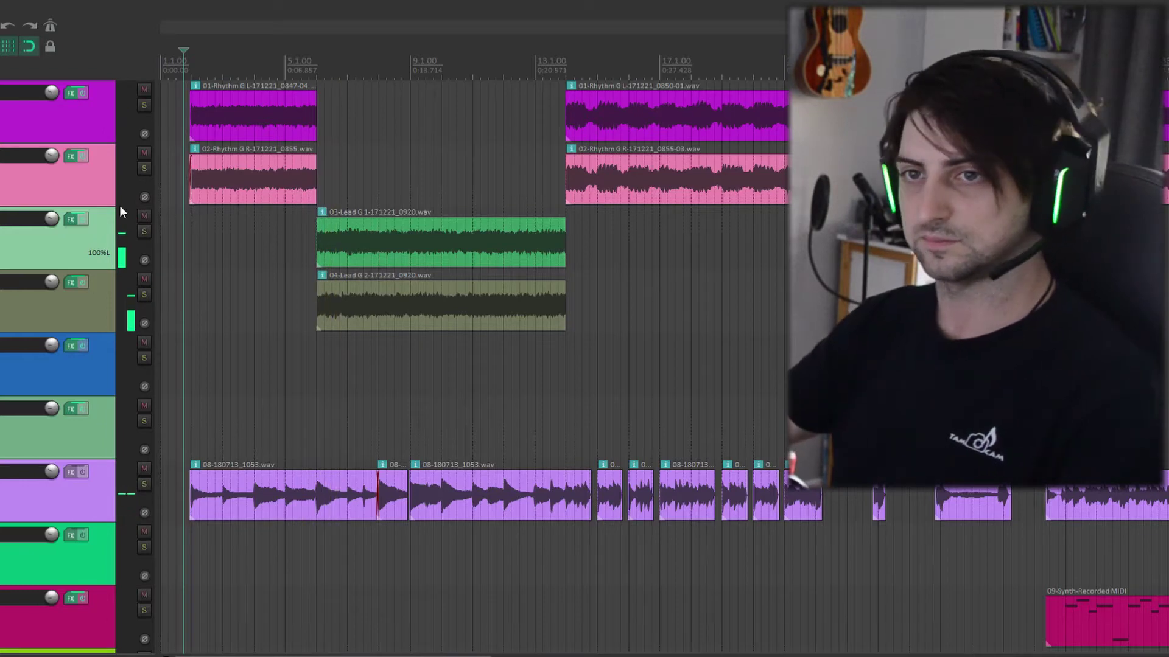
Step: Zoom in and solo the left and right rhythm guitar tracks to hear them together
key("equal")
key("equal")
key("equal")
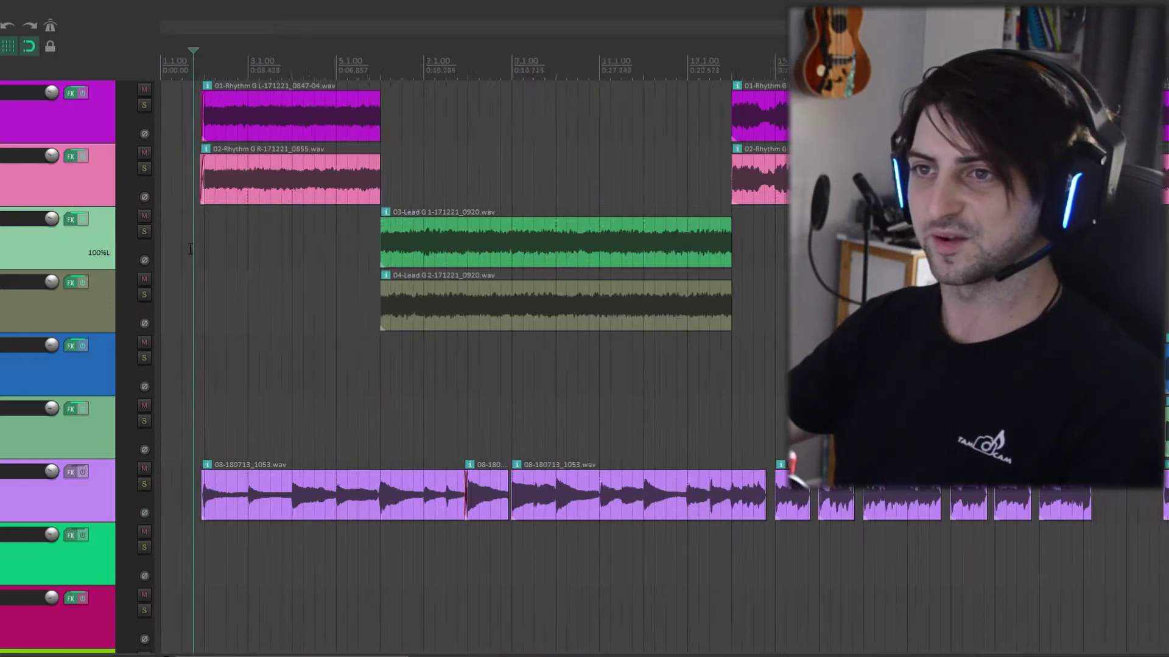
left_click(145, 167)
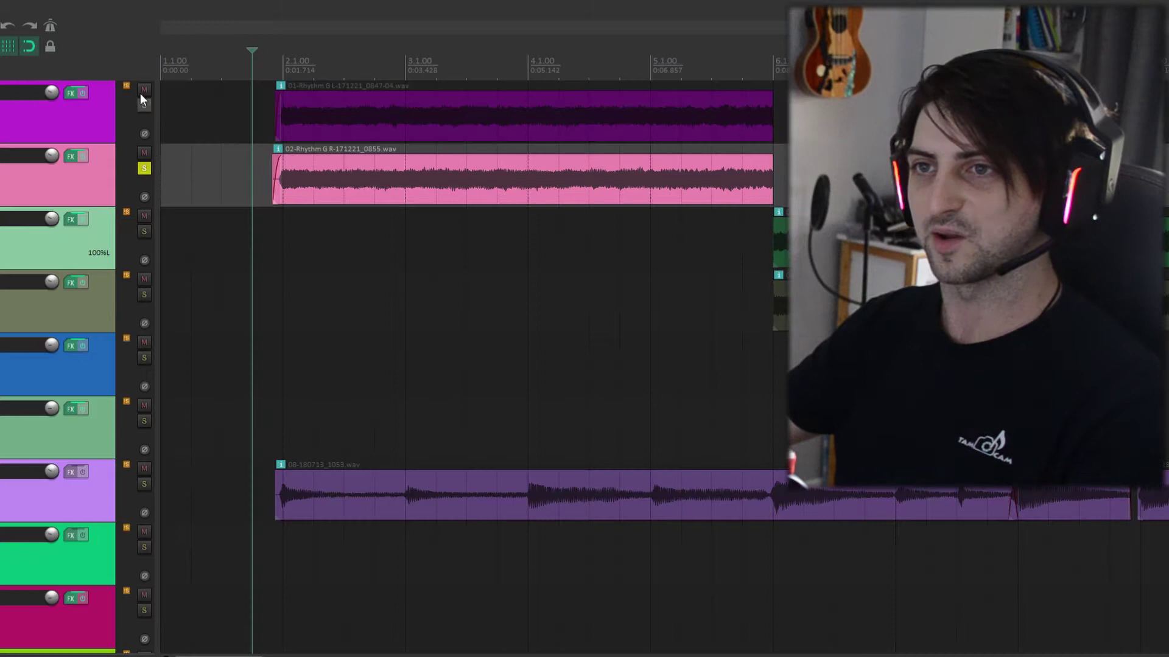
left_click(144, 102)
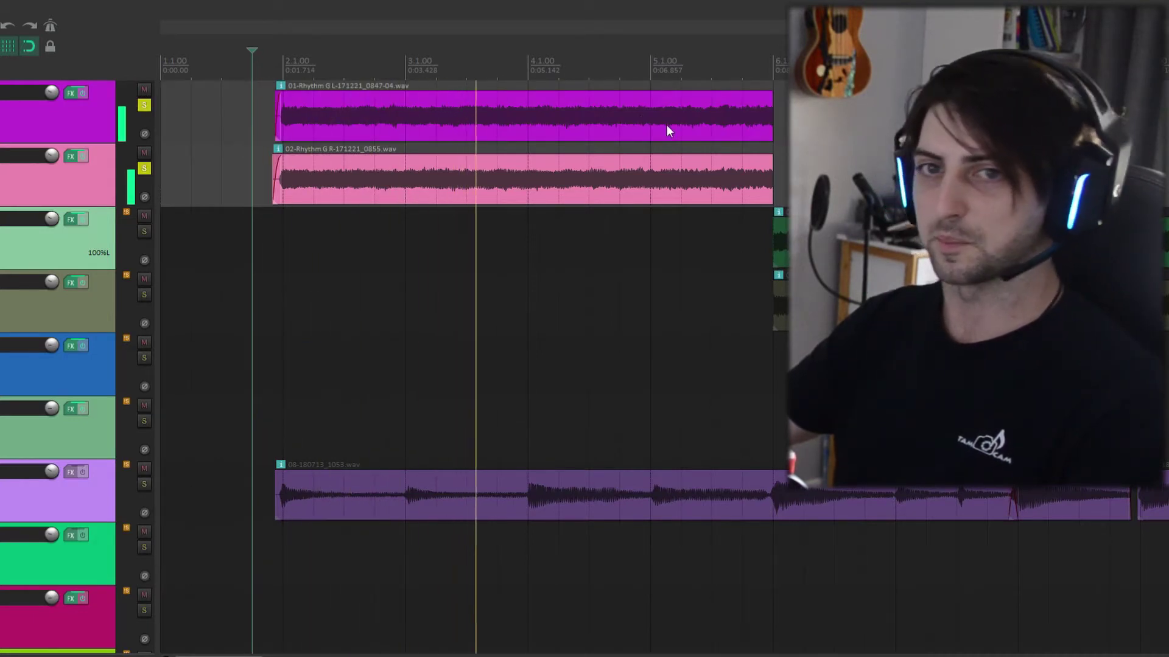
key("space")
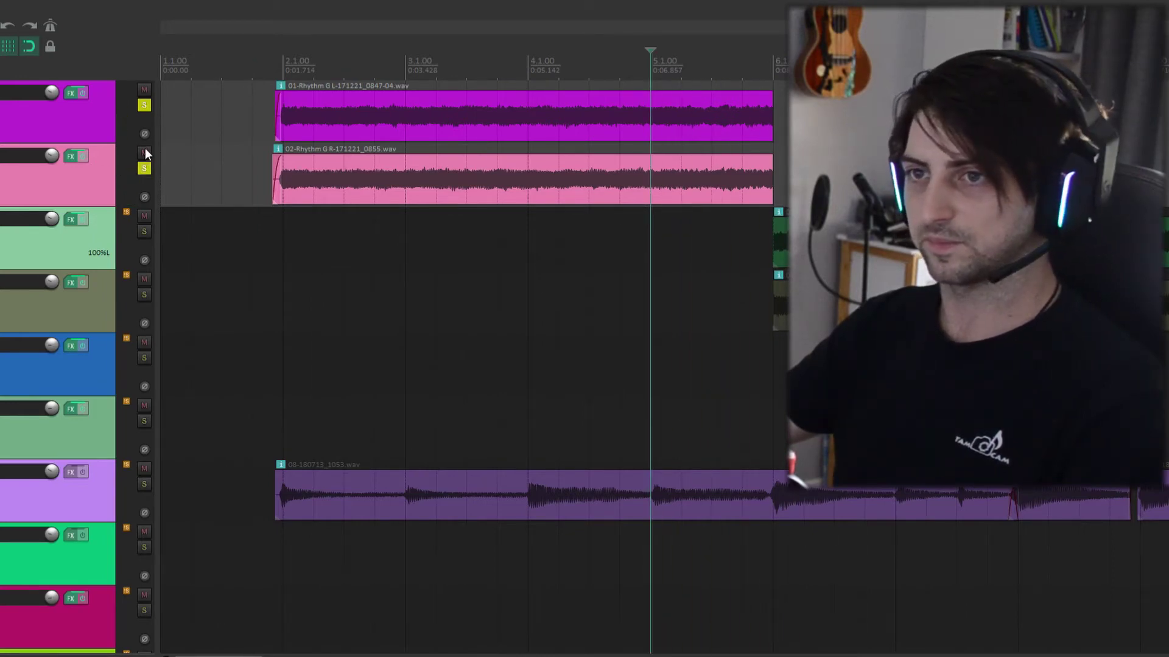
Step: Unsolo both rhythm guitars and play the full mix from the song's start
left_click(144, 168)
left_click(145, 105)
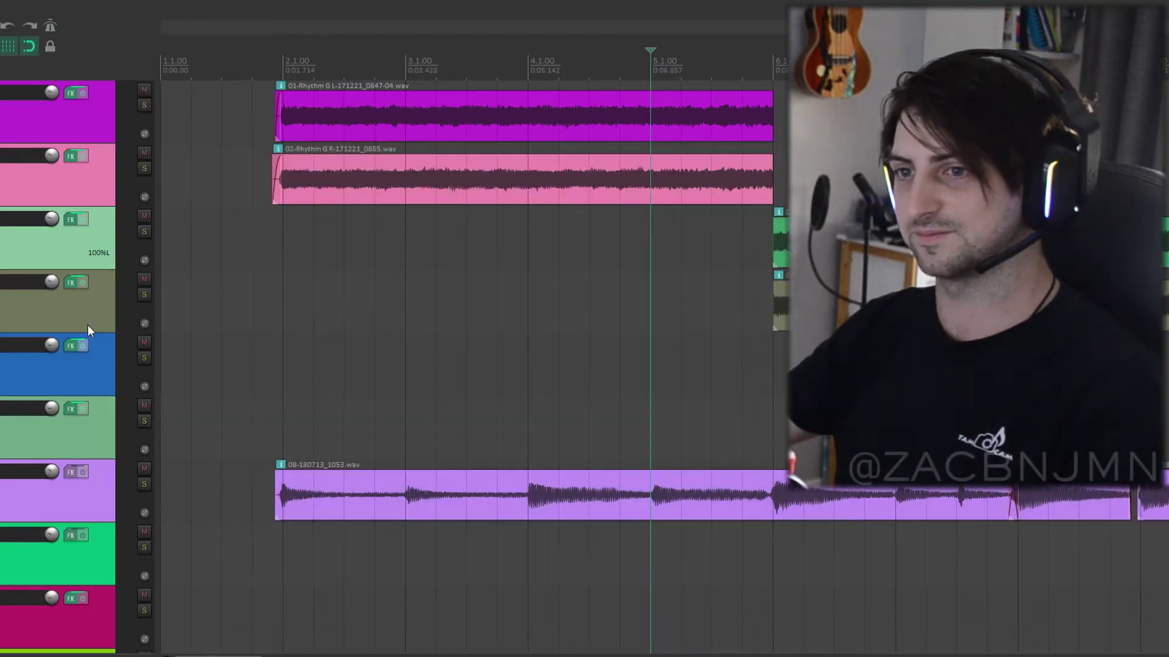
scroll(65, 330, "down", 1)
scroll(113, 310, "up", 1)
scroll(344, 354, "down", 3)
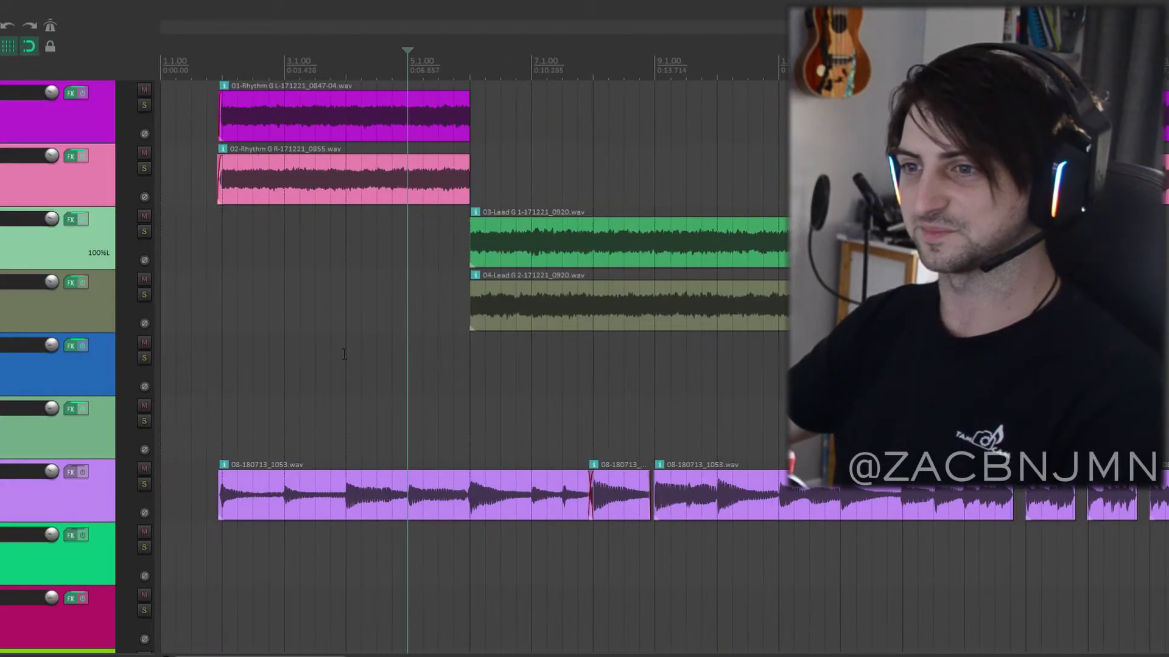
left_click(208, 410)
scroll(73, 517, "down", 2)
scroll(75, 487, "up", 2)
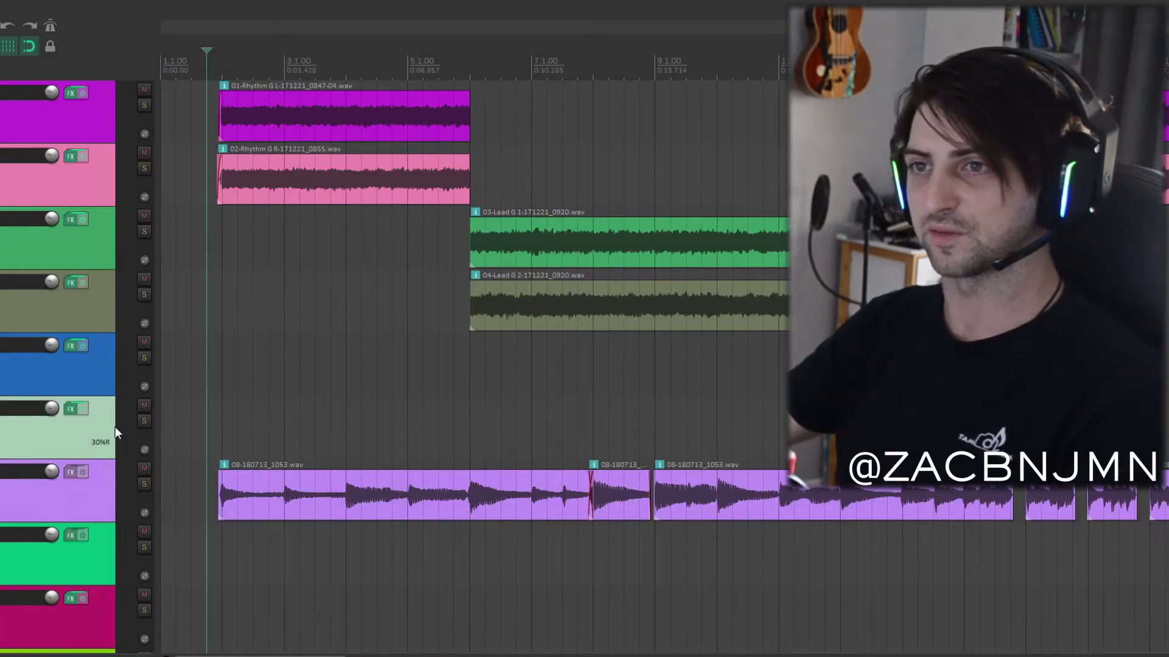
key("space")
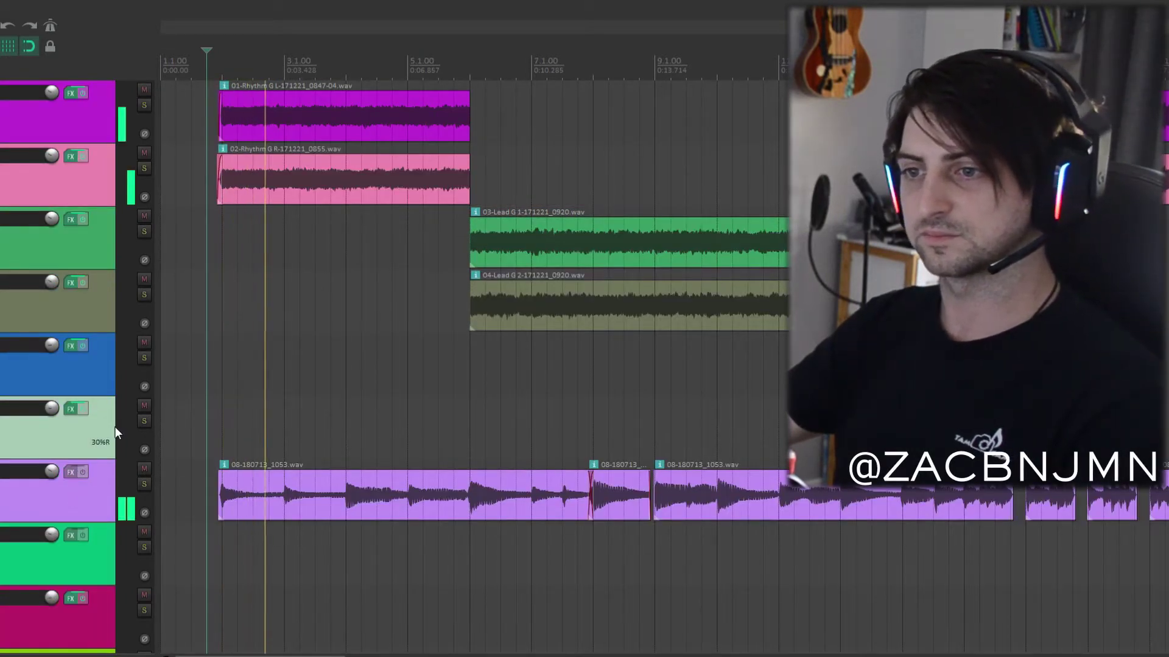
scroll(298, 420, "down", 2)
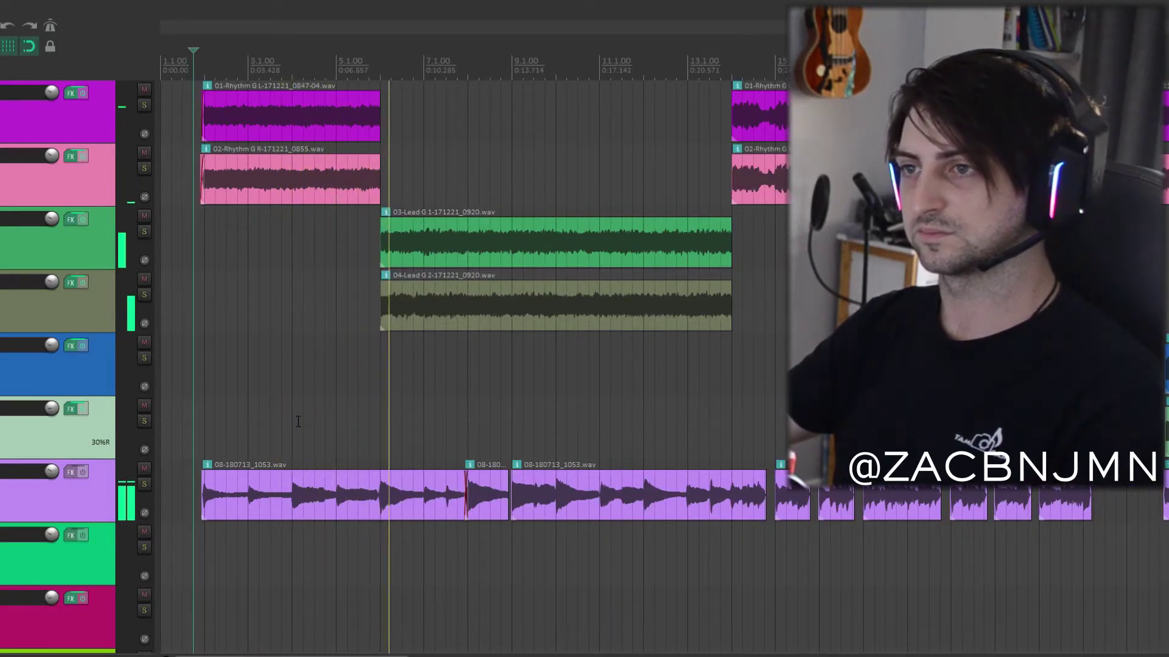
Step: Solo Lead G 1 and Lead G 2 and listen from later playback positions
left_click(144, 230)
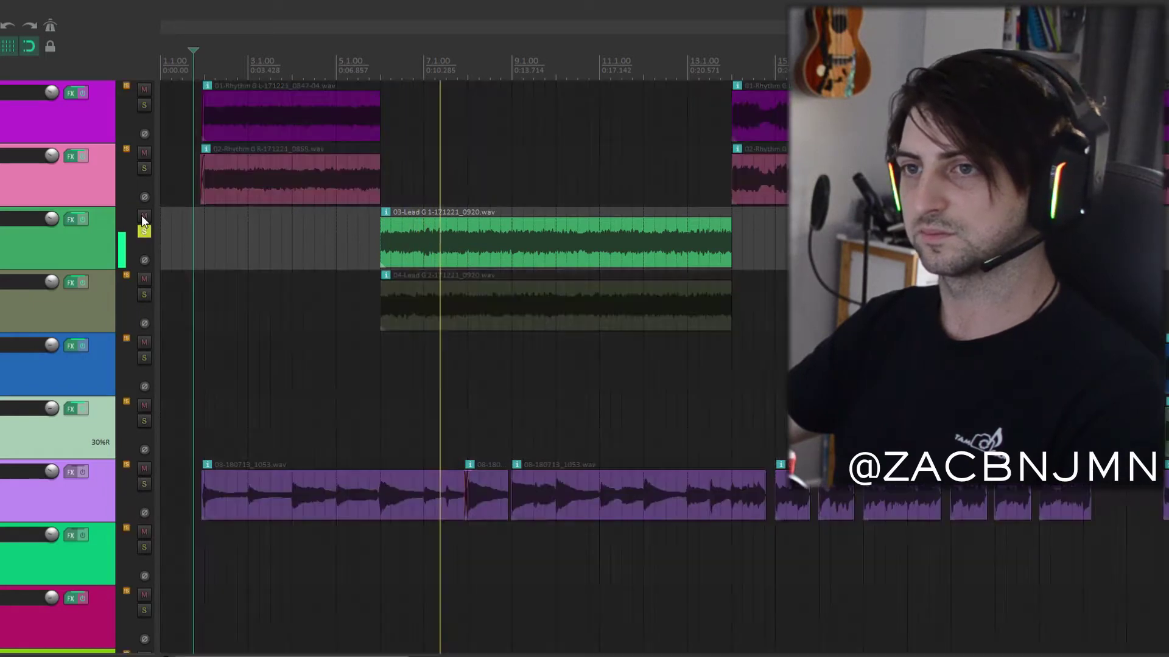
left_click(144, 293)
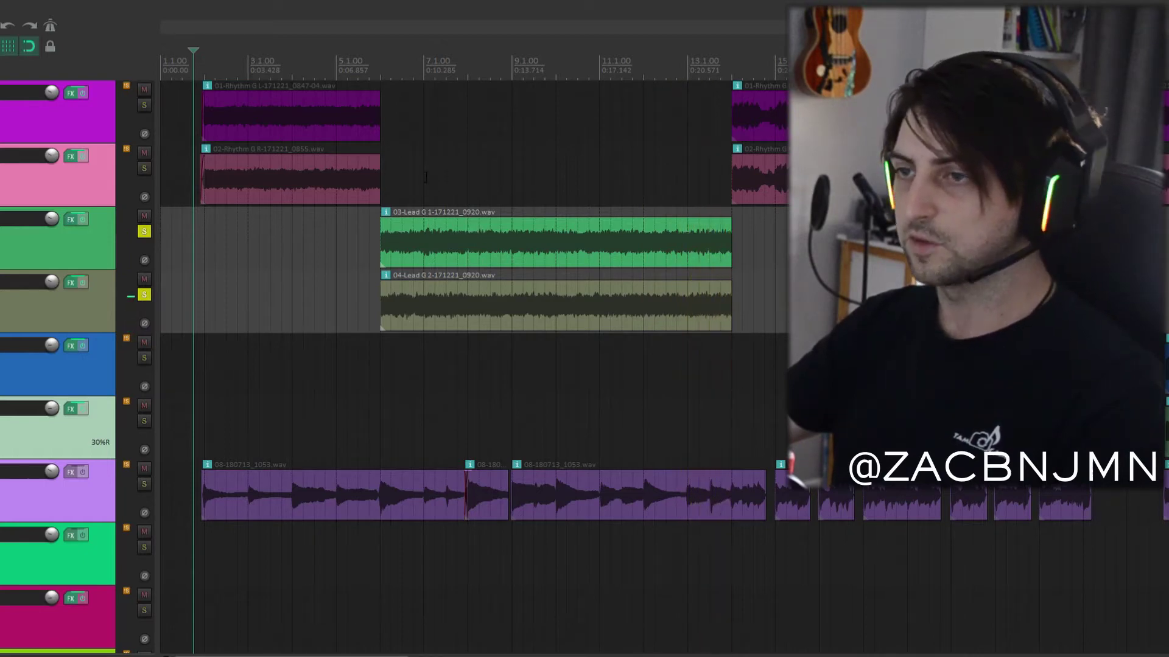
left_click(403, 168)
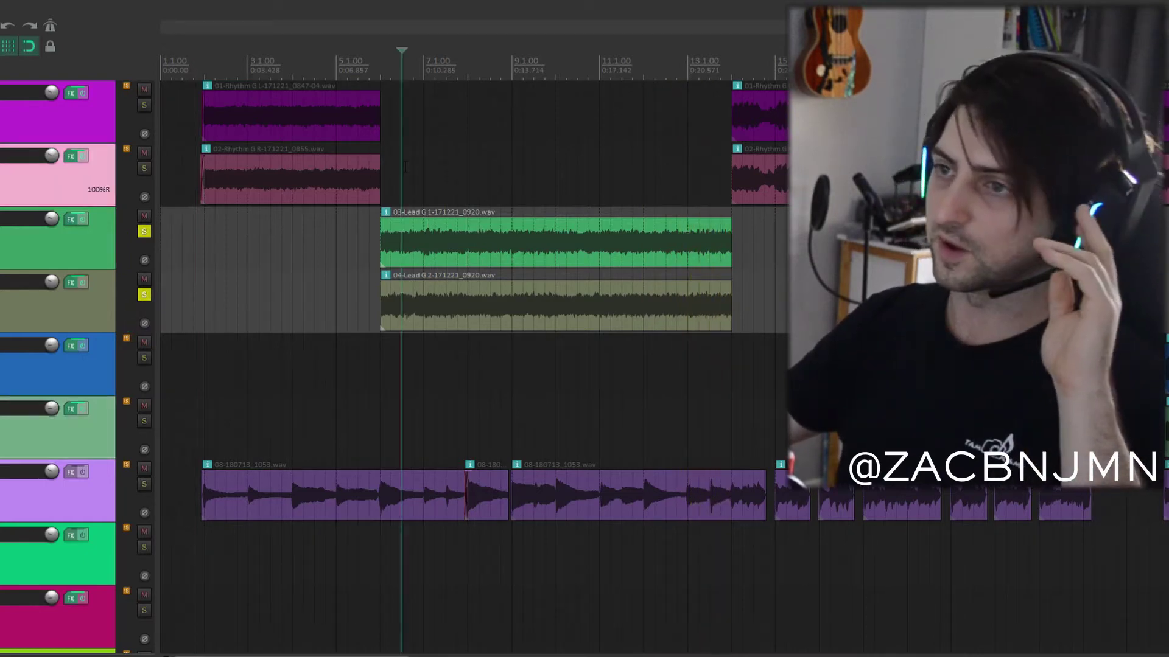
left_click(379, 250)
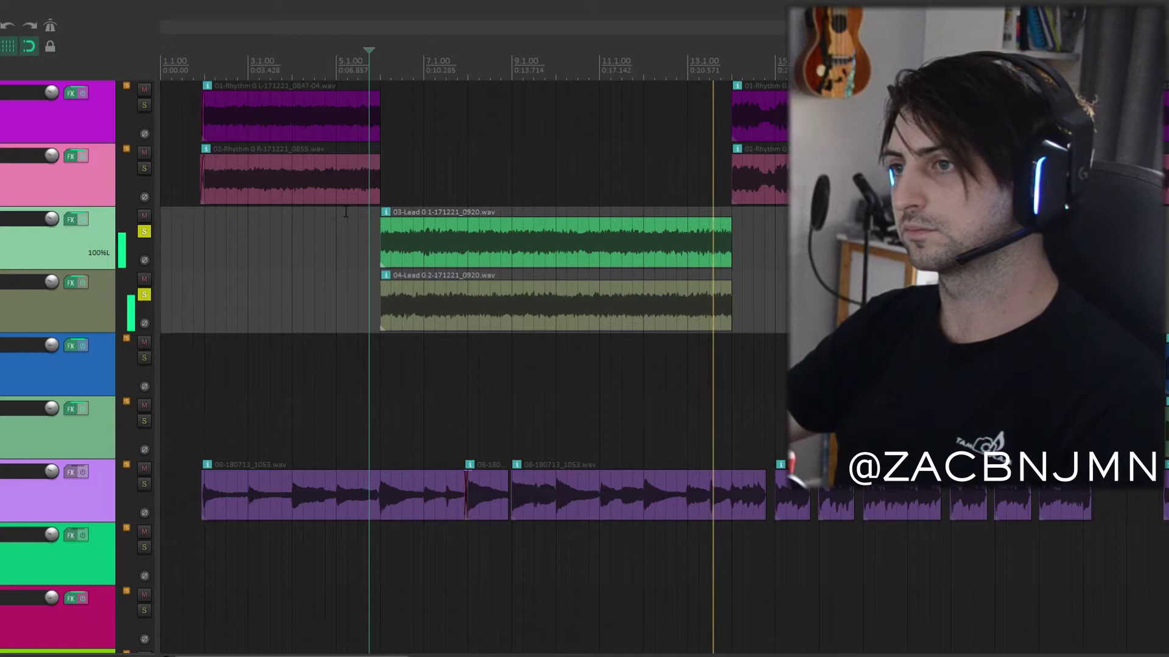
Step: Unsolo both lead guitars and set playback to start where the leads enter
left_click(144, 294)
left_click(144, 232)
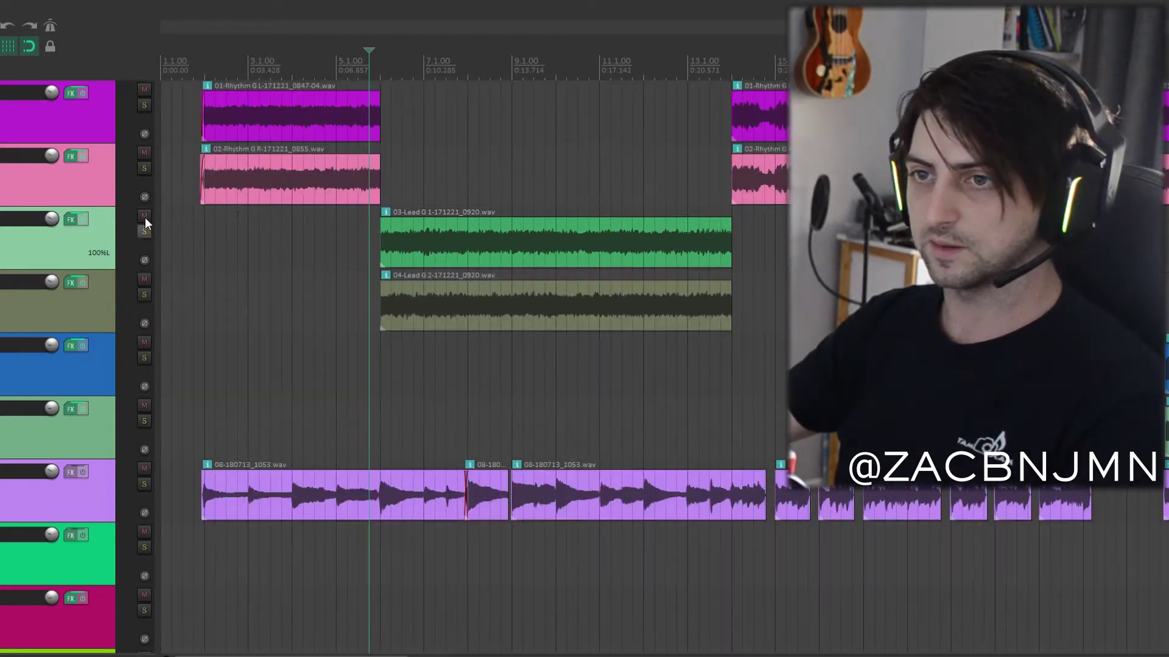
left_click(391, 159)
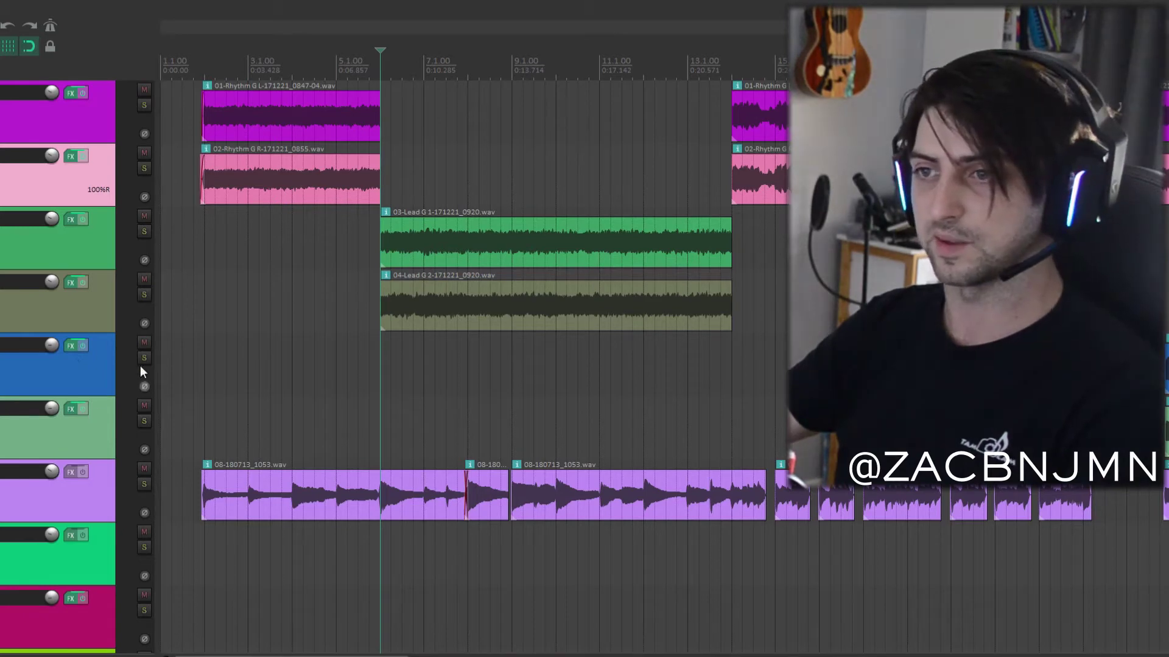
Step: Solo the chopped purple audio track, play it twice, then unsolo it
left_click(143, 483)
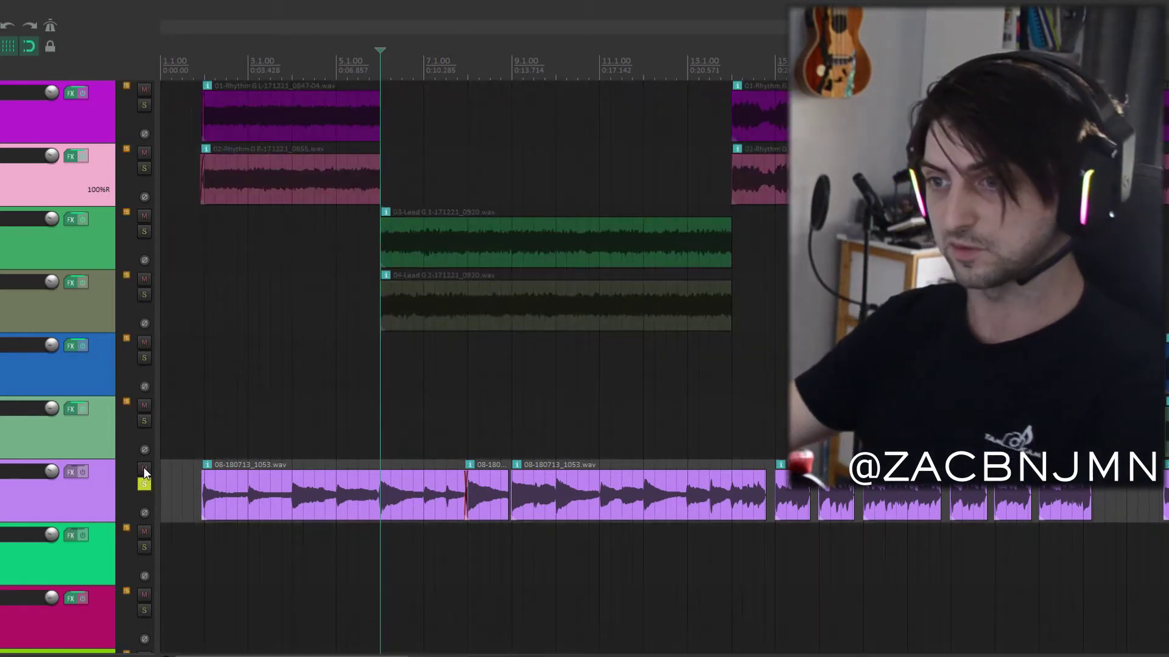
key("space")
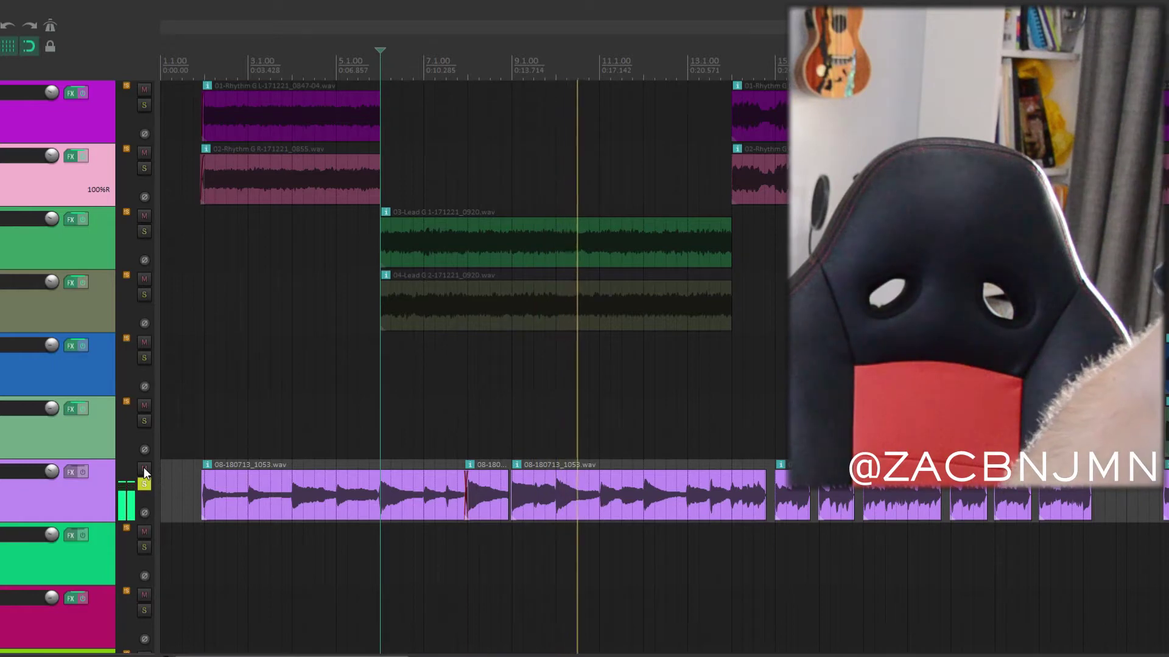
key("space")
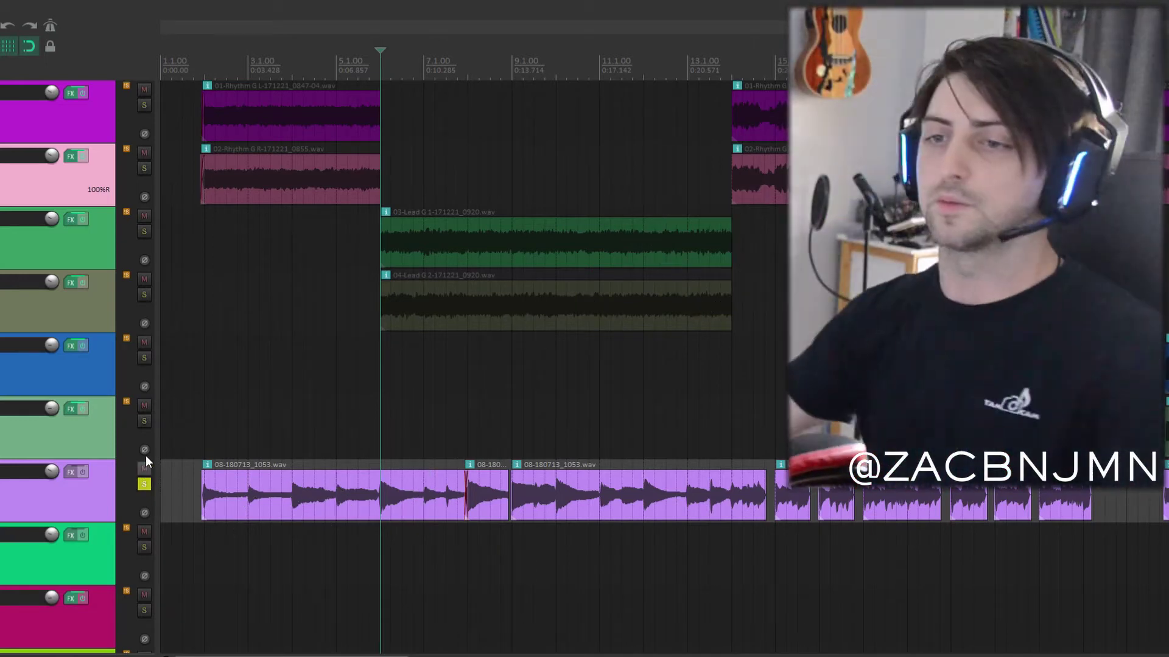
key("space")
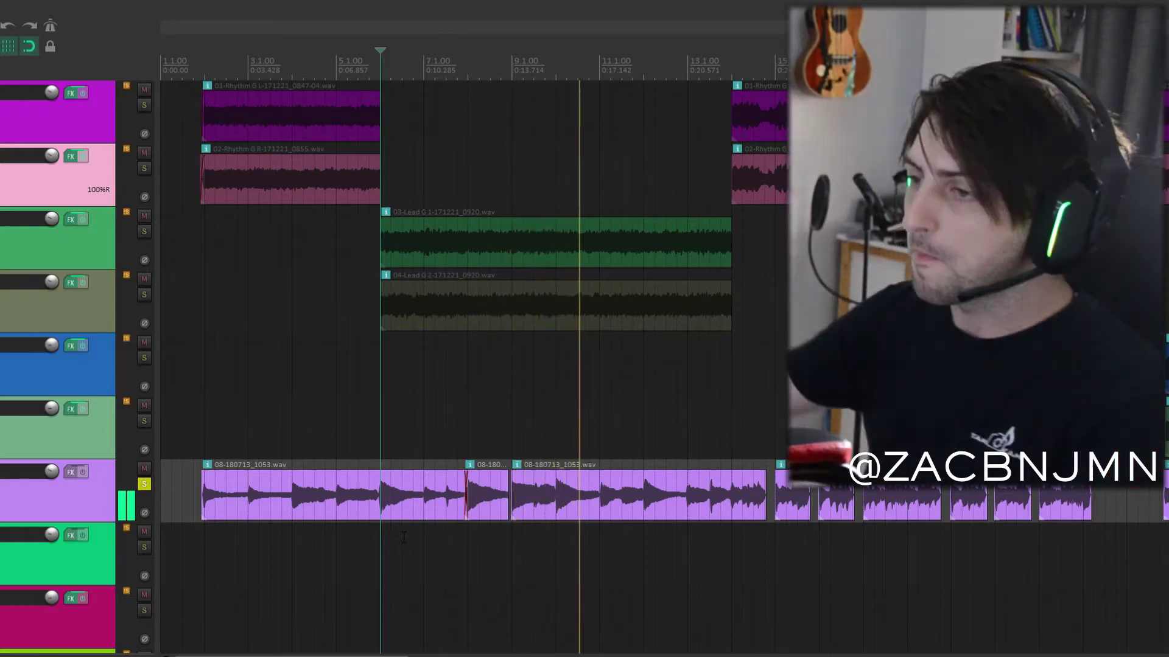
left_click(144, 481)
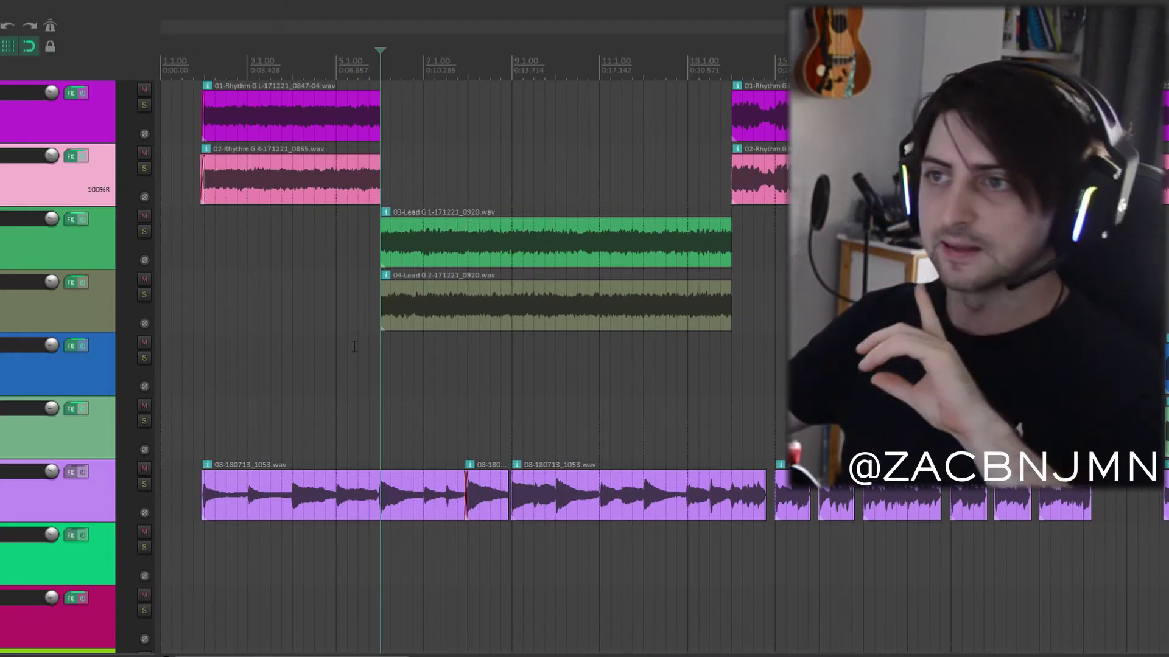
Step: Play the full mix from later in the song, then place the edit position on Lead G 1 near bar 14
scroll(484, 319, "down", 2)
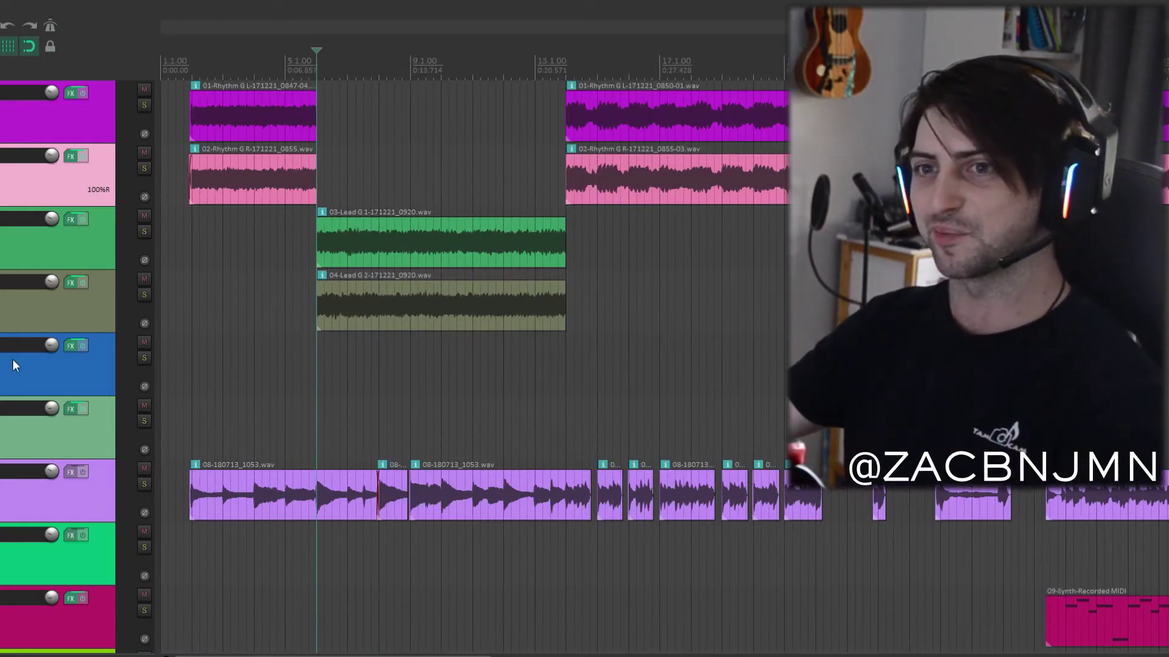
left_click(562, 341)
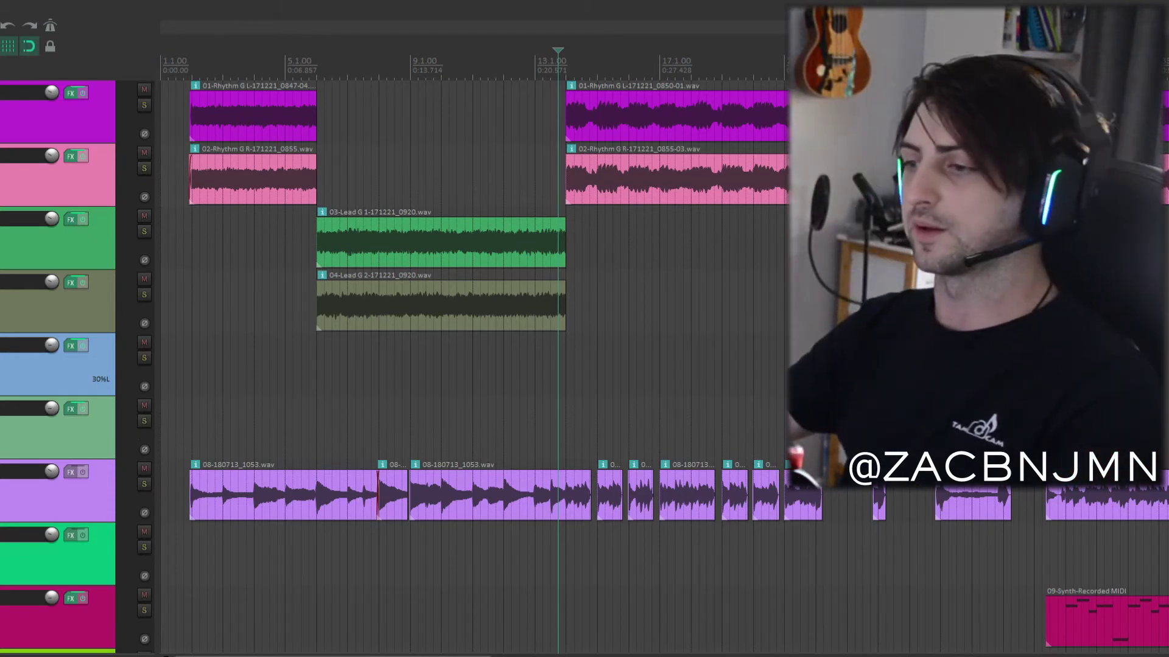
scroll(740, 492, "down", 2)
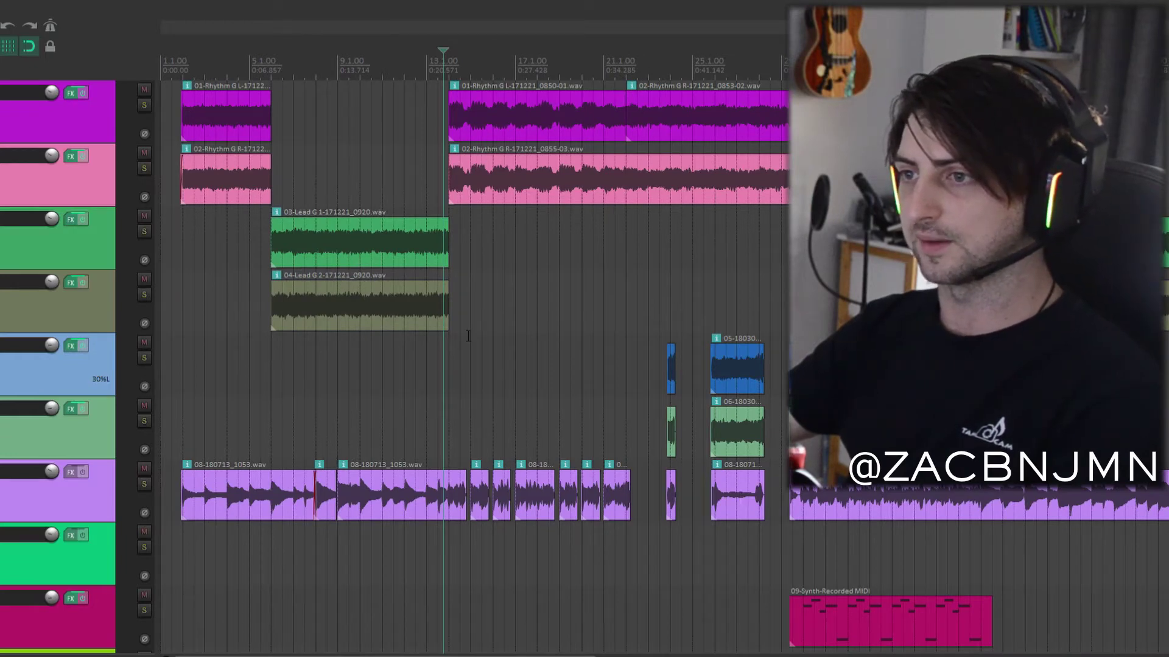
scroll(453, 376, "up", 2)
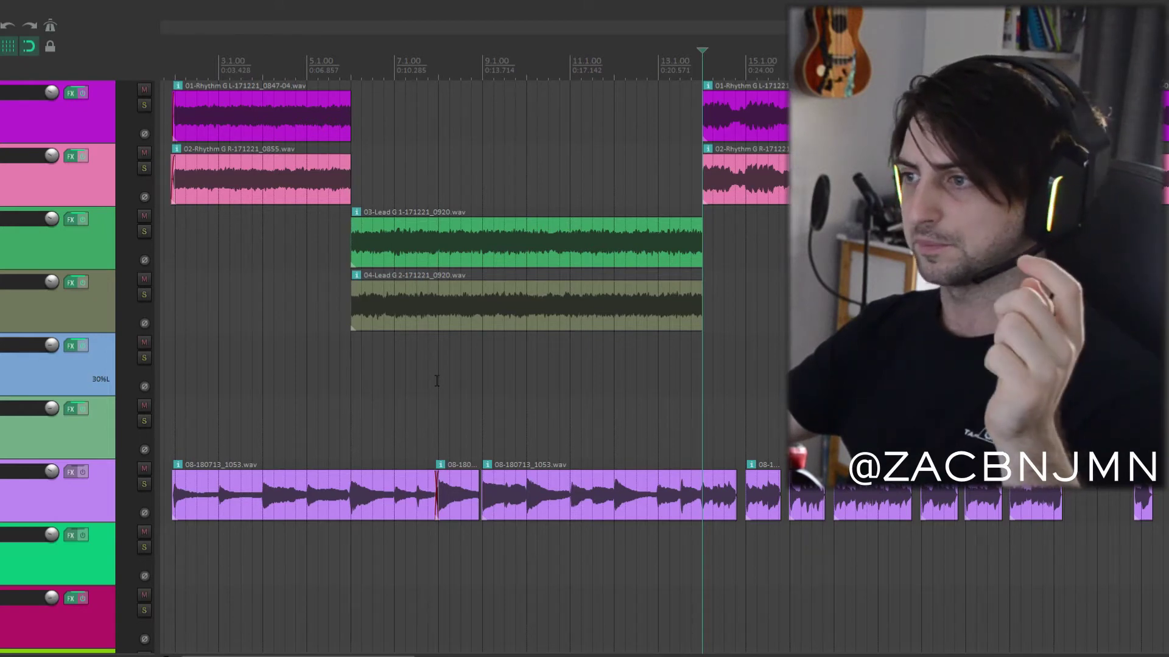
scroll(499, 365, "down", 3)
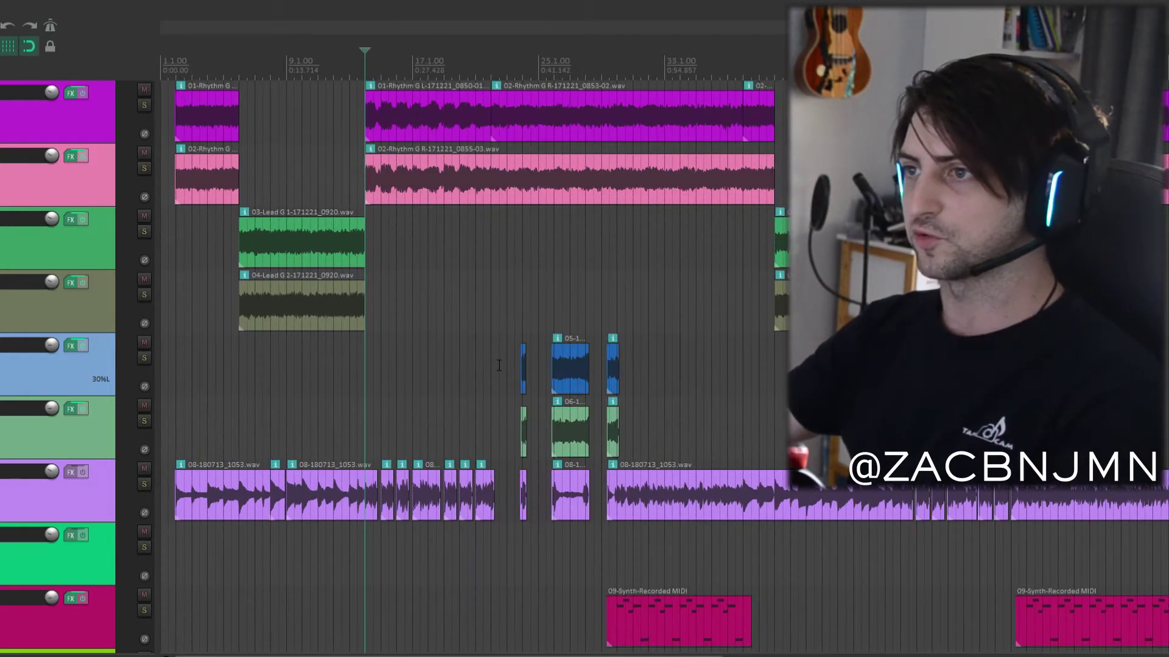
key("space")
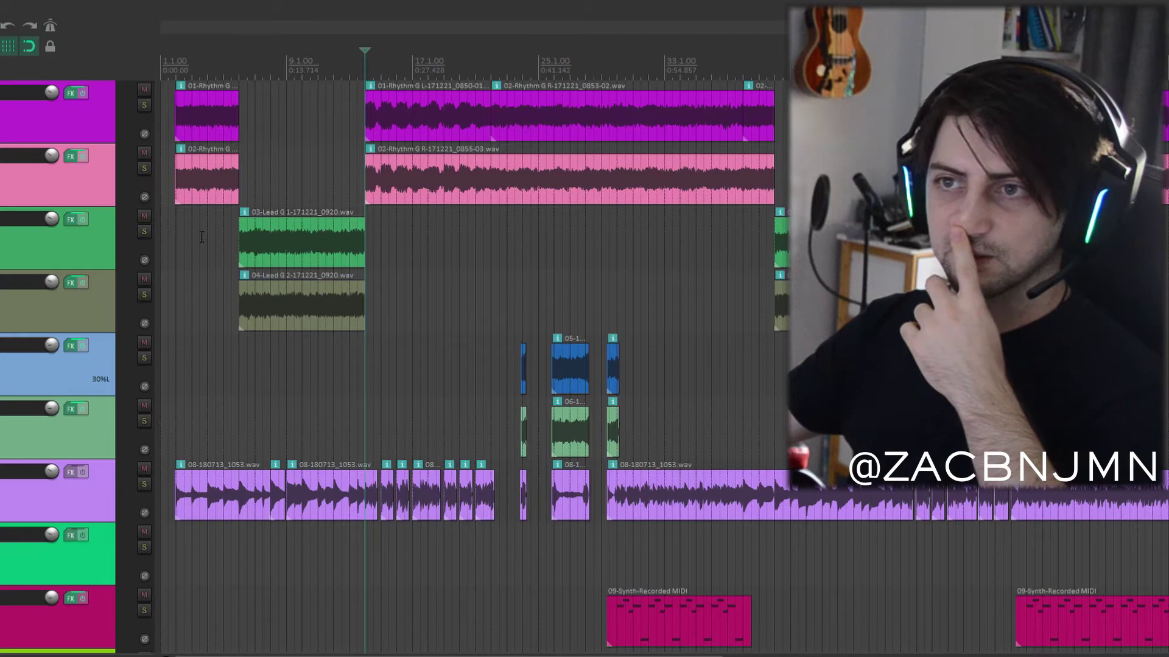
left_click(189, 214)
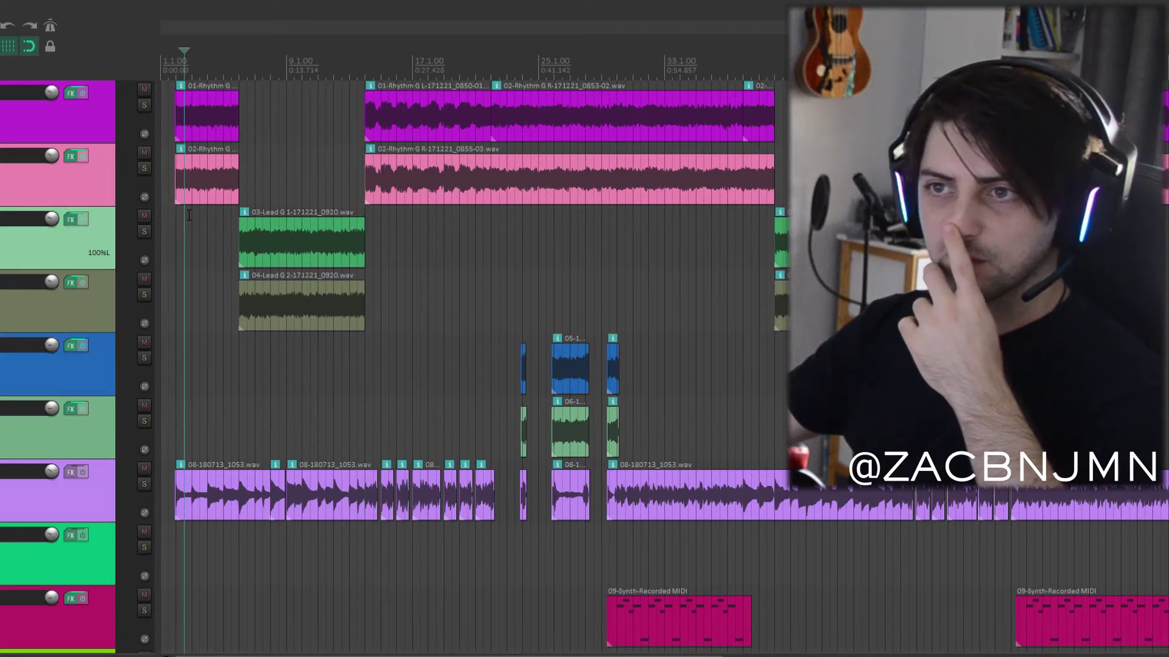
left_click(310, 163)
left_click(381, 240)
scroll(485, 319, "up", 5)
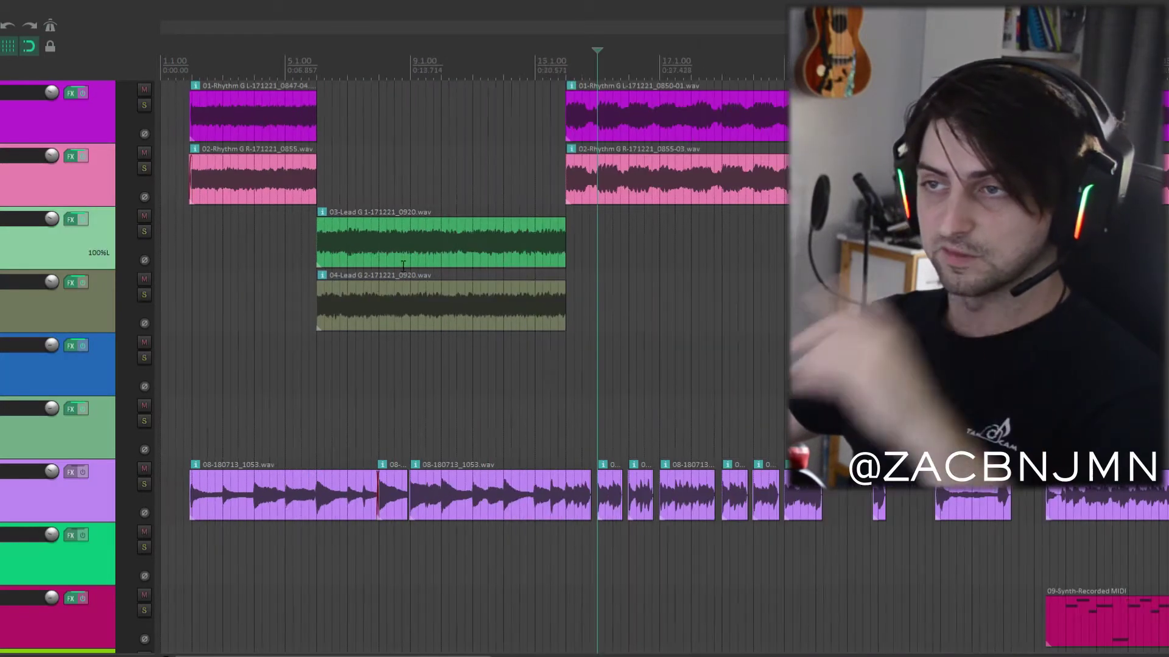
left_click(626, 190)
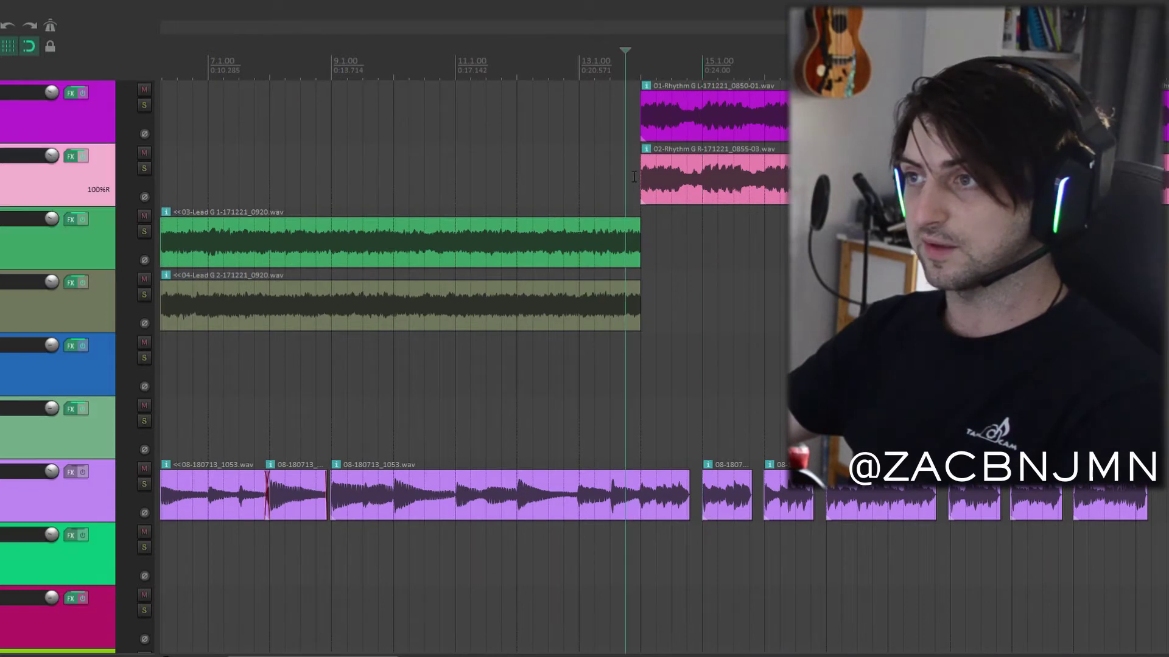
key("space")
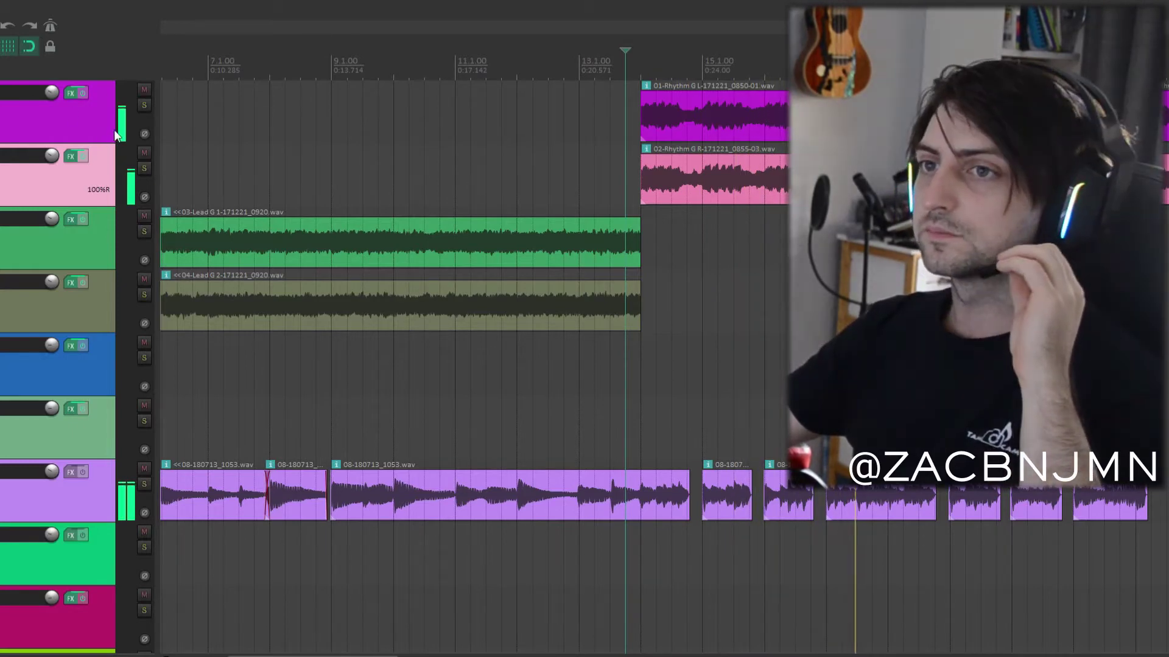
left_click(144, 168)
left_click(144, 104)
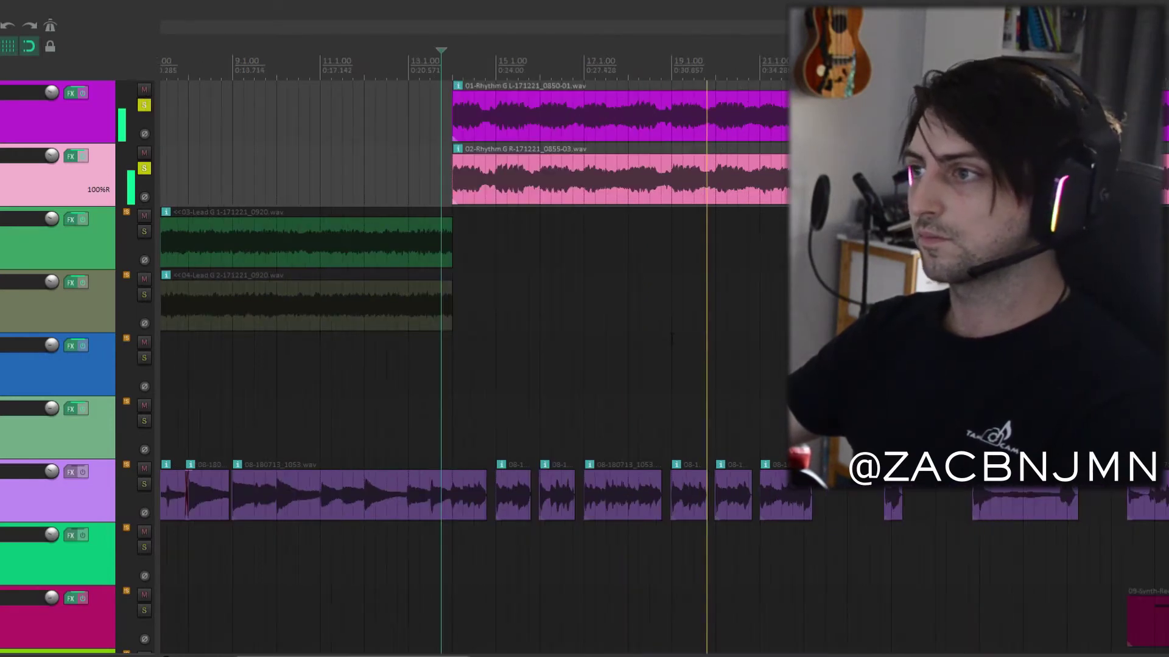
scroll(599, 340, "down", 2)
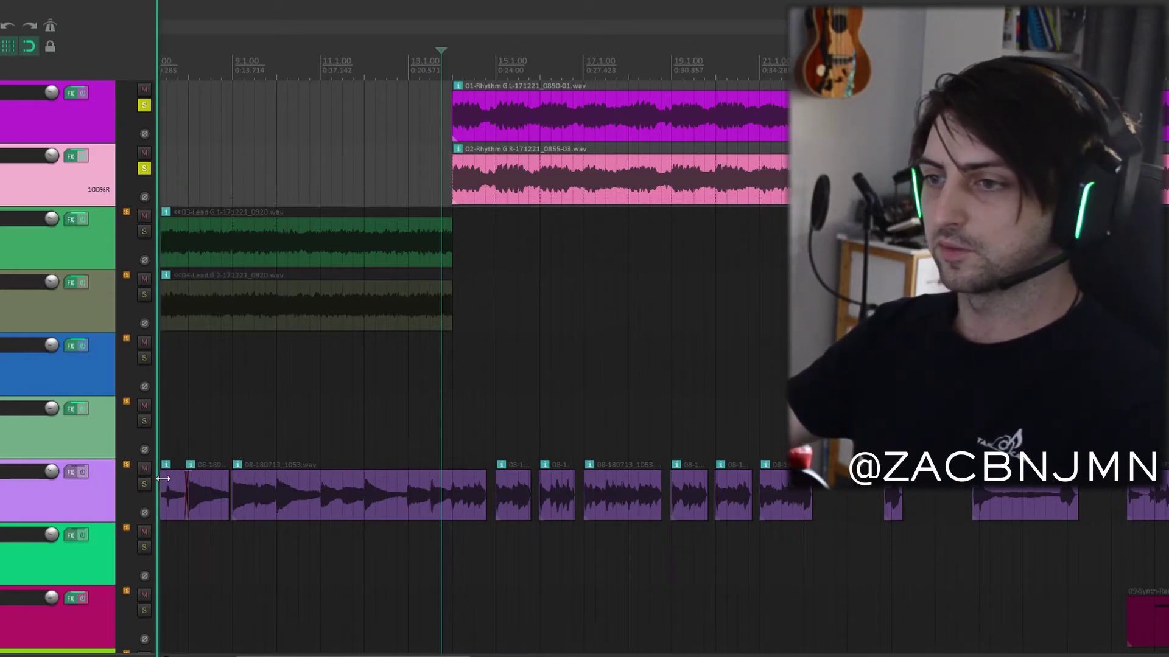
left_click(143, 483)
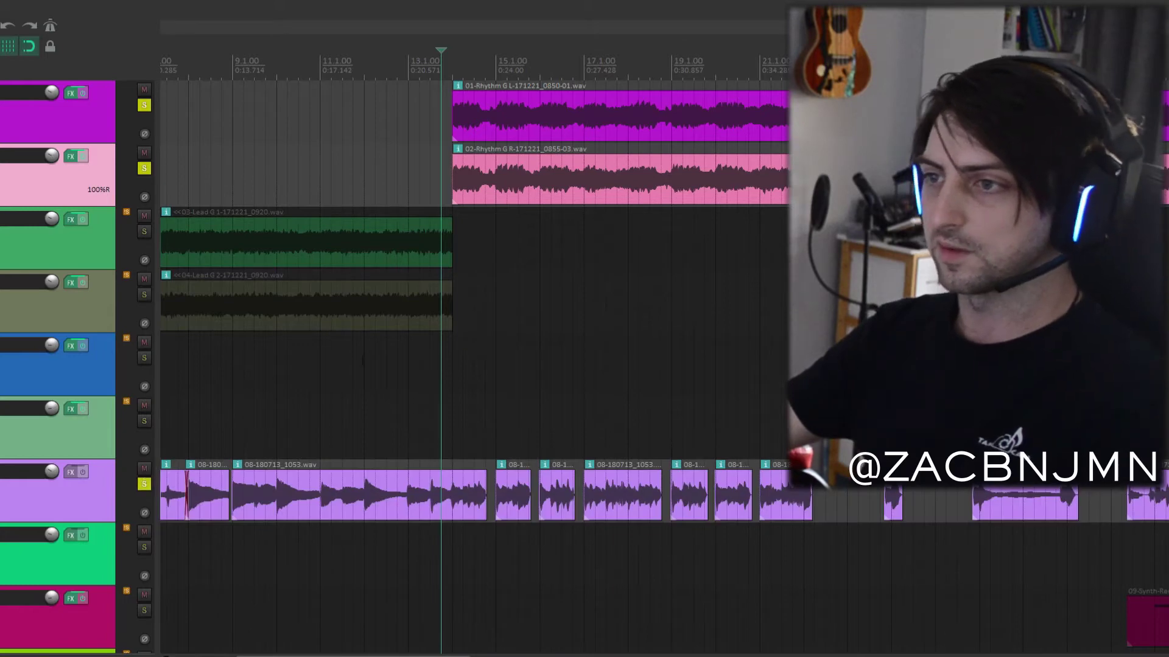
left_click(147, 166)
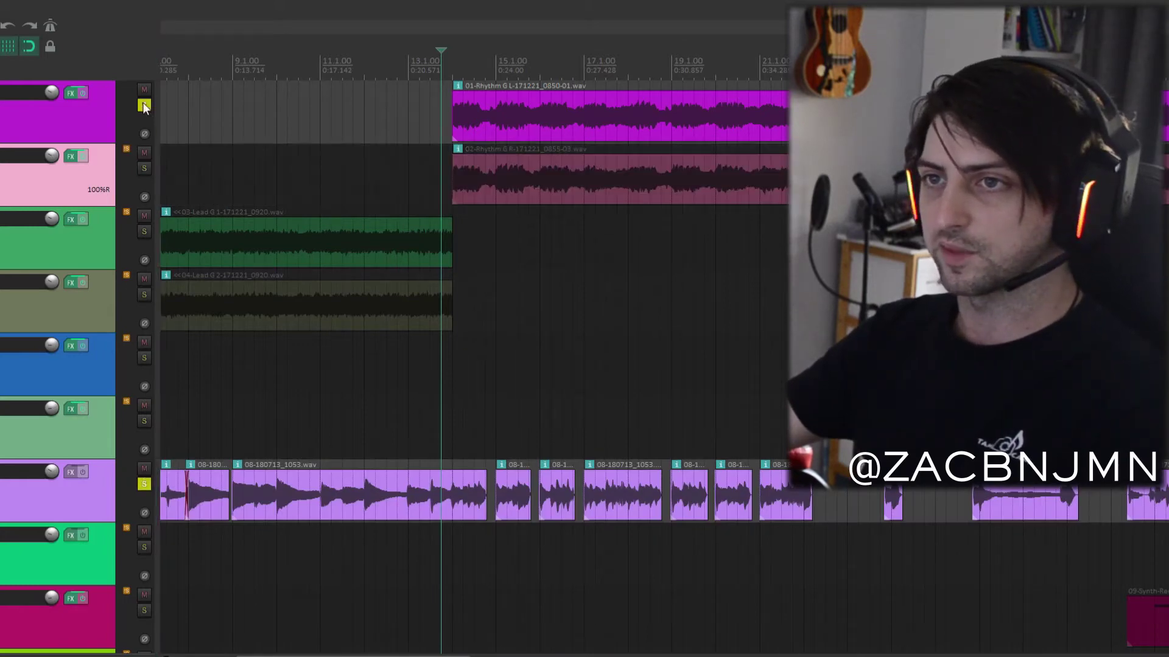
left_click(144, 105)
left_click(460, 383)
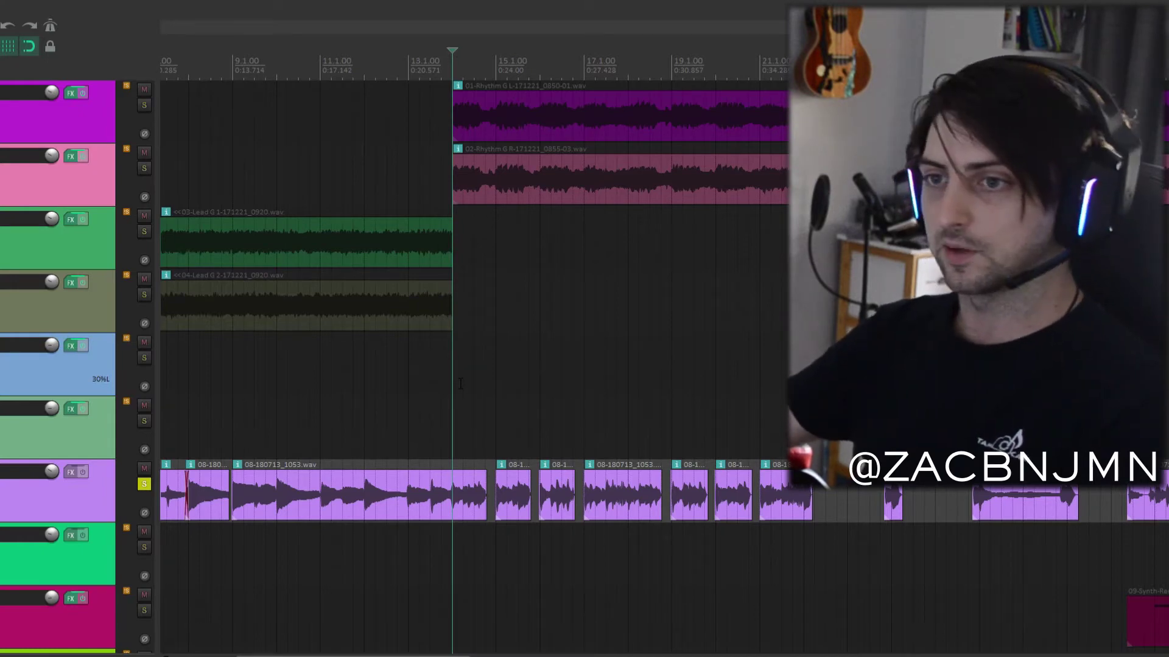
key("space")
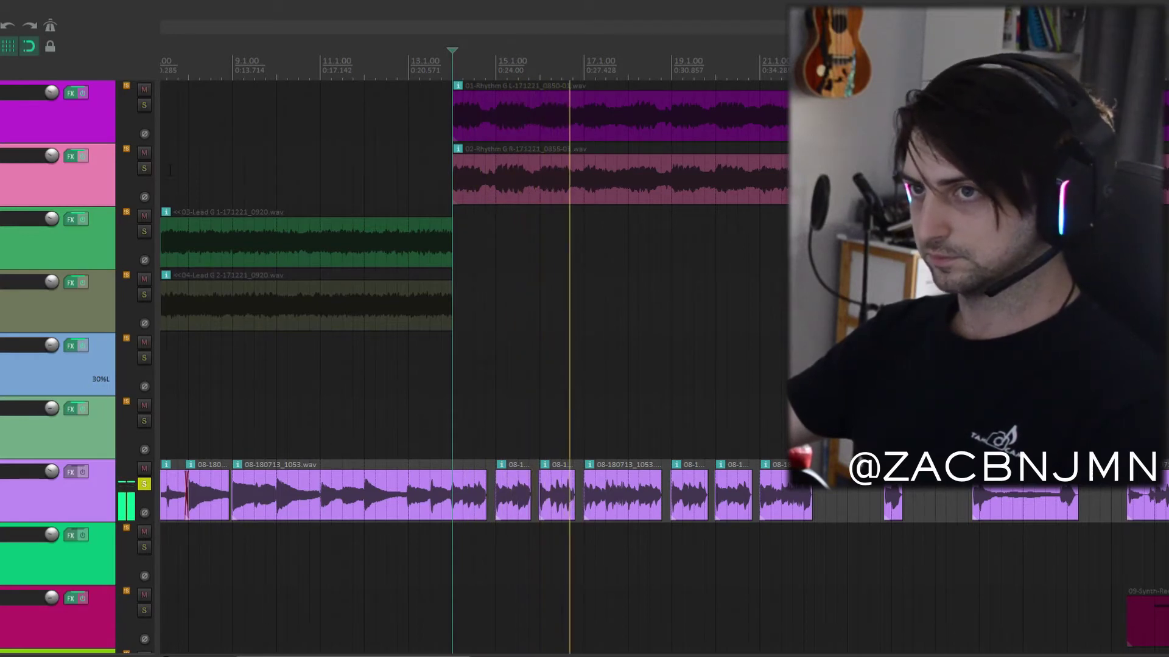
left_click(144, 168)
left_click(145, 105)
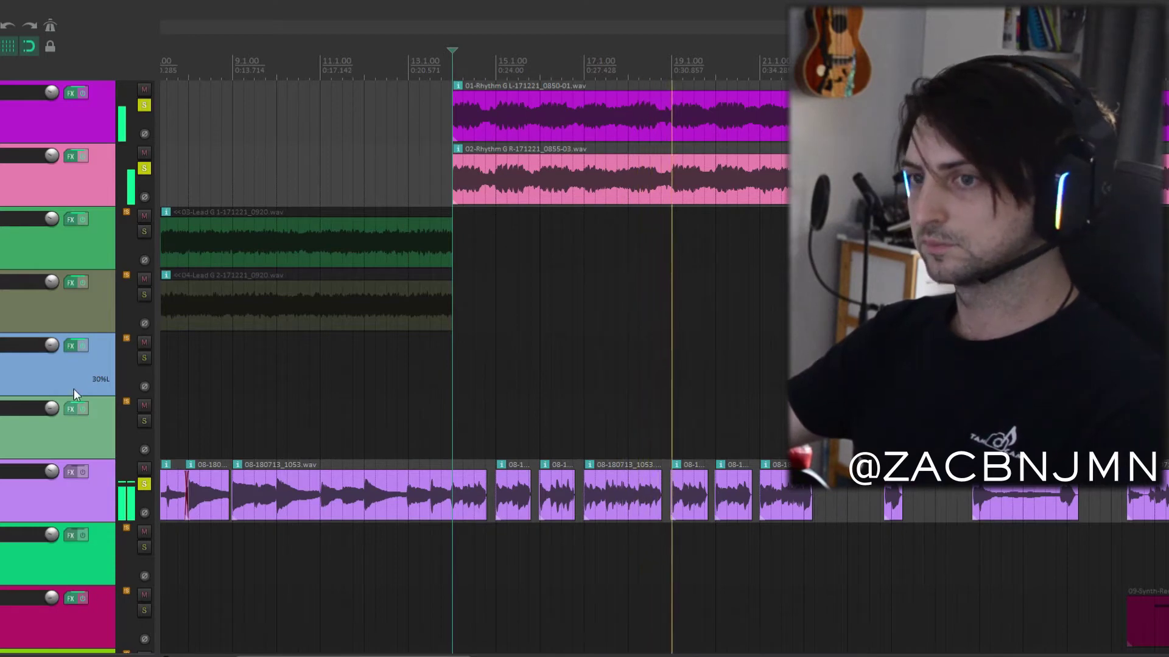
scroll(76, 389, "down", 2)
scroll(140, 261, "up", 2)
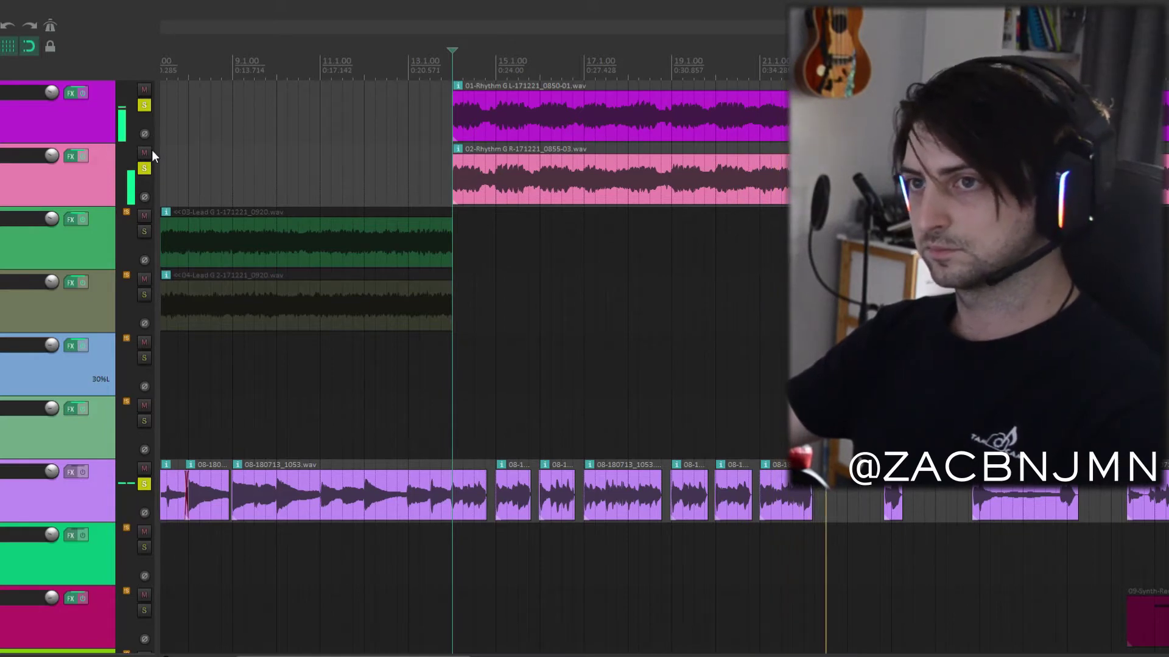
left_click(145, 167)
left_click(145, 105)
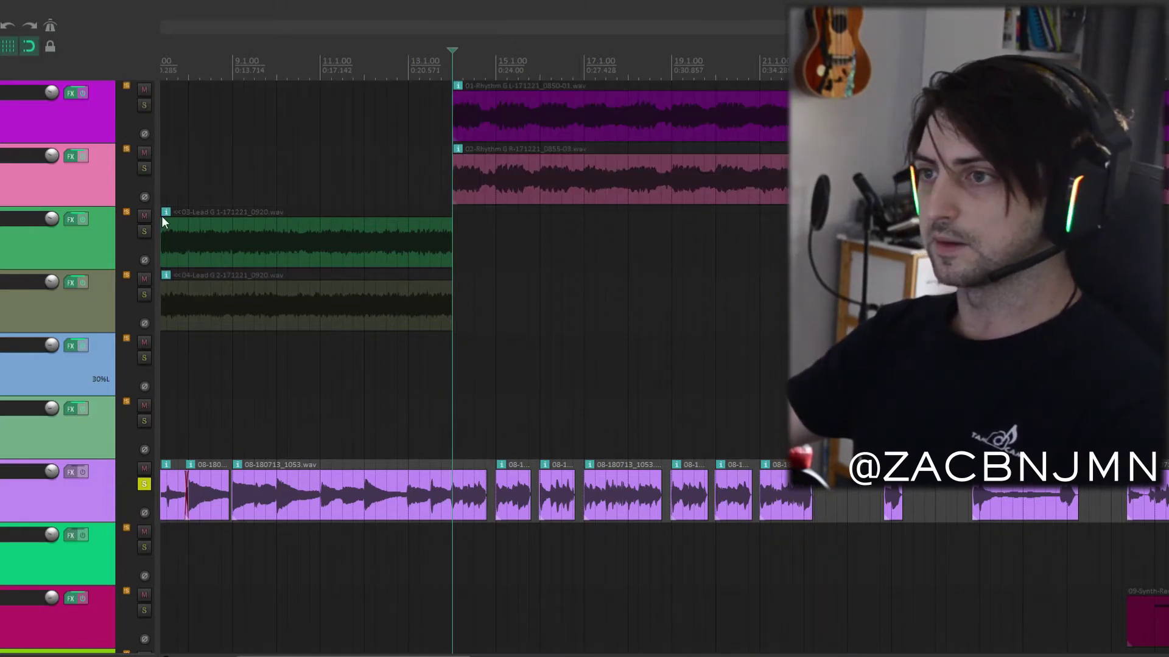
left_click(145, 484)
scroll(464, 463, "down", 3)
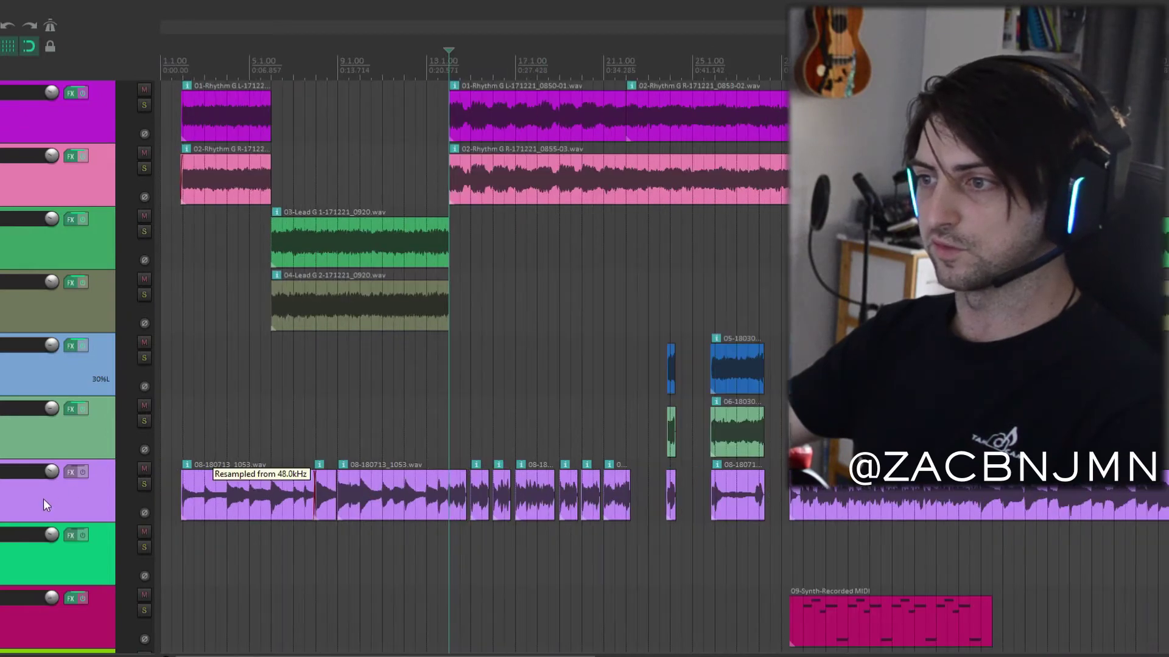
scroll(44, 505, "down", 3)
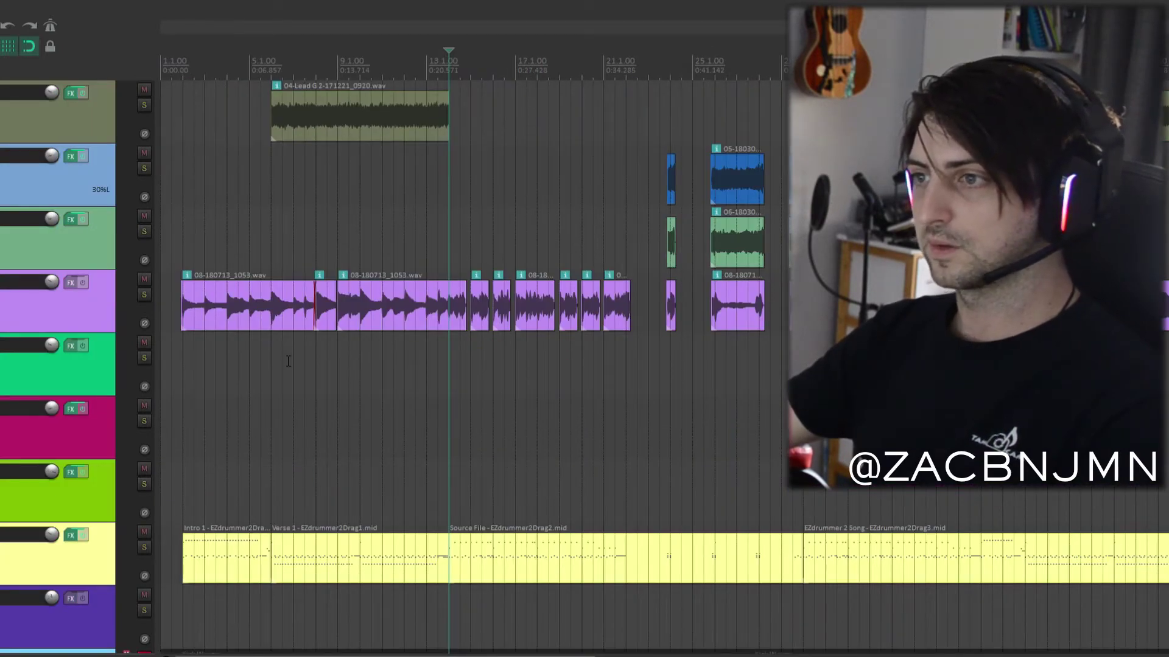
scroll(288, 362, "up", 3)
scroll(233, 368, "up", 2)
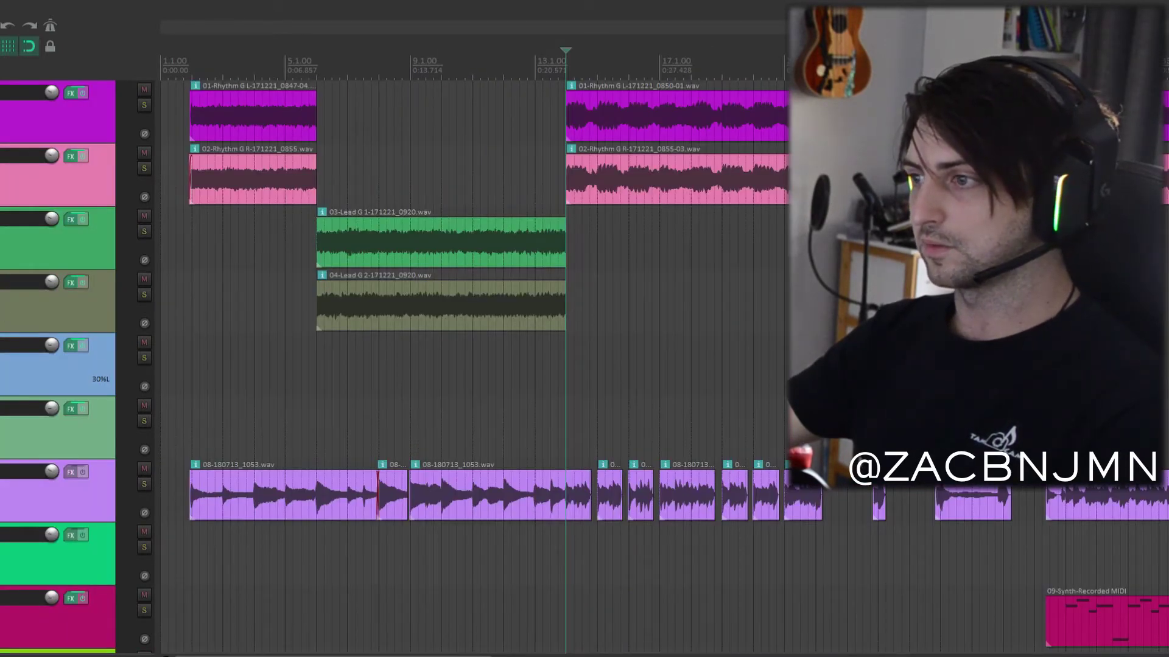
Step: Select Lead G 1, then set the cursor on Lead G 2 at bar 21 and play from there
left_click(801, 238)
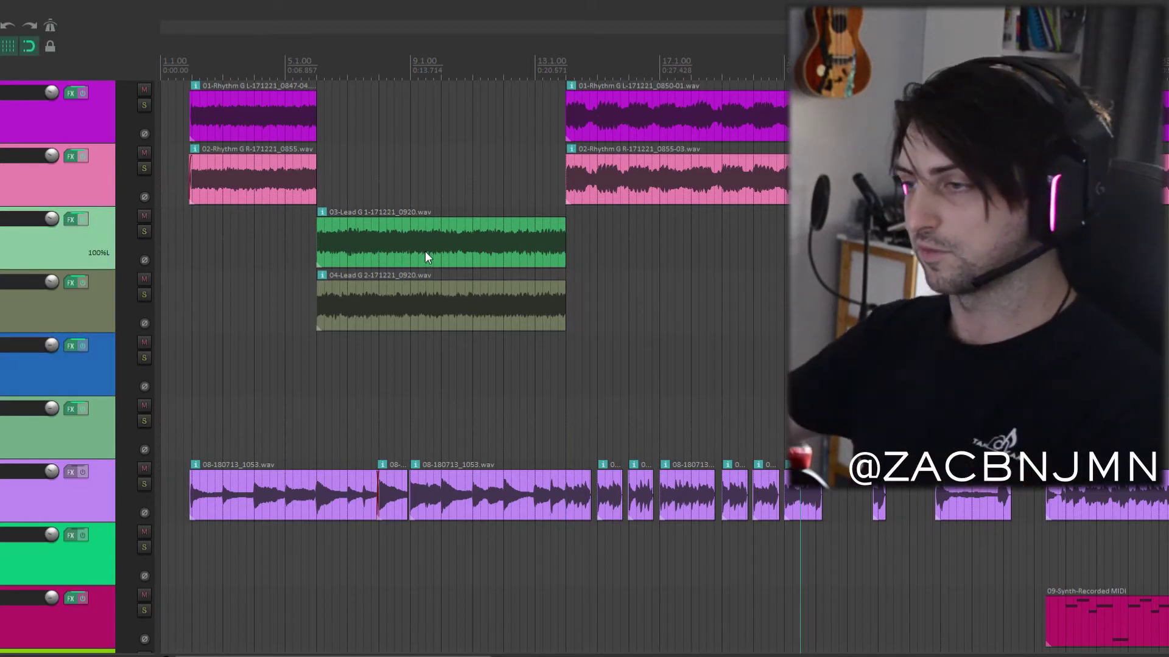
scroll(425, 250, "down", 2)
scroll(560, 298, "down", 1)
left_click(560, 298)
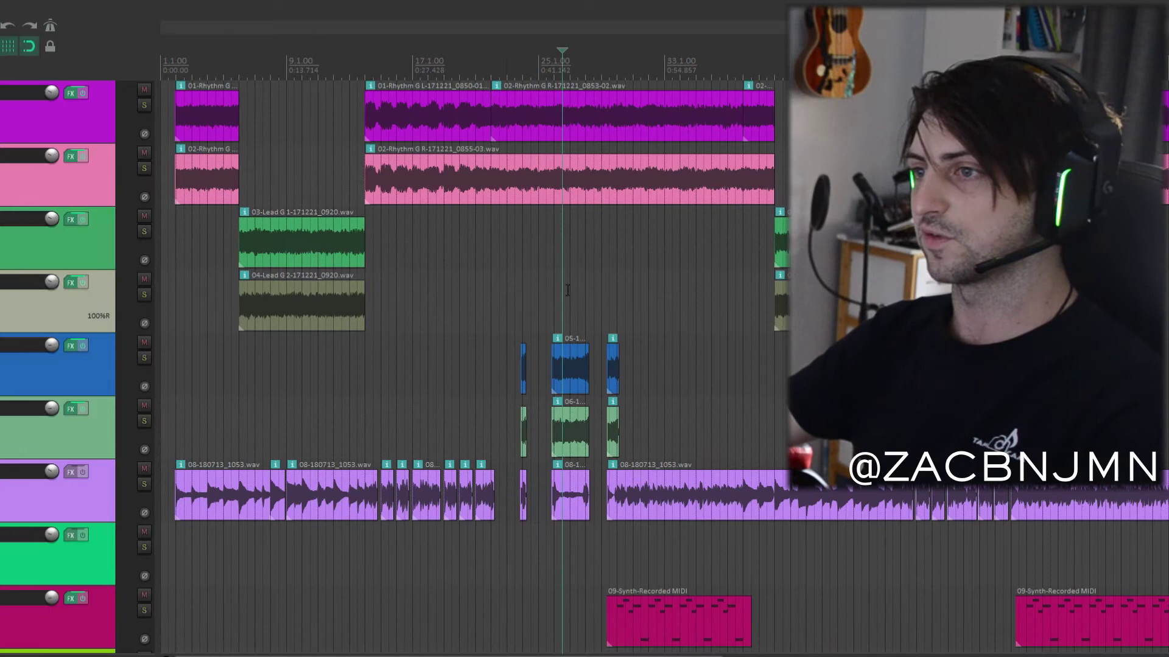
scroll(546, 296, "up", 2)
key("space")
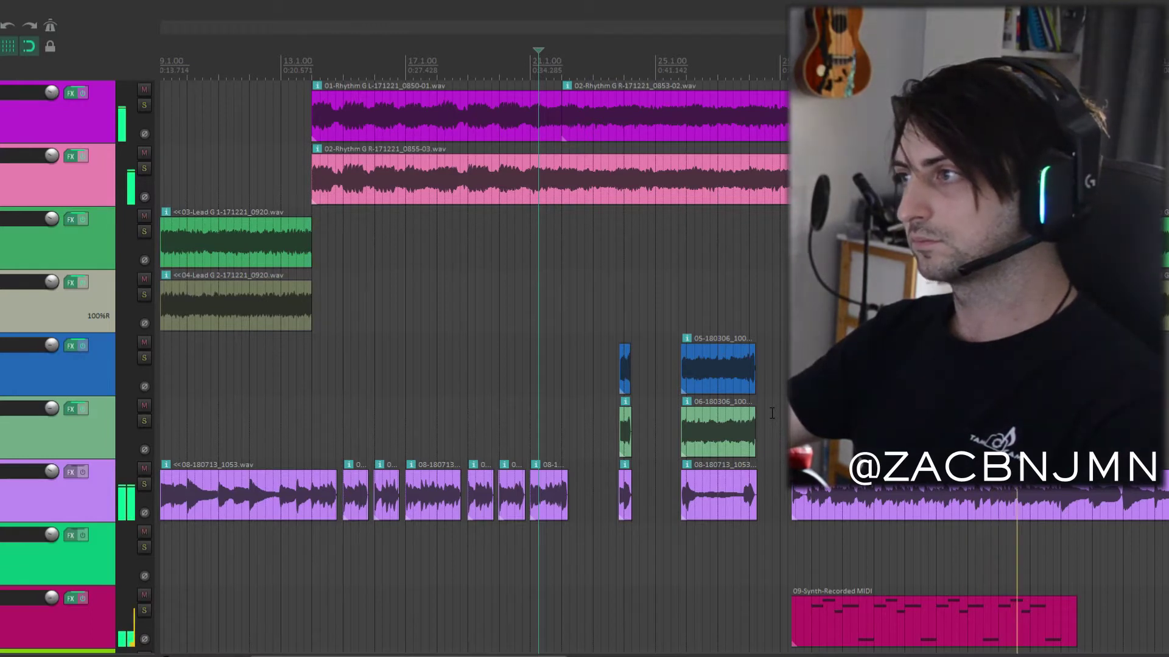
scroll(277, 437, "down", 1)
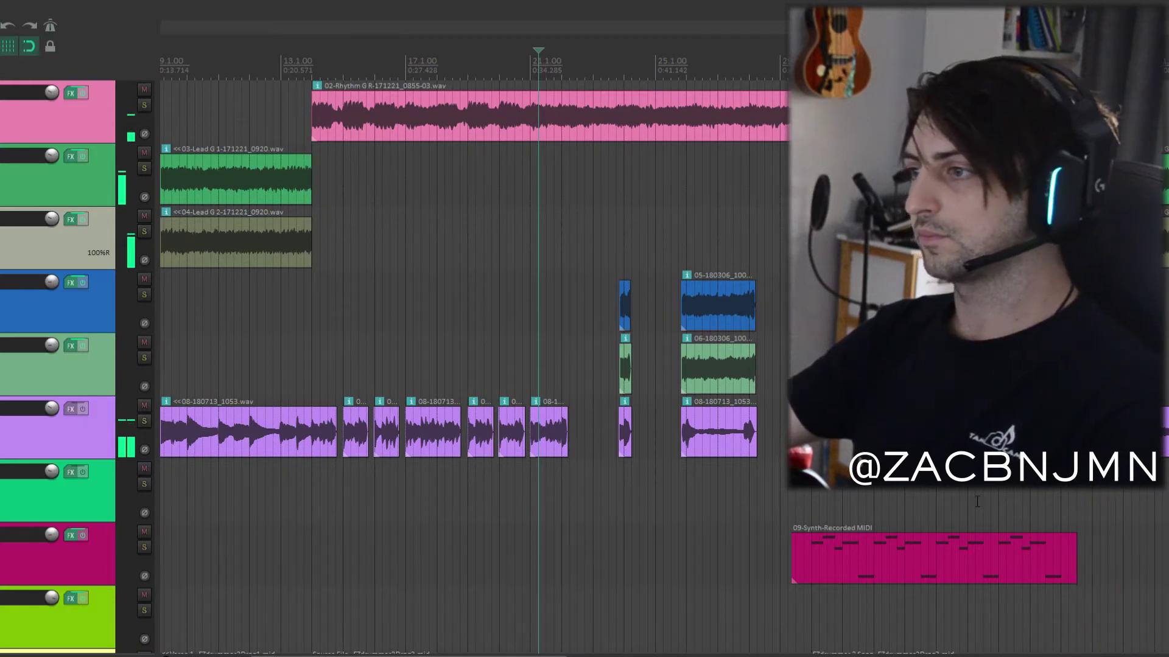
Step: Stop playback and move the start point onto the mint green track
key("space")
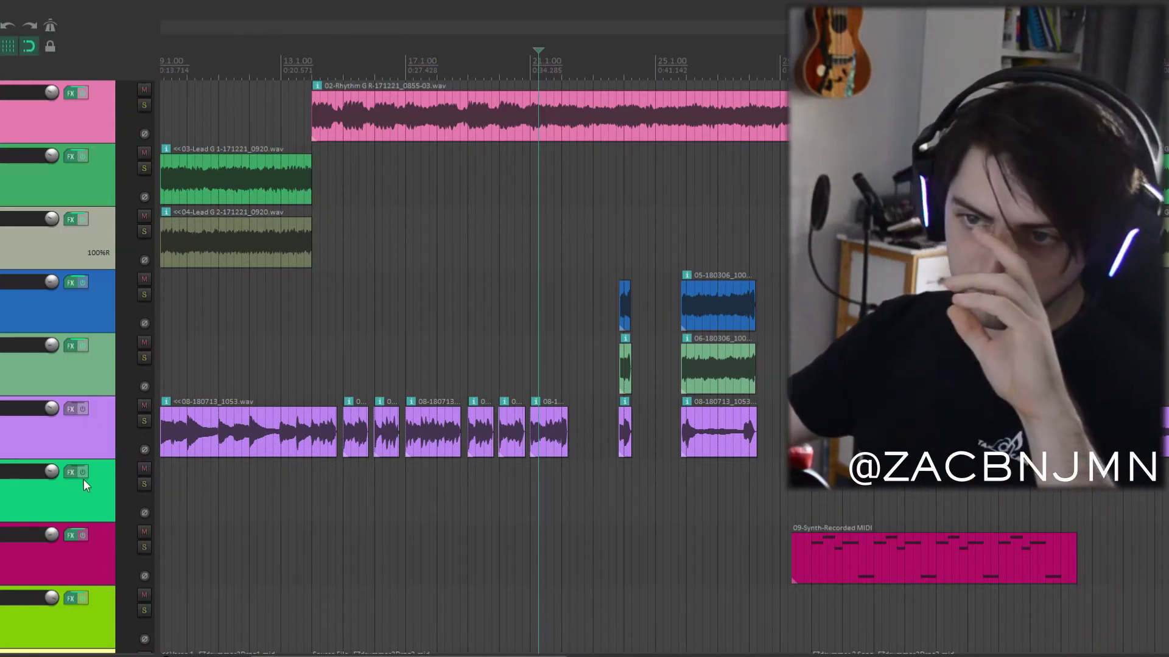
scroll(83, 480, "down", 2)
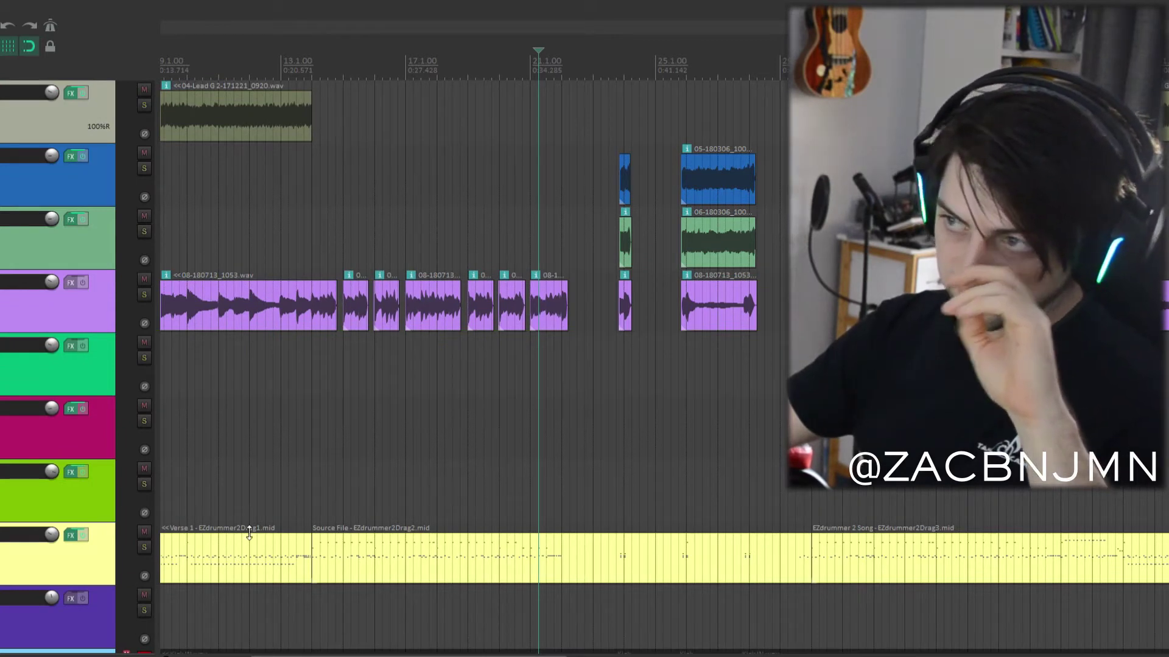
left_click(766, 344)
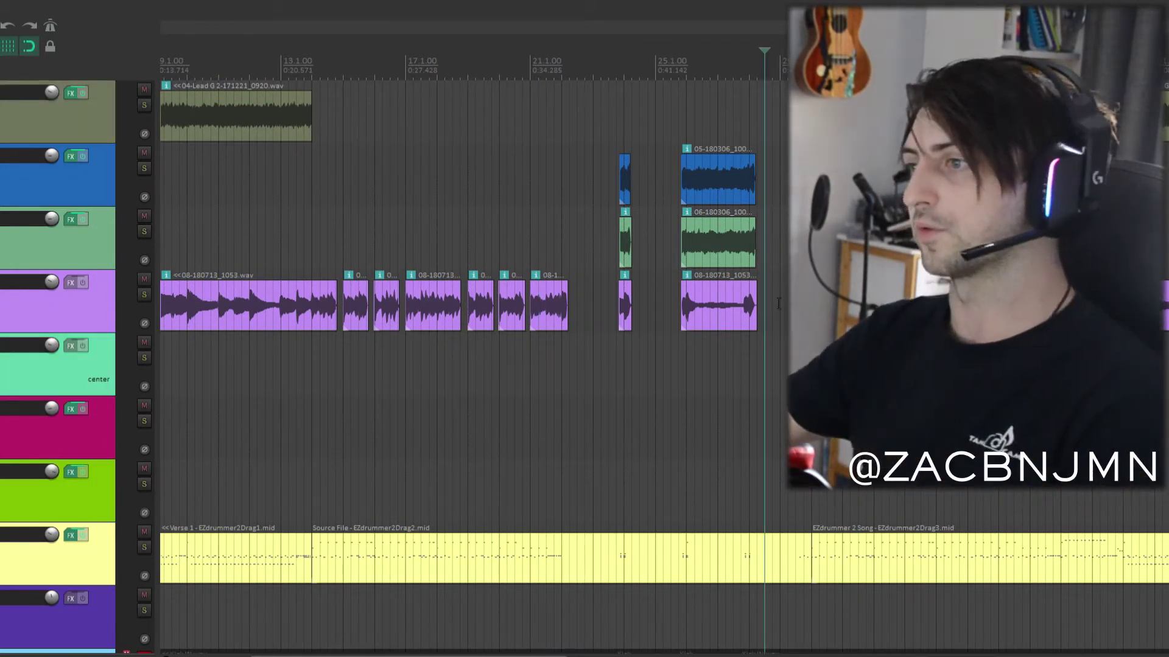
scroll(367, 320, "up", 2)
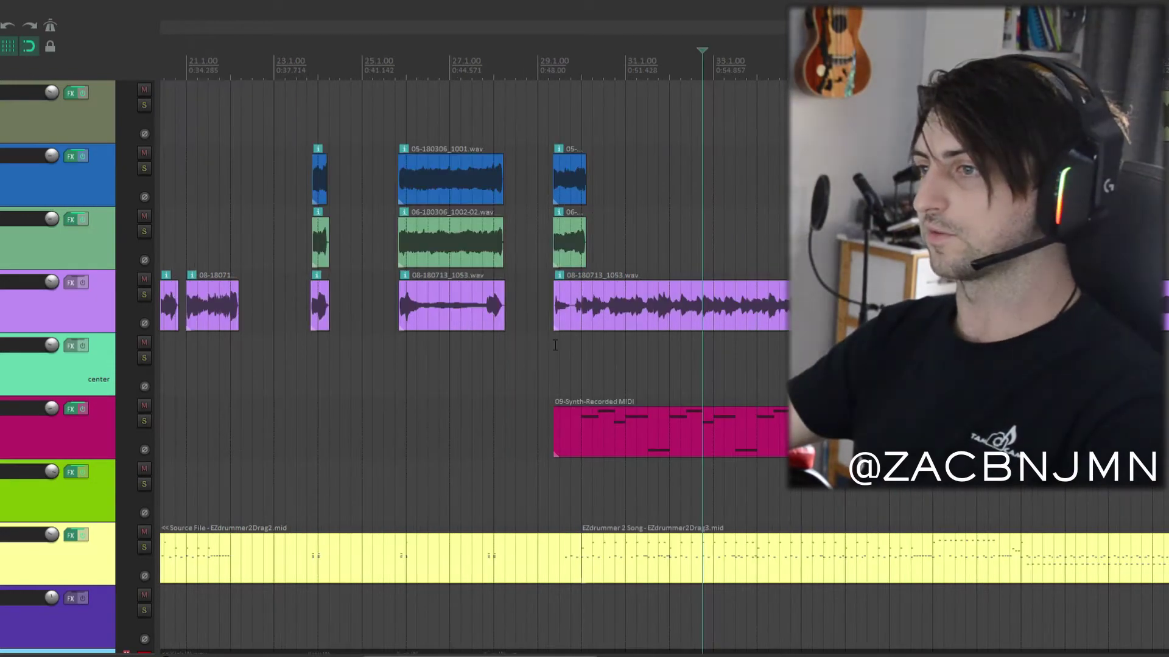
scroll(310, 418, "down", 2)
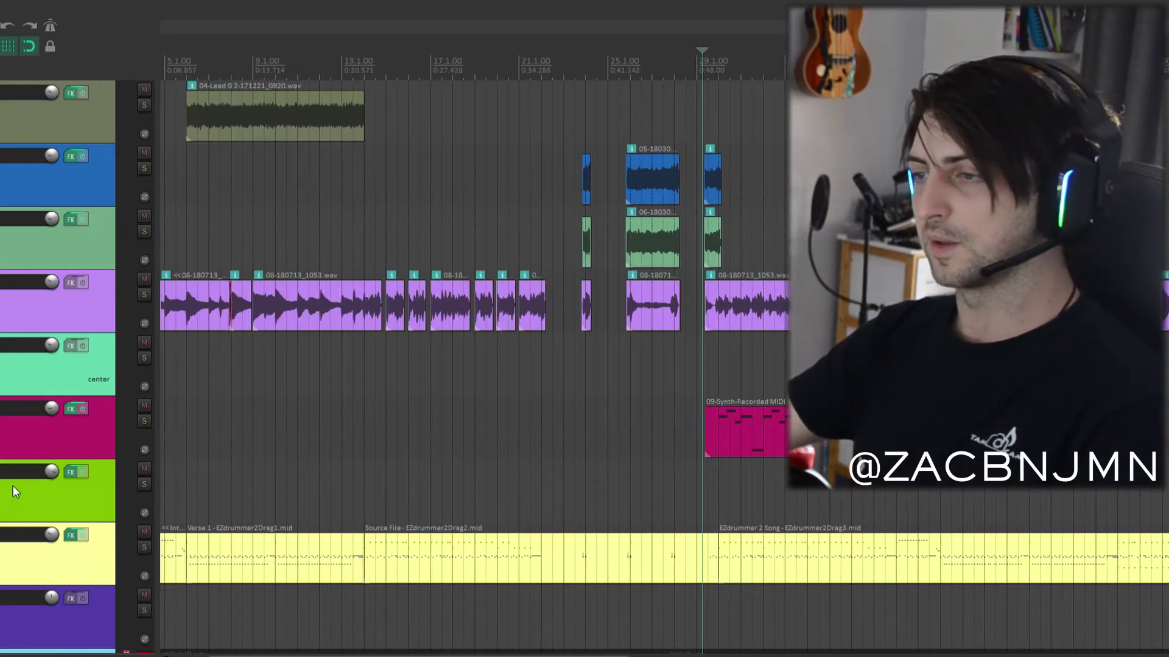
scroll(71, 454, "up", 3)
scroll(75, 451, "down", 1)
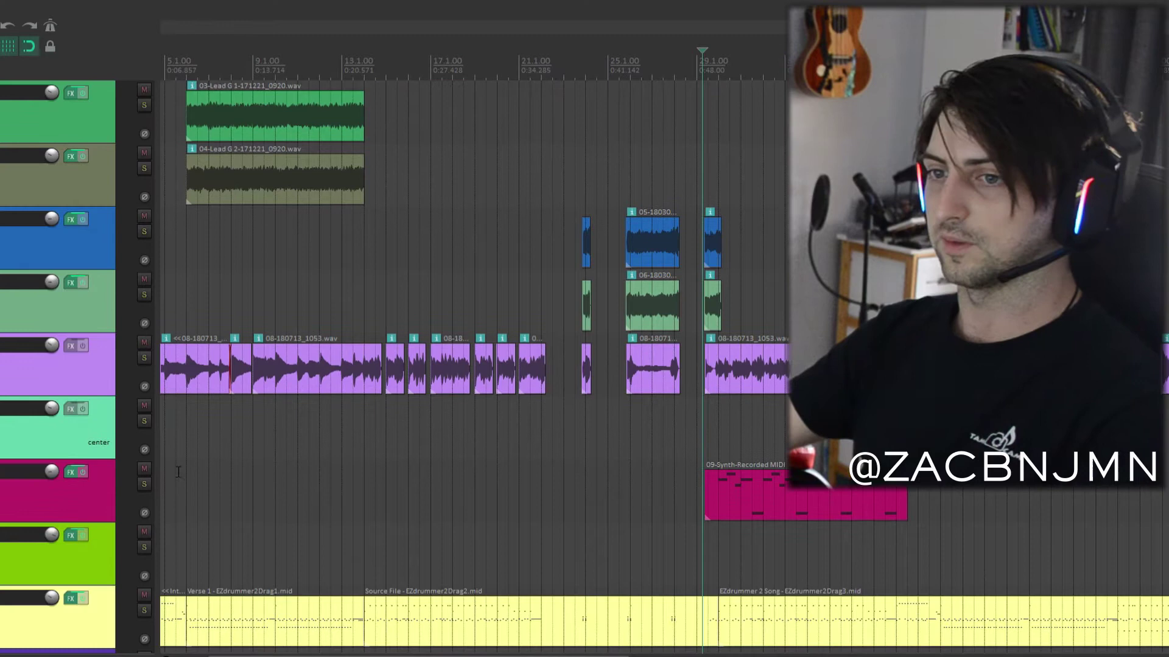
Step: Hear the Synth-Recorded MIDI track soloed, then unsolo it and play from bar 29
left_click(150, 466)
left_click(150, 465)
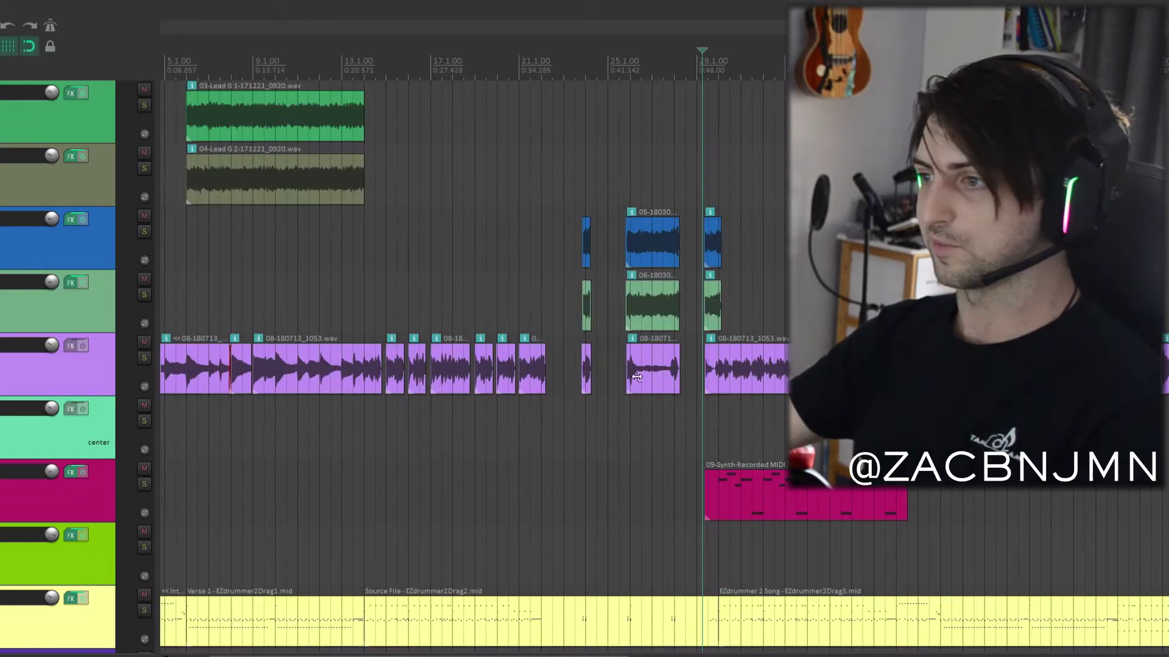
left_click(144, 484)
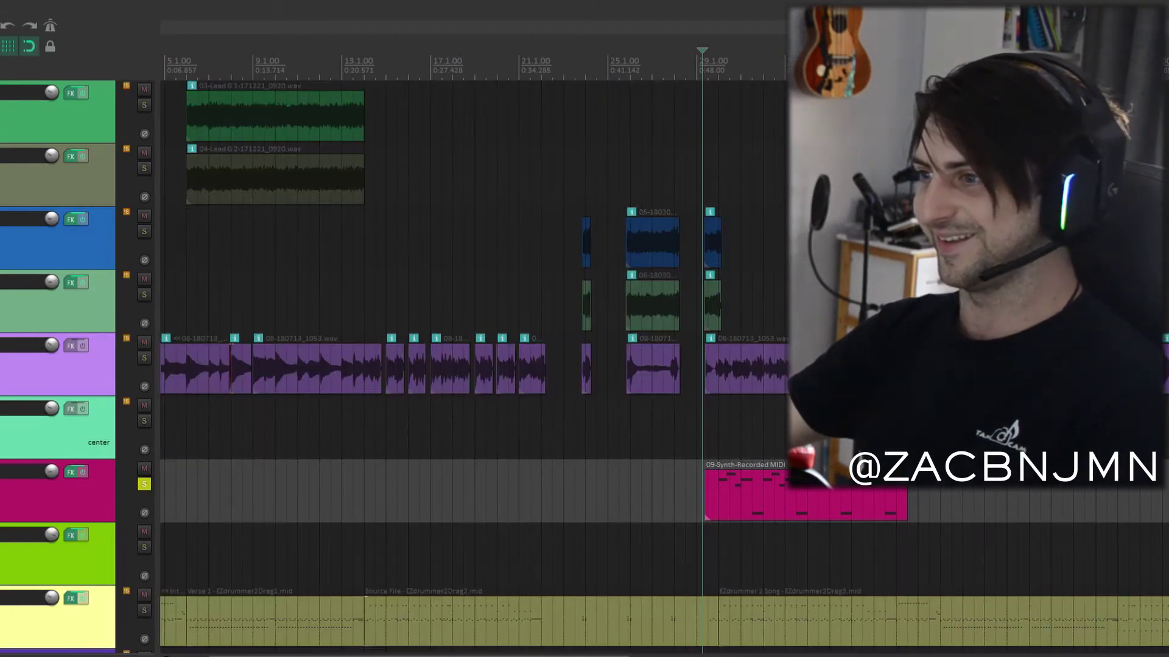
key("space")
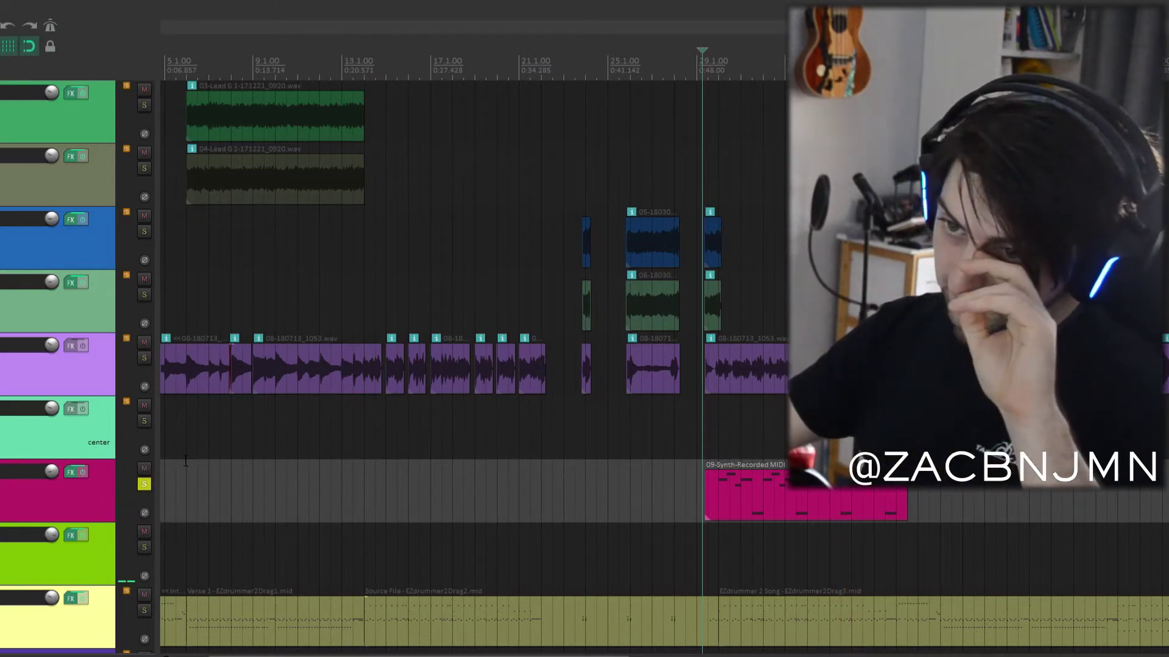
left_click(145, 477)
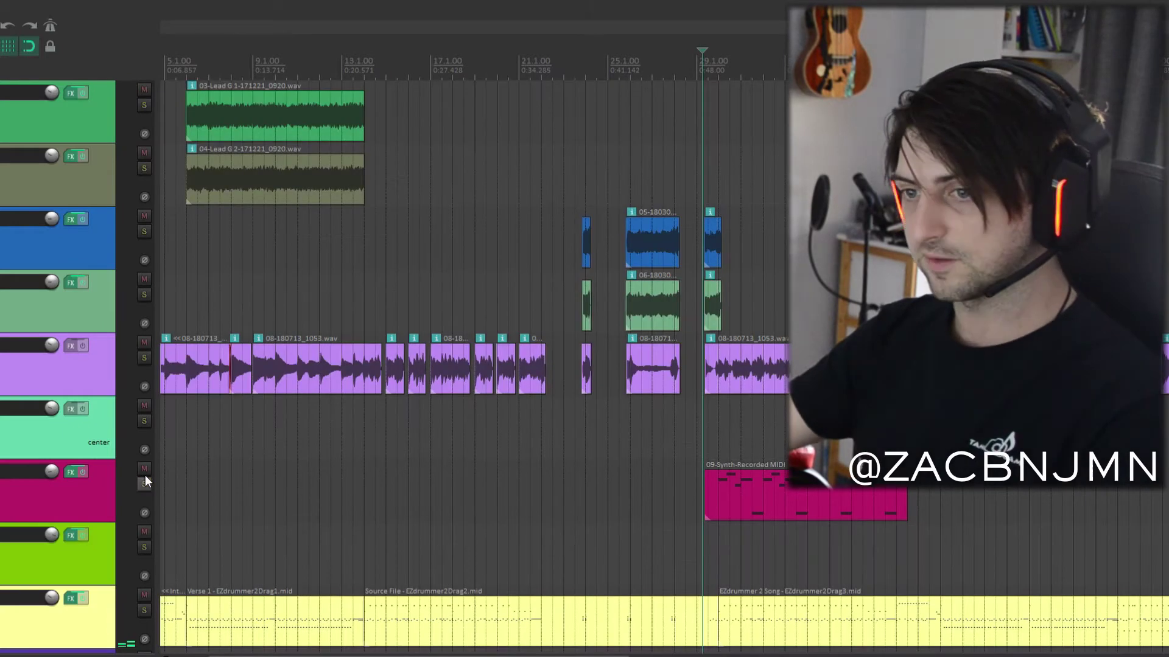
key("space")
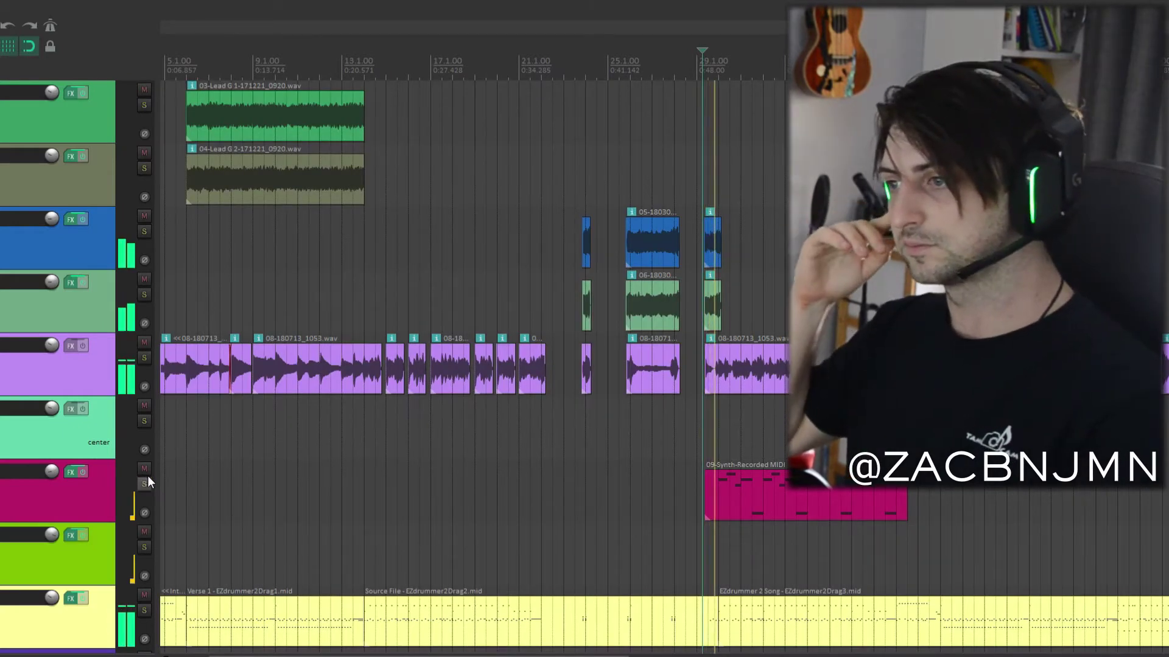
Step: Briefly solo the magenta track to hear it alone, then unsolo it
scroll(119, 478, "up", 3)
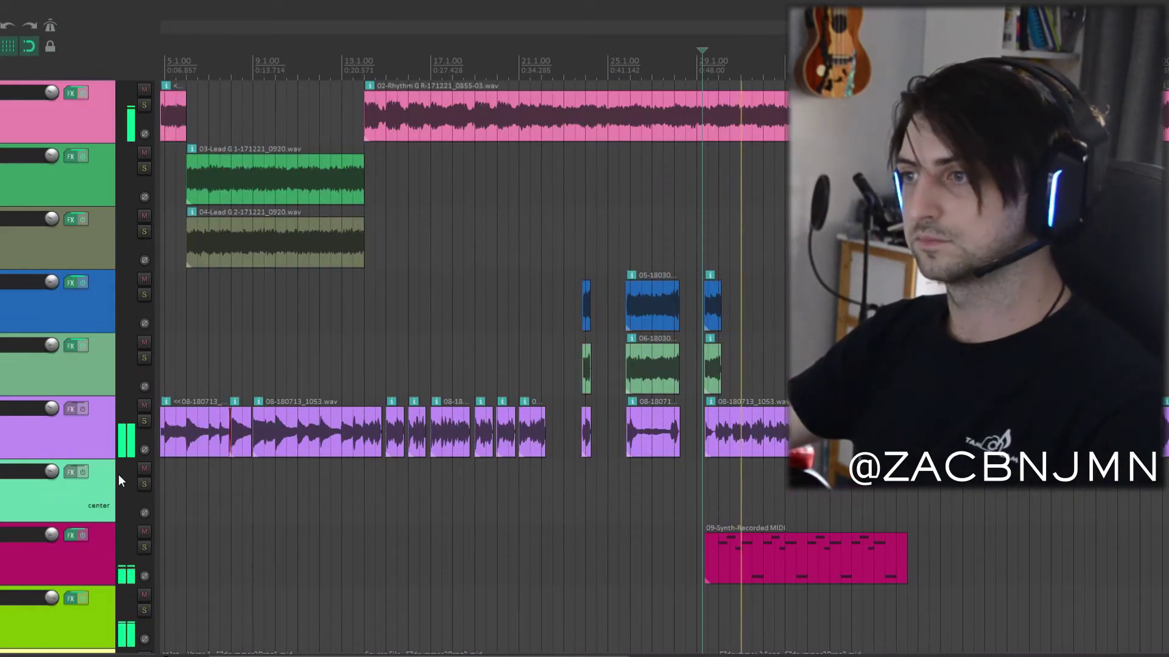
scroll(118, 473, "down", 1)
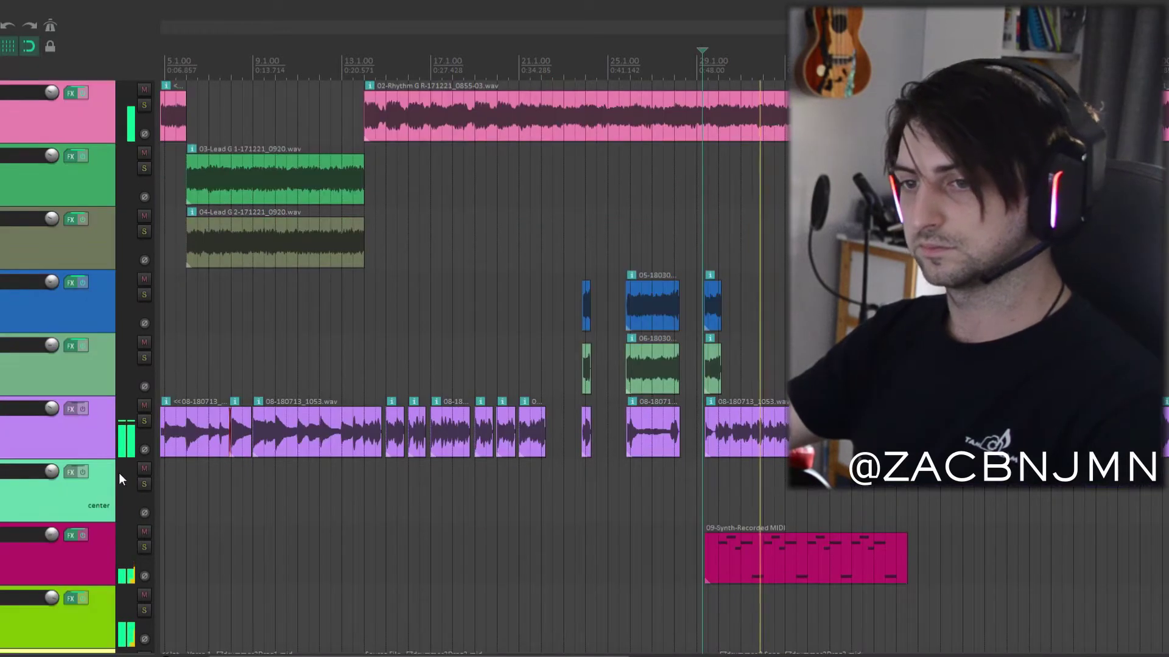
left_click(147, 533)
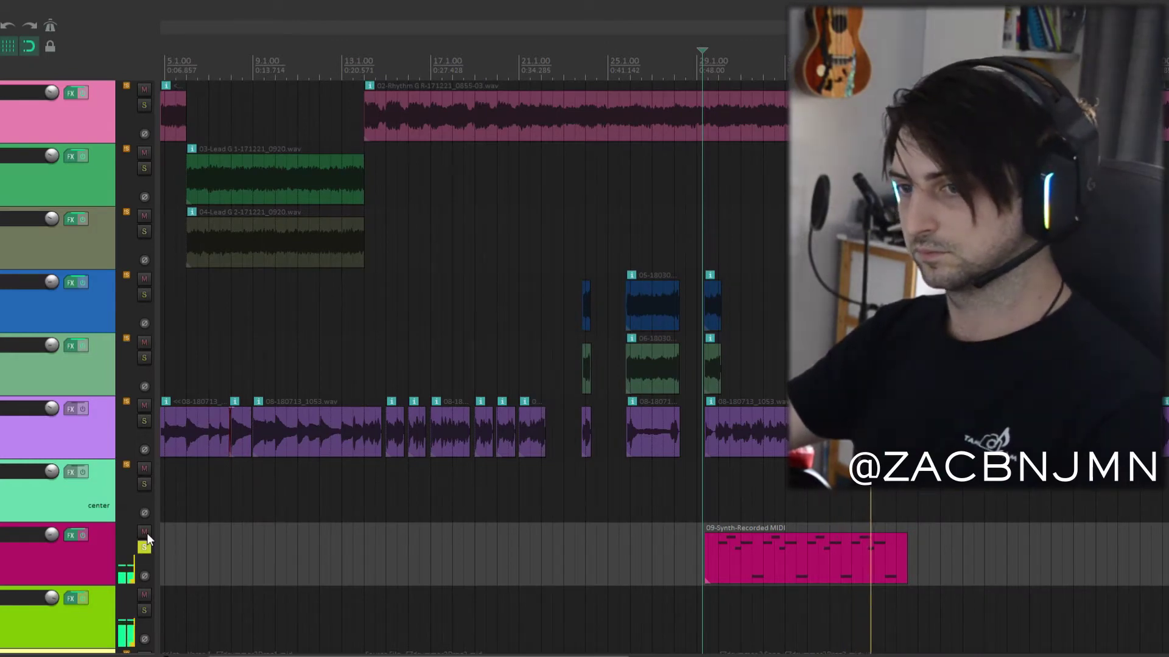
left_click(148, 533)
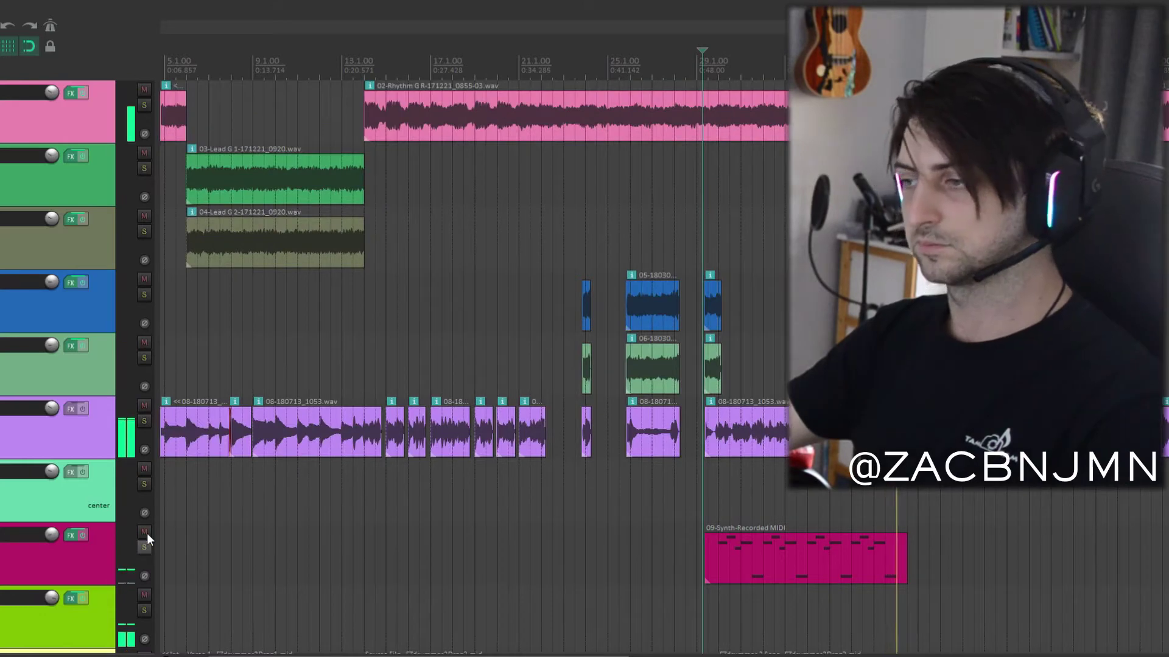
scroll(134, 512, "down", 2)
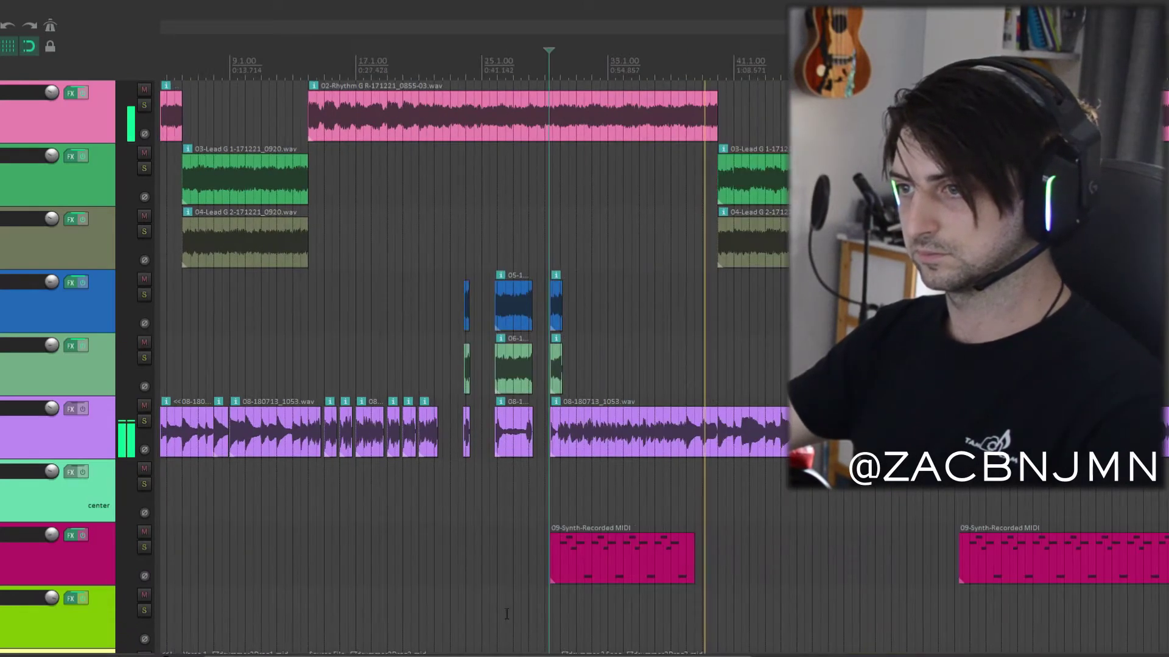
scroll(125, 494, "down", 1)
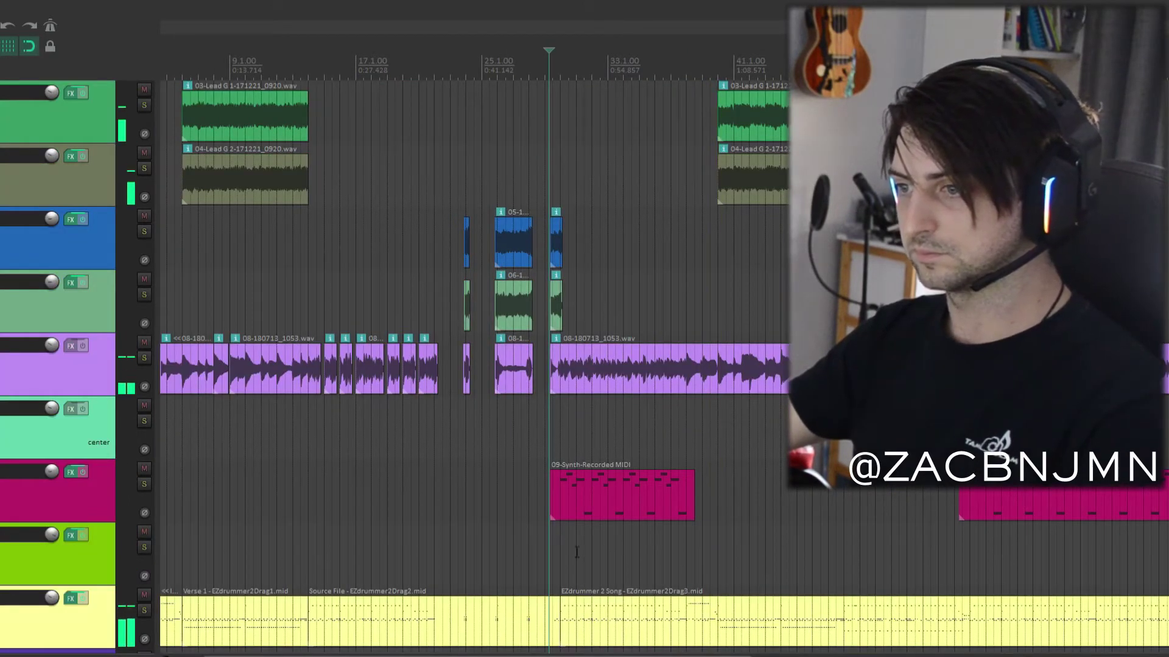
left_click(480, 570)
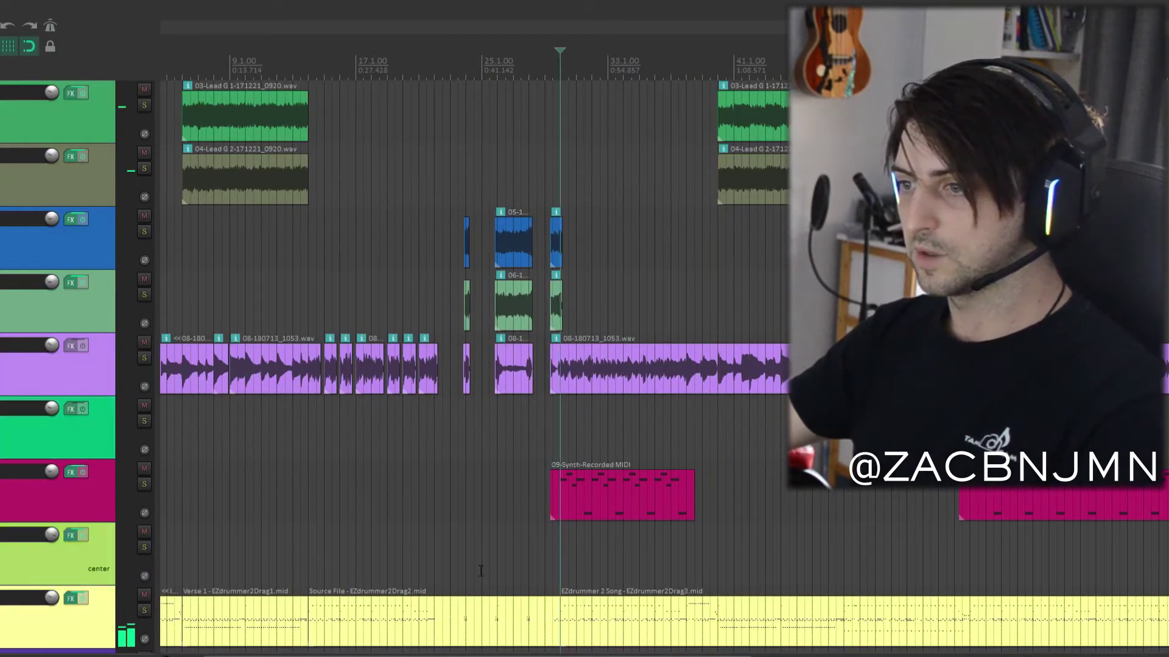
left_click(144, 606)
scroll(602, 565, "up", 2)
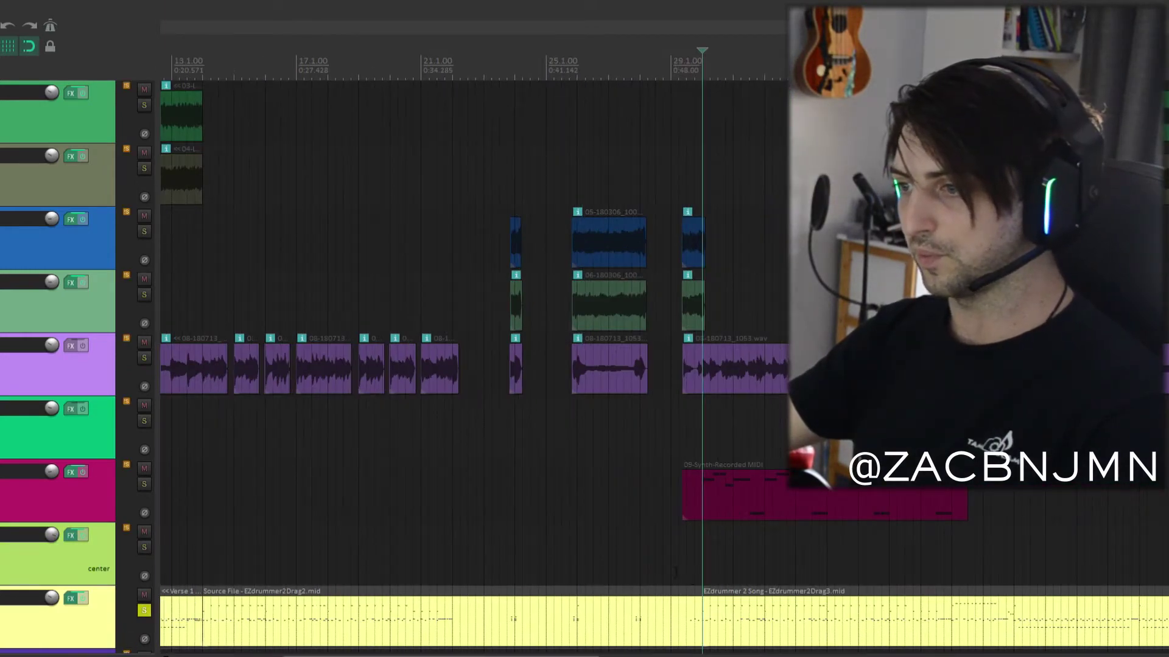
left_click(686, 567)
key("space")
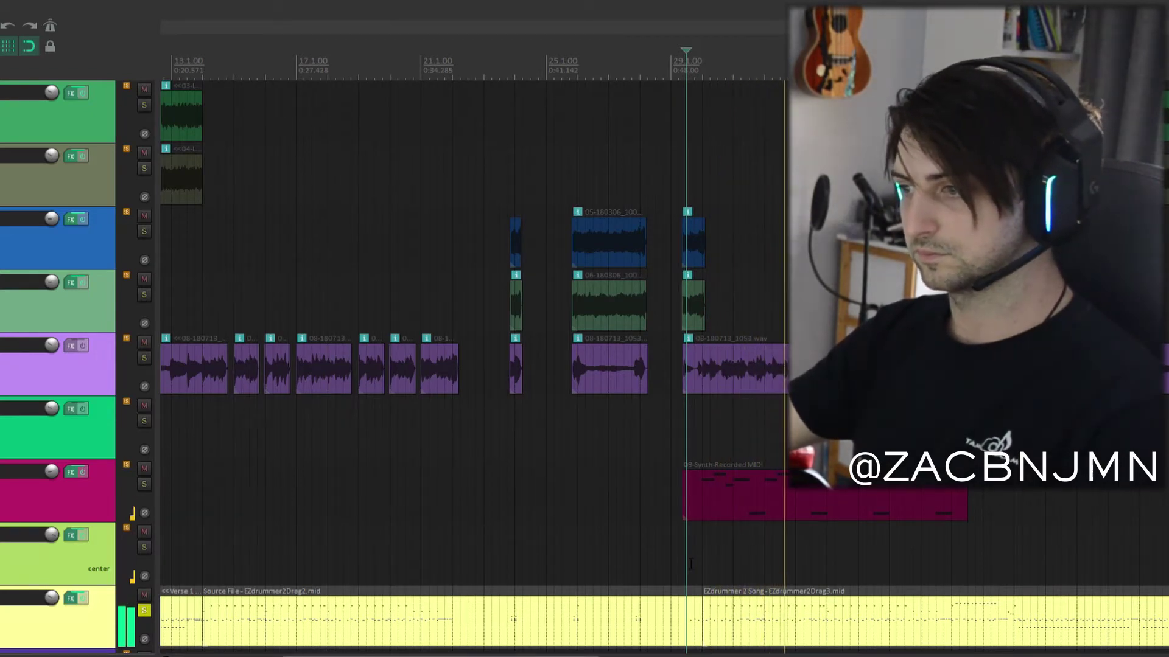
scroll(679, 565, "down", 4)
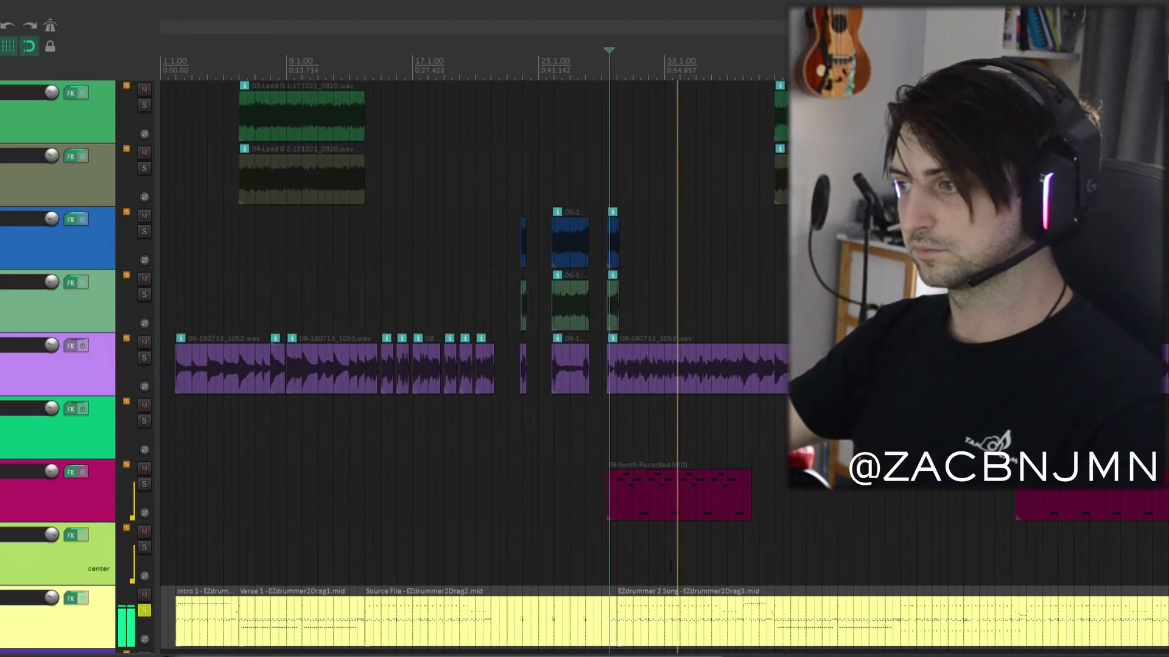
scroll(68, 427, "up", 3)
scroll(75, 459, "down", 3)
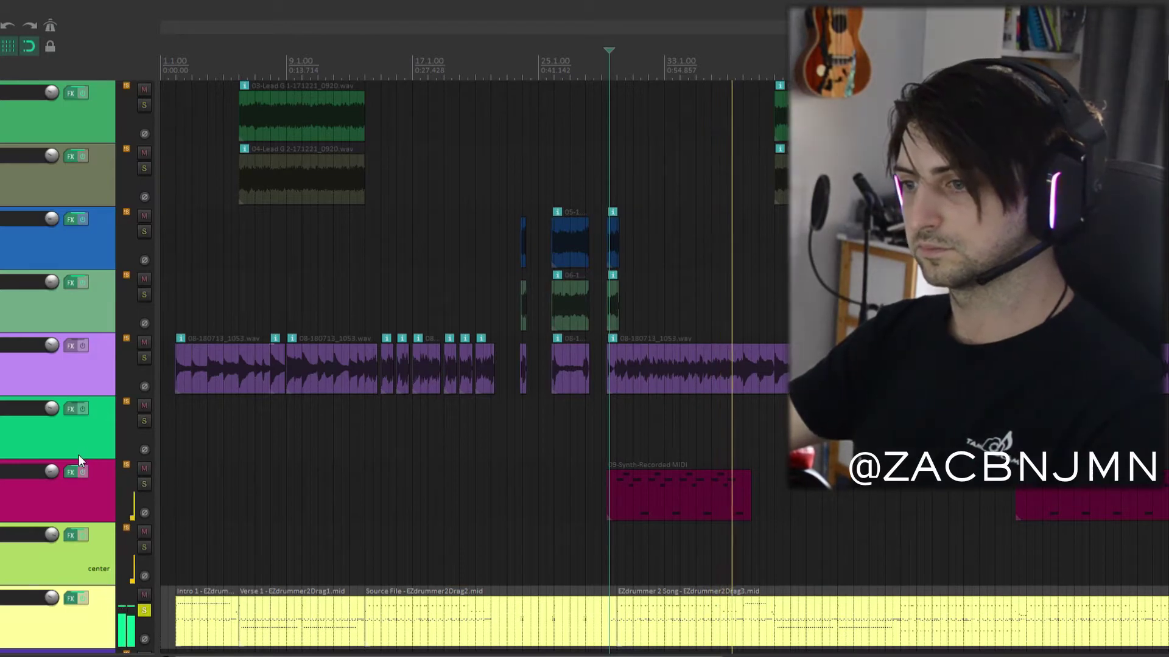
left_click(144, 609)
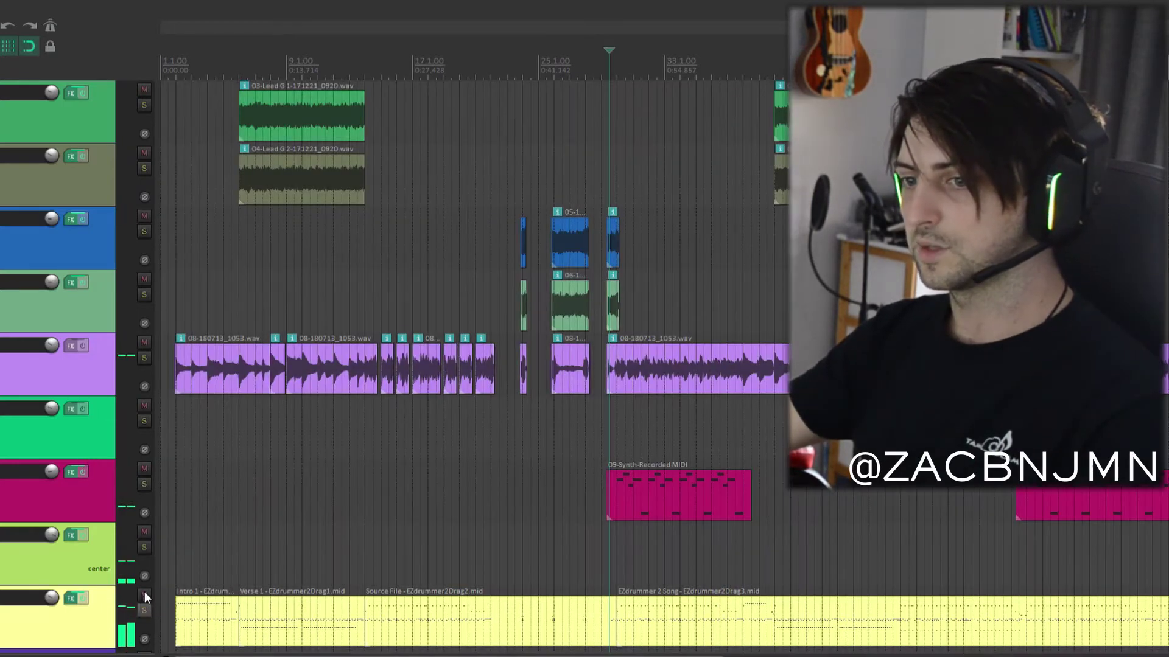
scroll(71, 532, "up", 3)
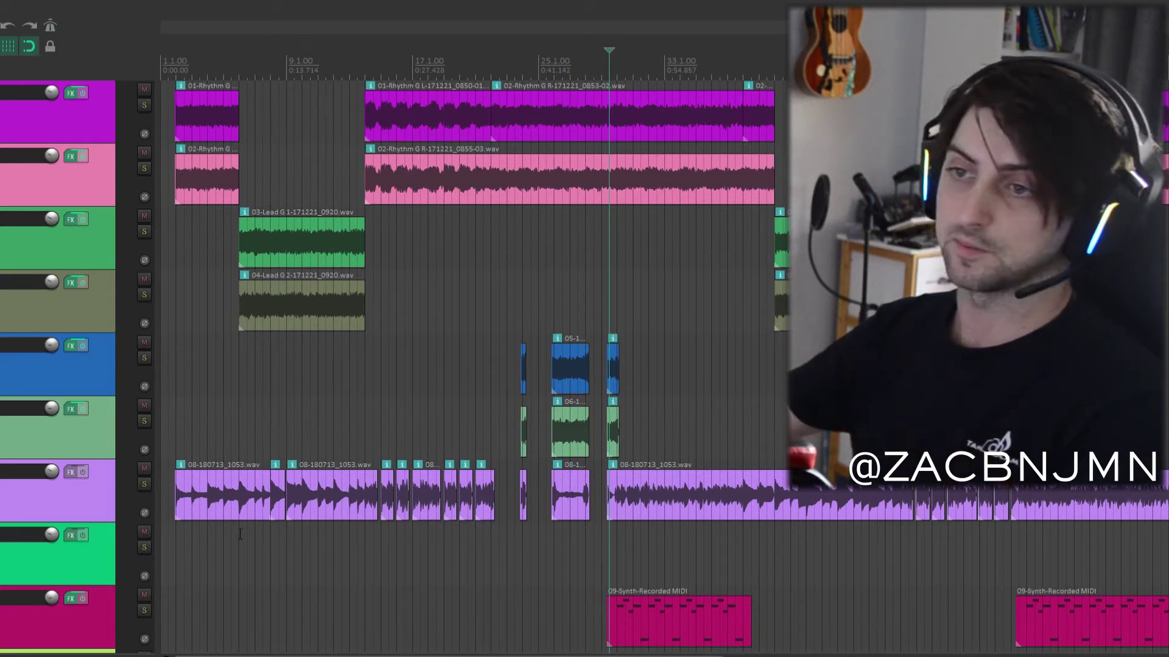
Step: Select the 30% left and 30% right panned tracks and play from the project start
left_click(724, 374)
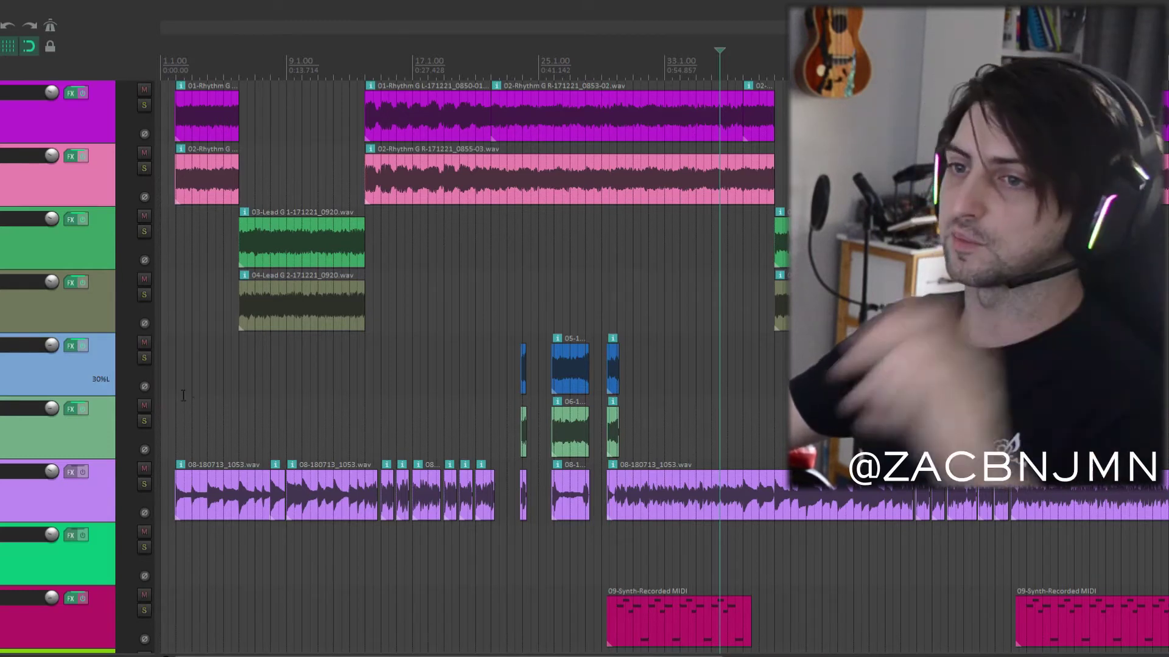
left_click(336, 398)
key("Home")
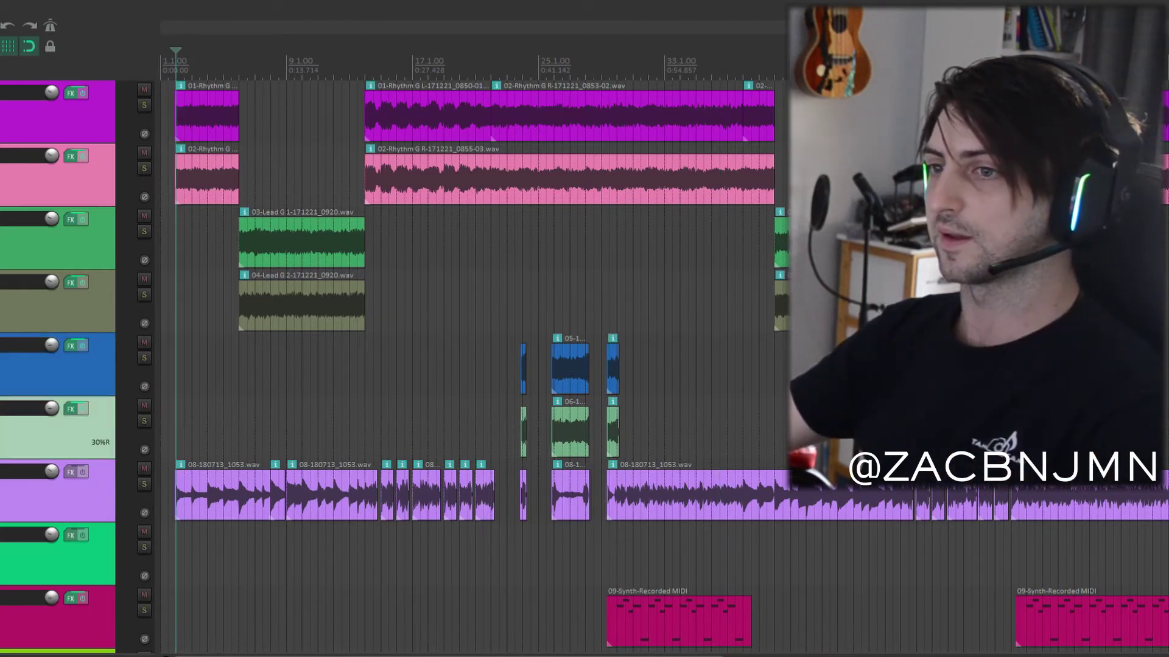
key("space")
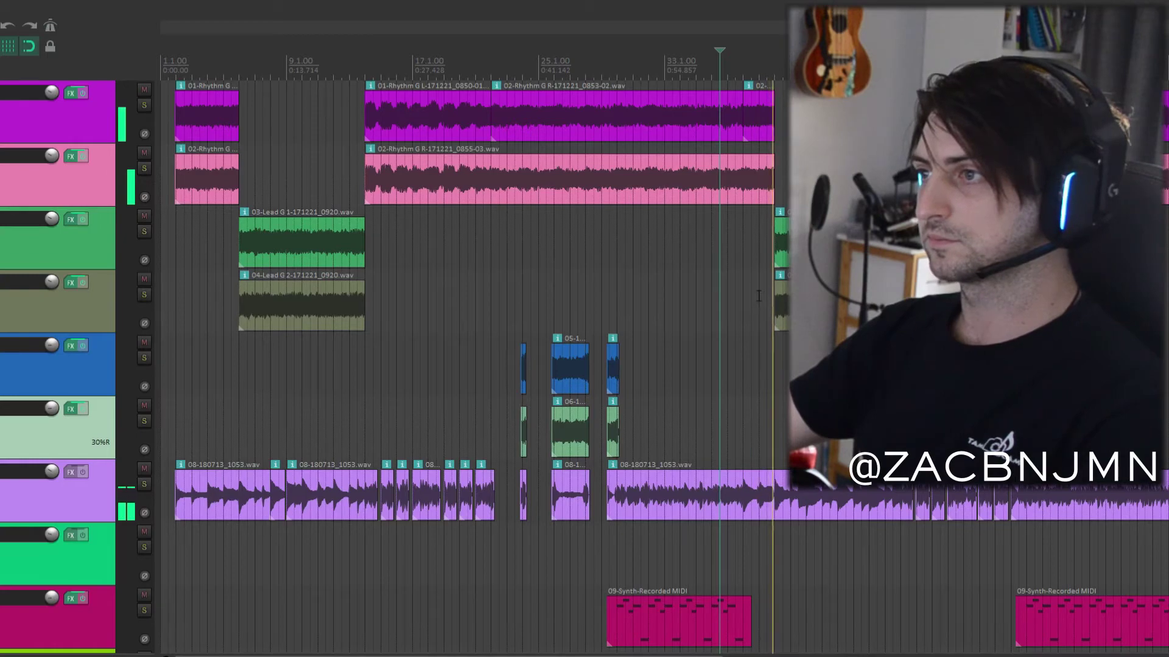
scroll(6, 513, "down", 3)
scroll(14, 504, "up", 3)
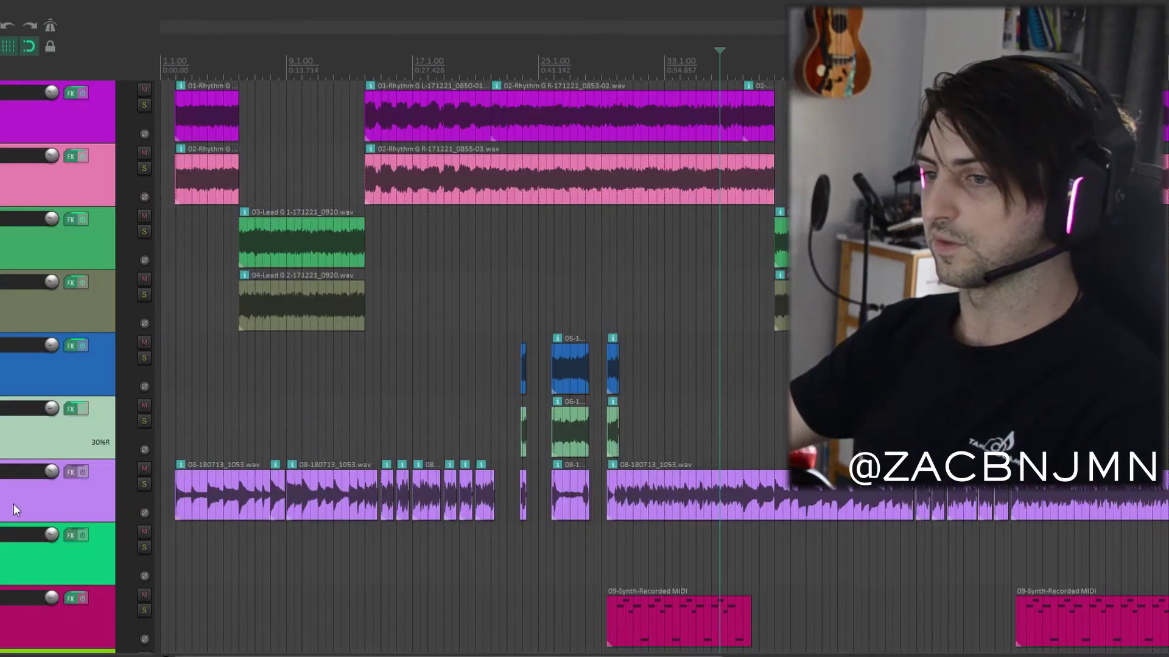
Step: From later in the song, solo the yellow MIDI drum track, then unsolo it and play all tracks
left_click(753, 399)
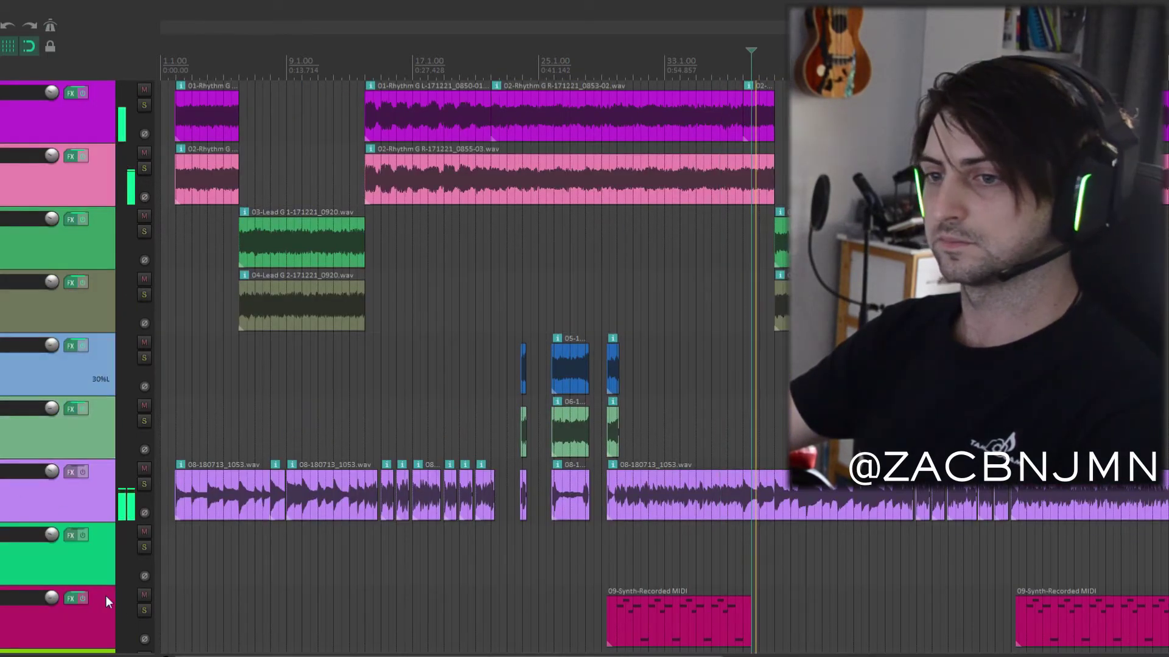
scroll(104, 595, "down", 3)
left_click(143, 606)
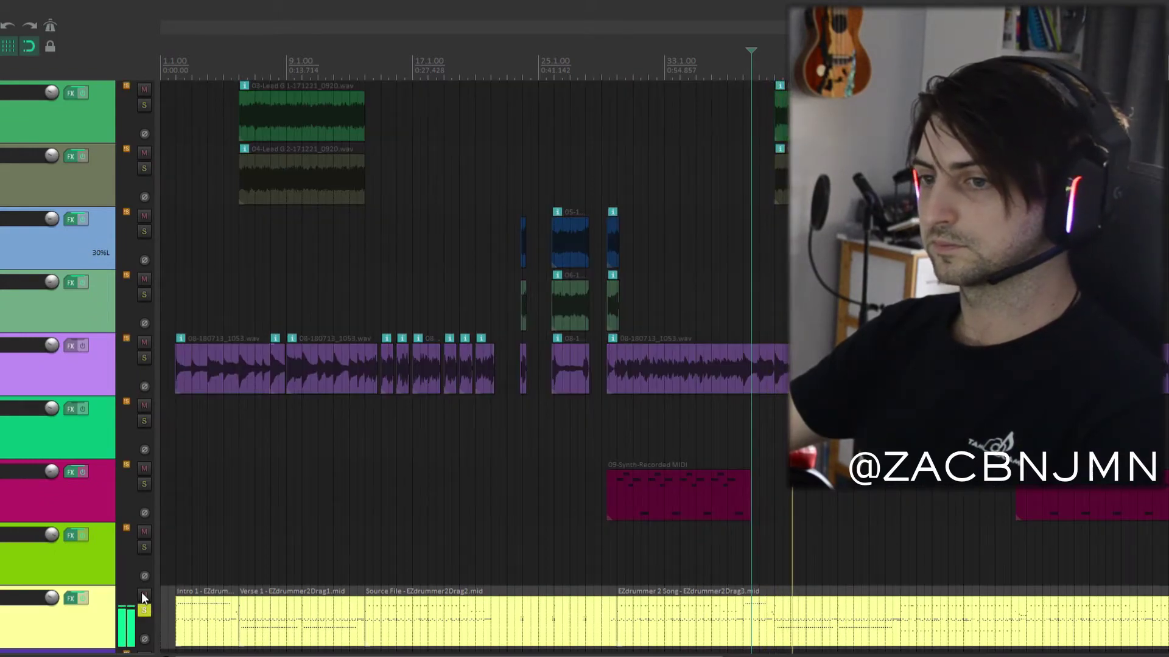
scroll(785, 384, "up", 2)
scroll(785, 385, "down", 2)
scroll(785, 384, "up", 3)
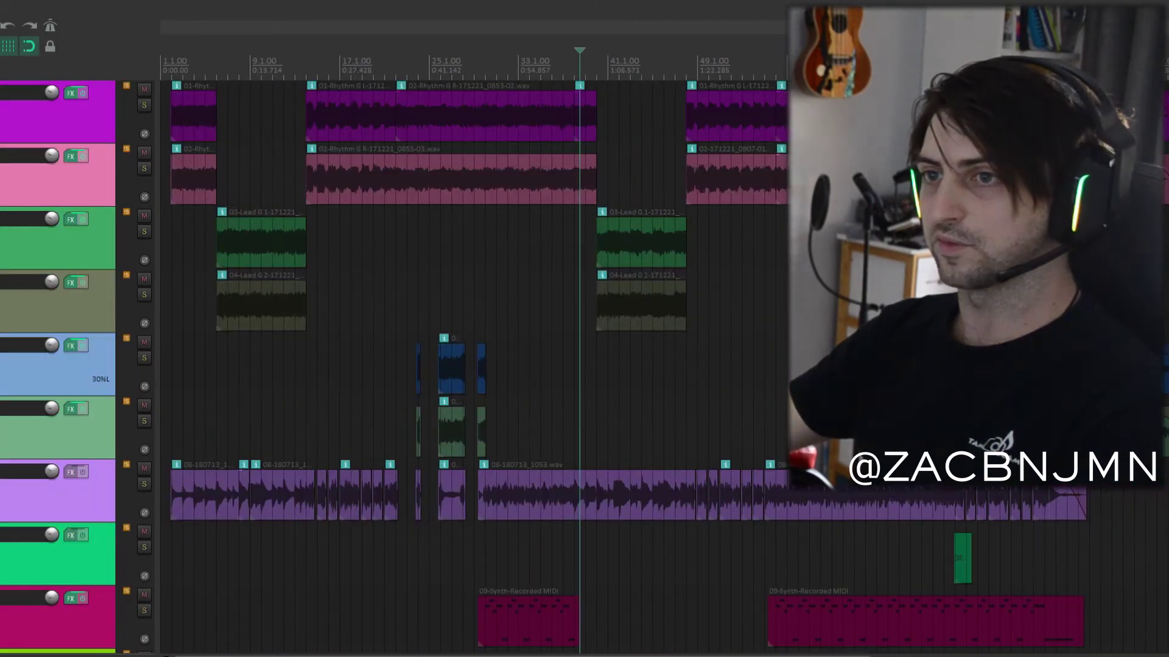
scroll(138, 616, "down", 3)
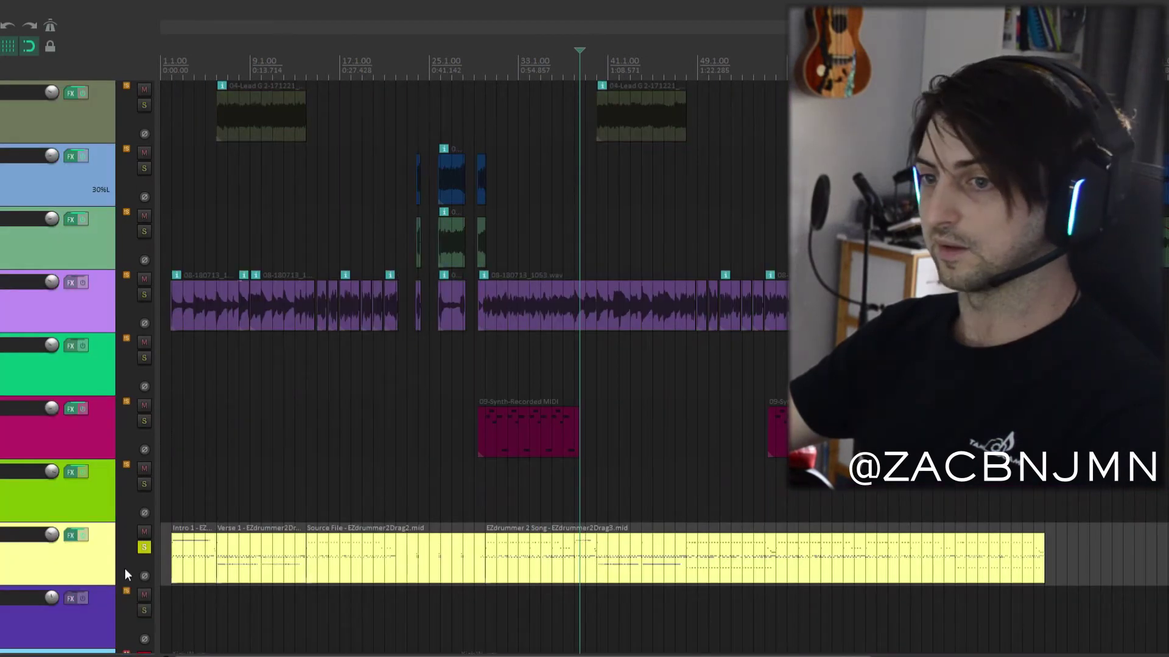
left_click(139, 540)
scroll(110, 535, "up", 3)
key("space")
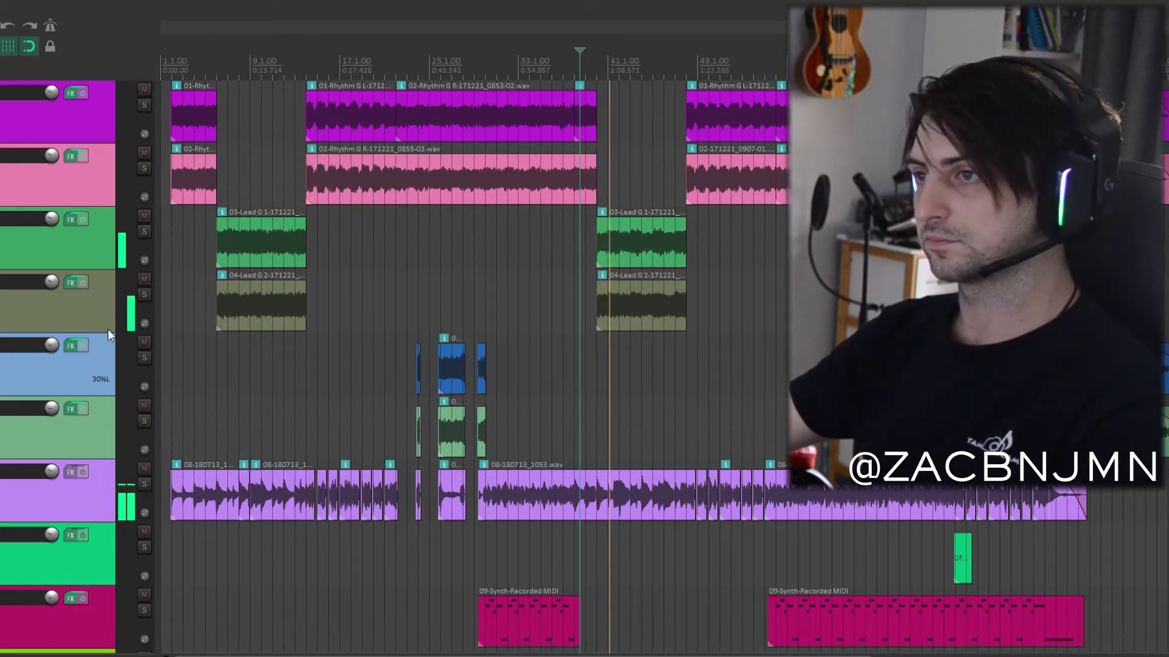
key("space")
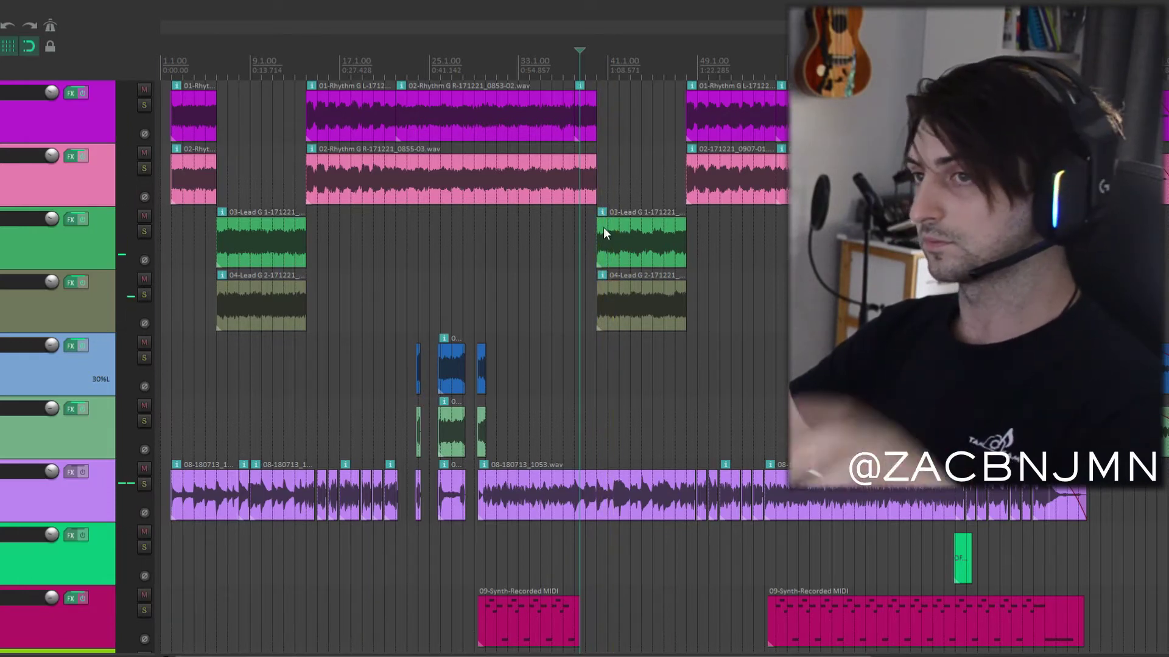
Step: Play from the end of the 02-Rhythm G R clip near bar 40
left_click(595, 226)
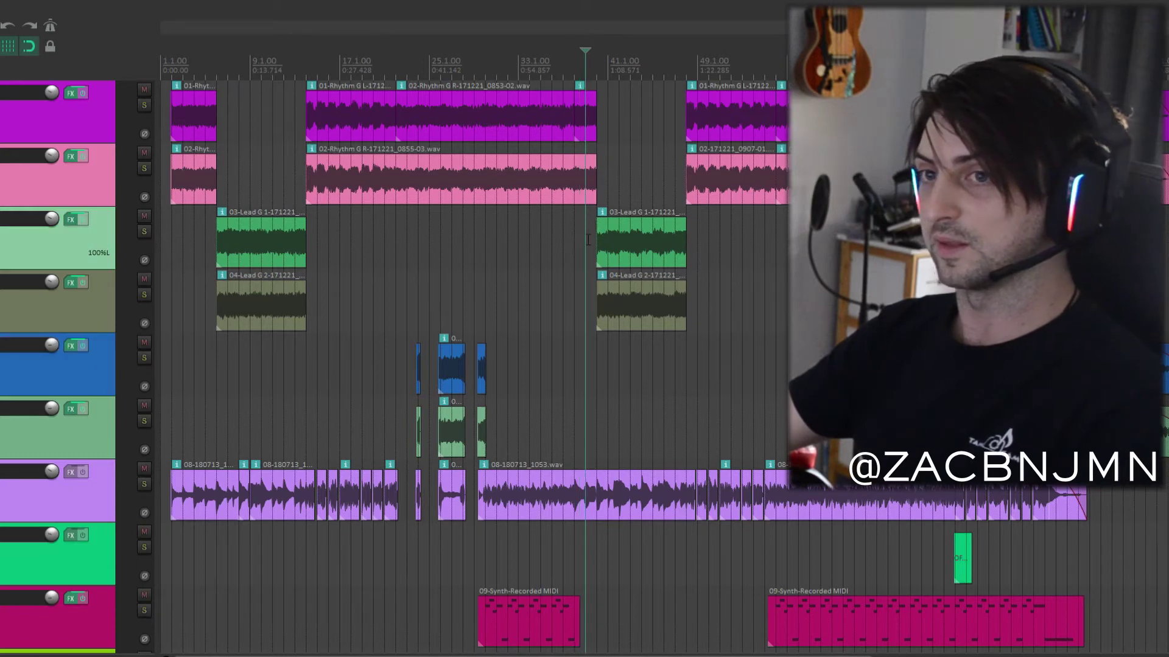
scroll(588, 240, "up", 4)
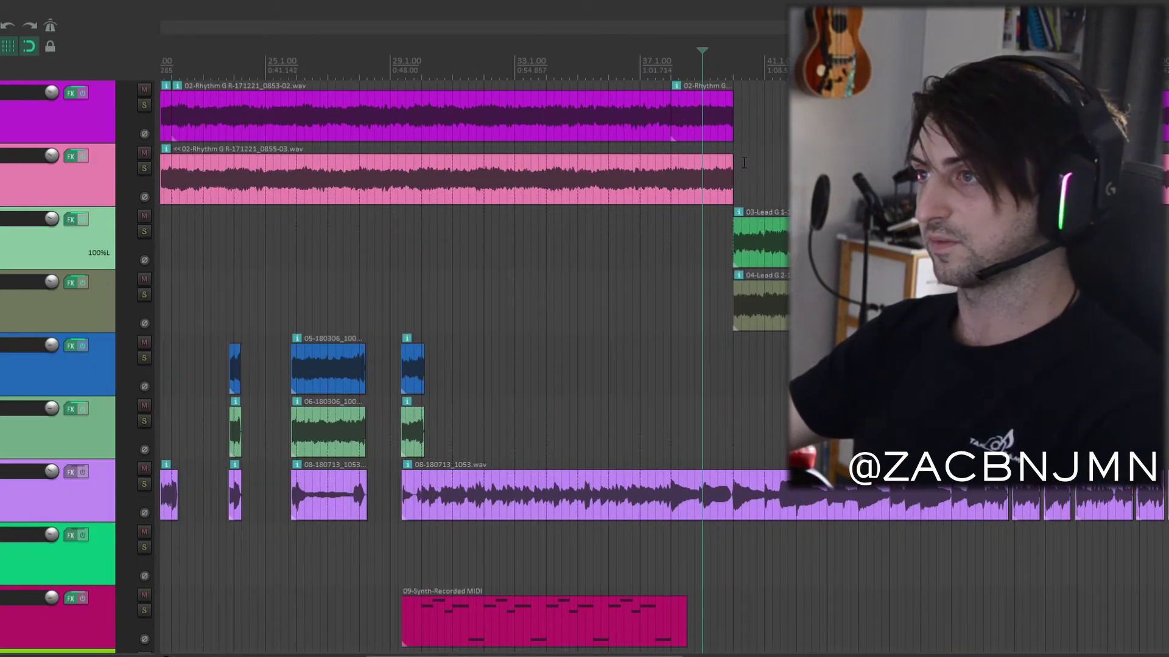
left_click(744, 164)
key("space")
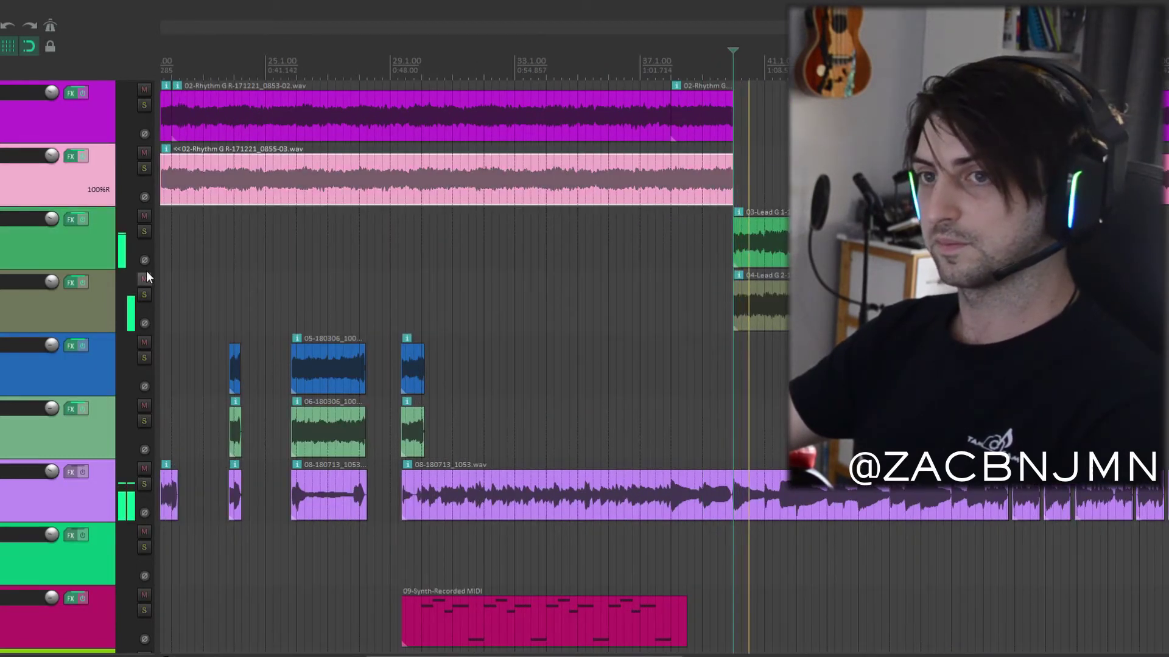
scroll(203, 286, "down", 5)
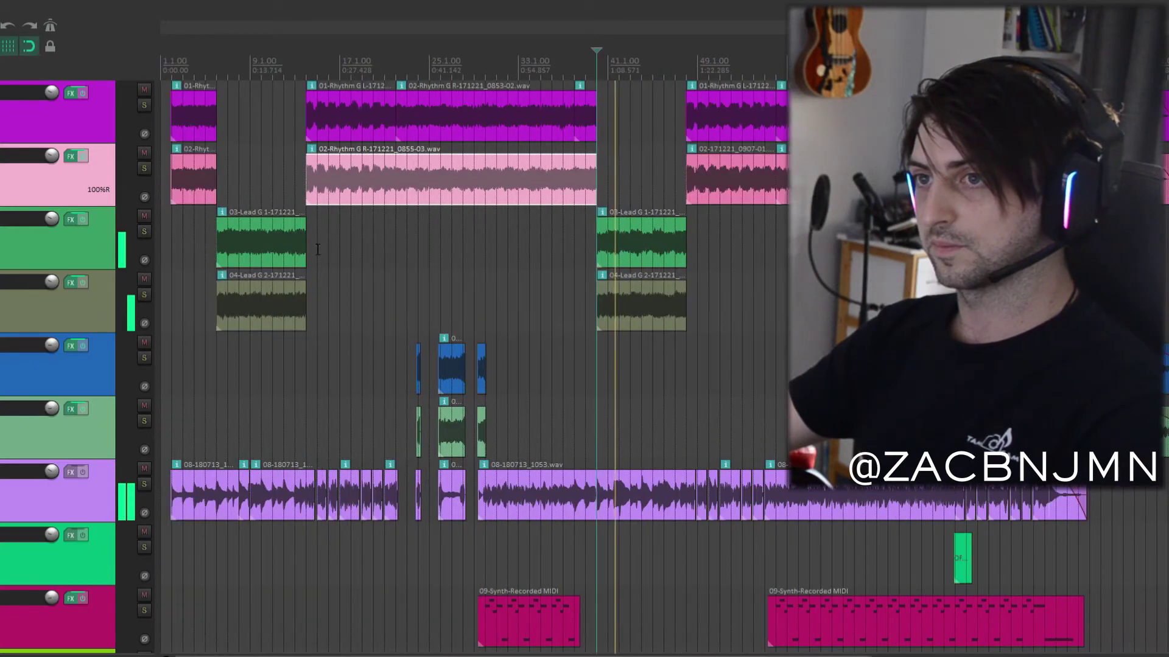
left_click(228, 195)
left_click(145, 294)
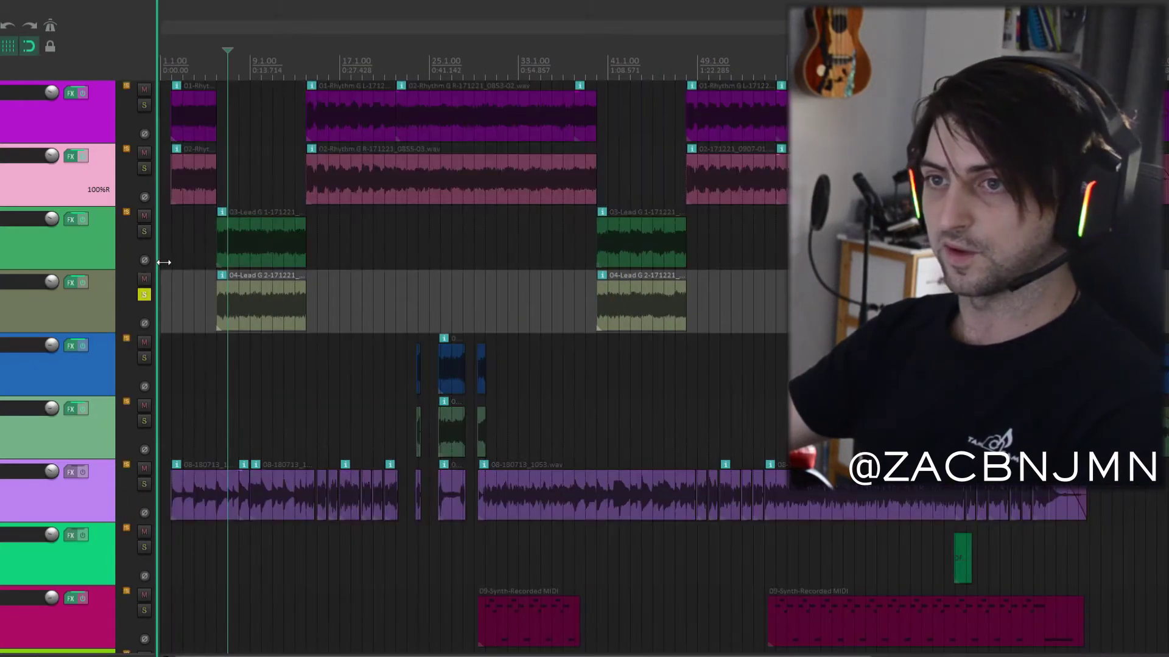
left_click(145, 230)
key("space")
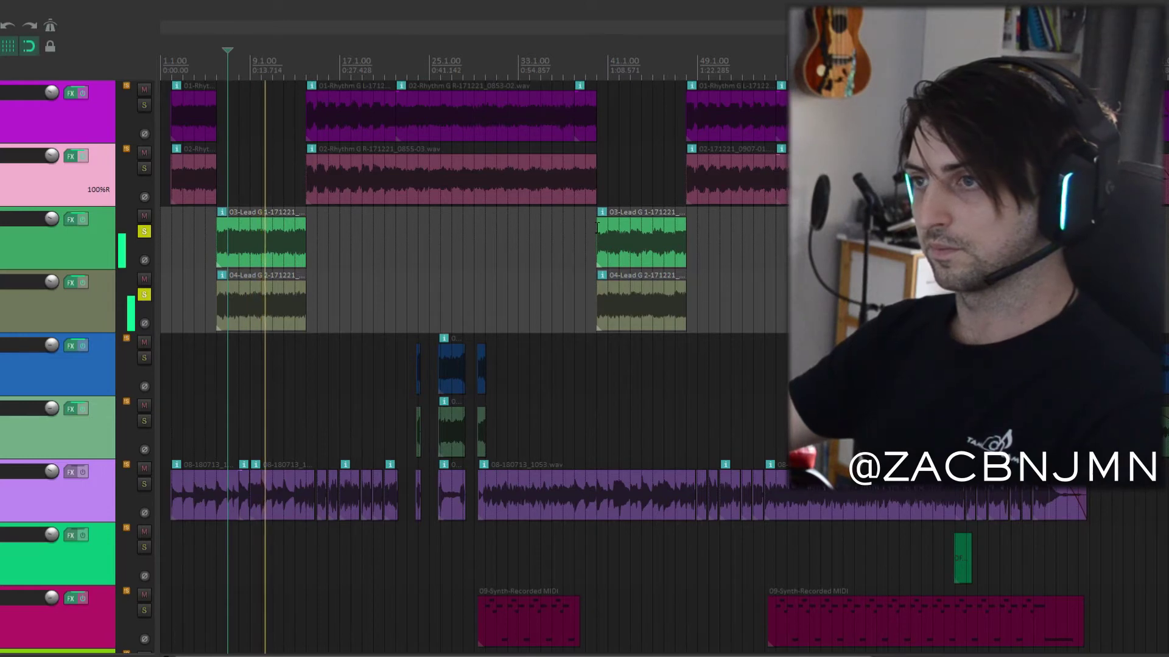
left_click(597, 227)
scroll(649, 311, "up", 5)
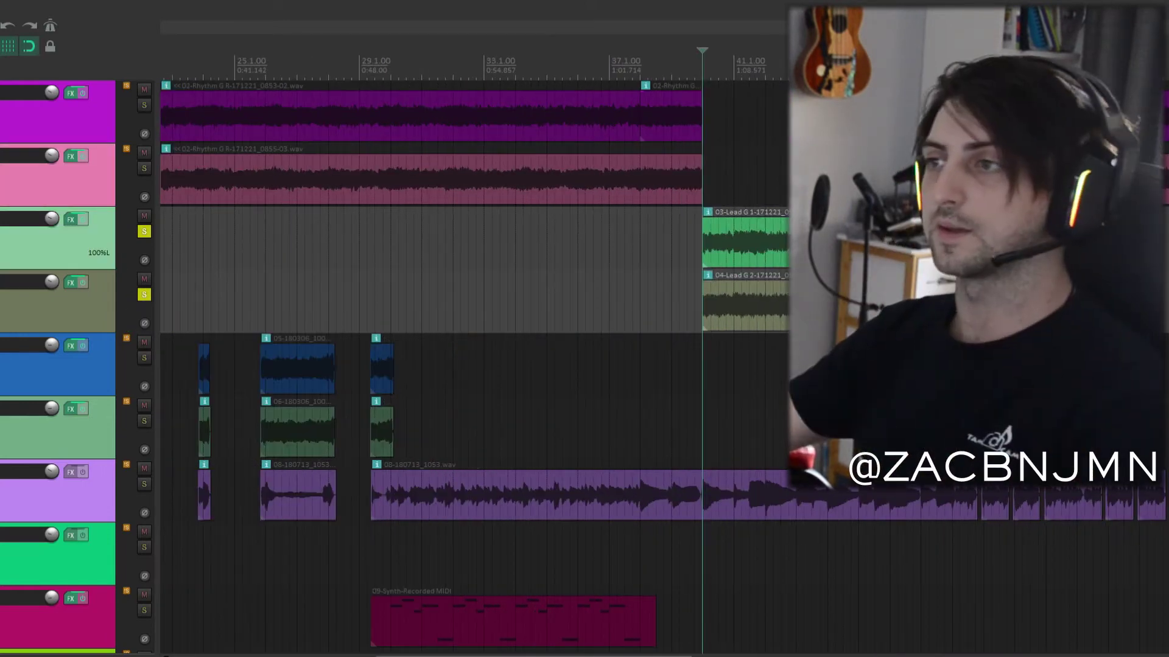
key("space")
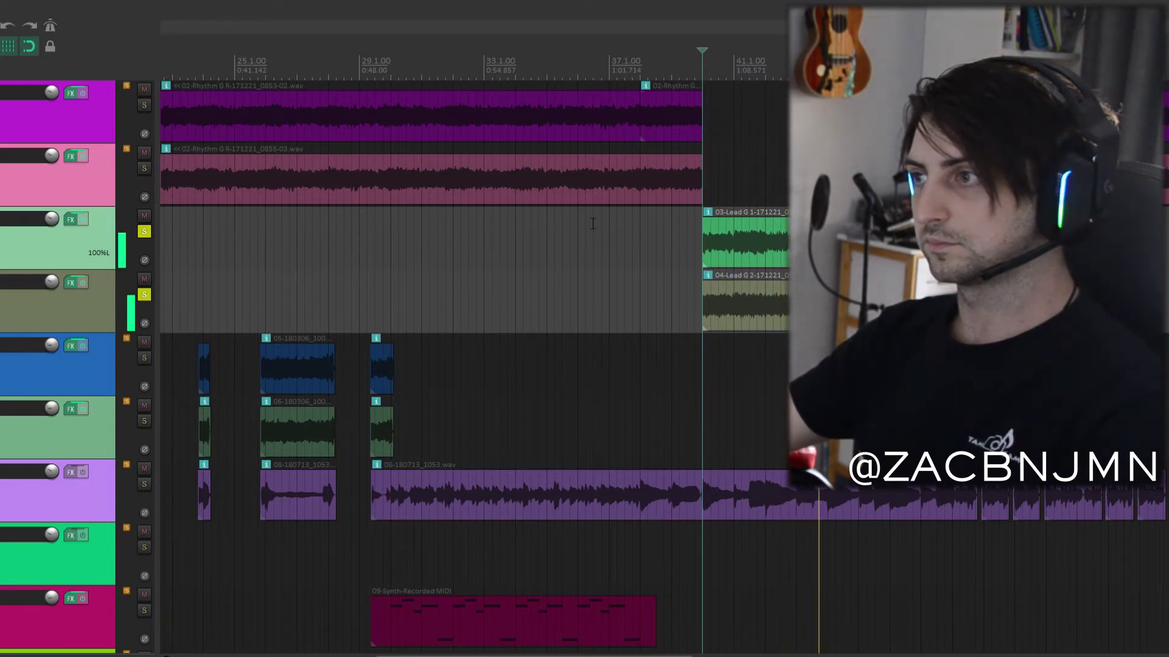
left_click(144, 232)
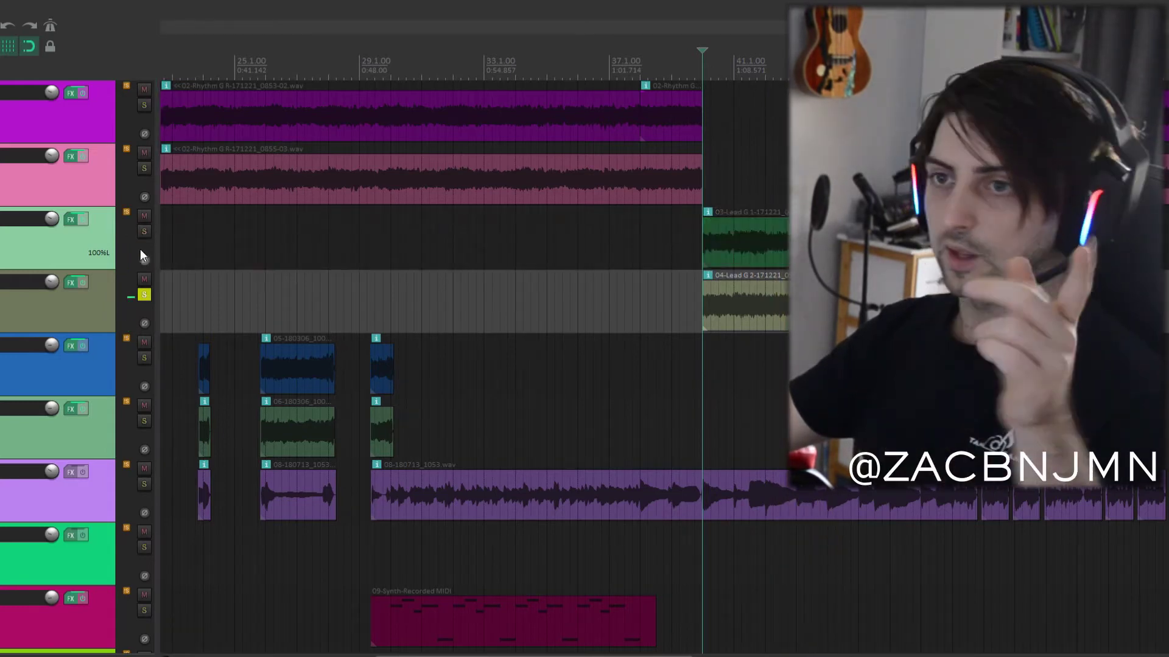
left_click(144, 294)
scroll(723, 288, "down", 3)
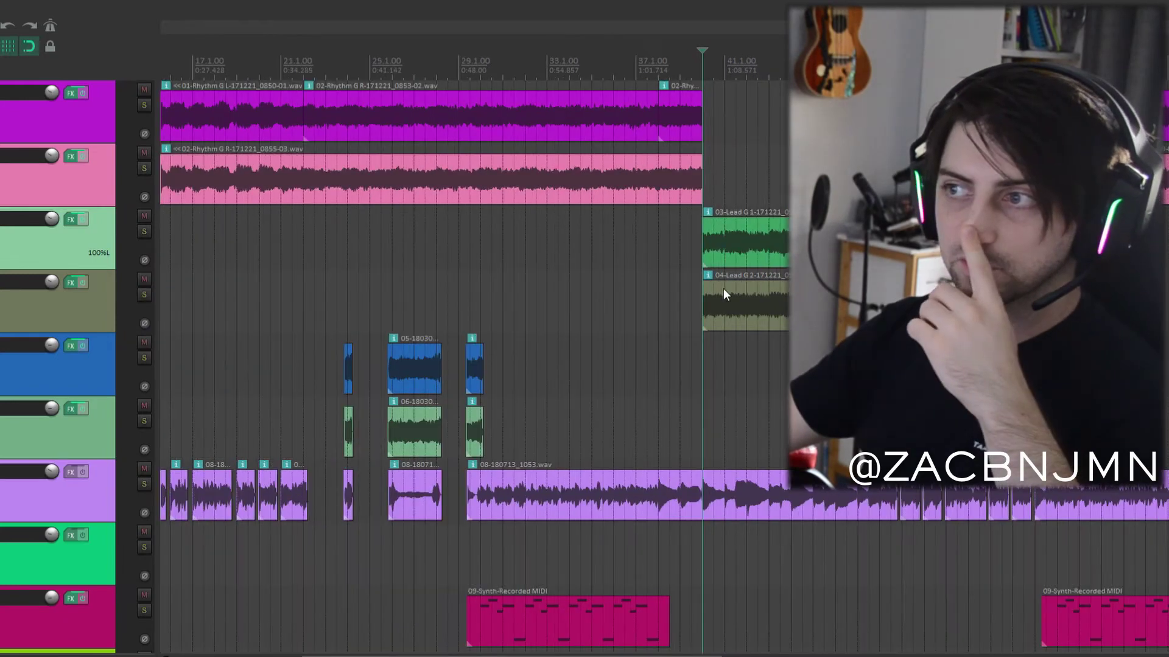
scroll(724, 289, "up", 1)
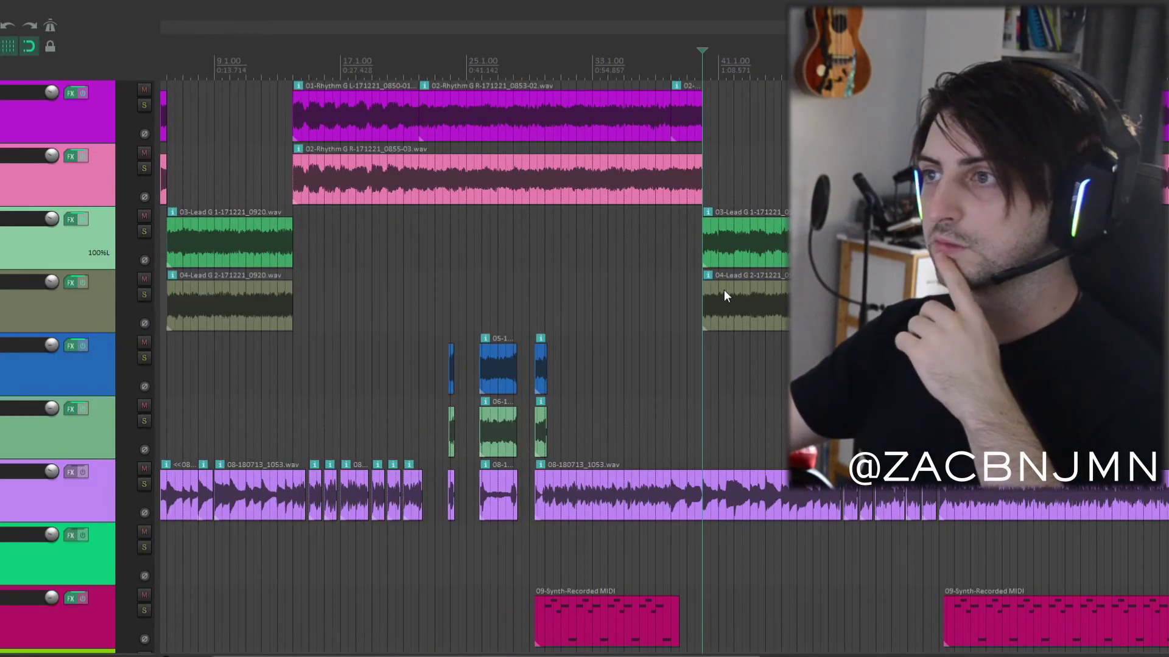
scroll(724, 290, "down", 3)
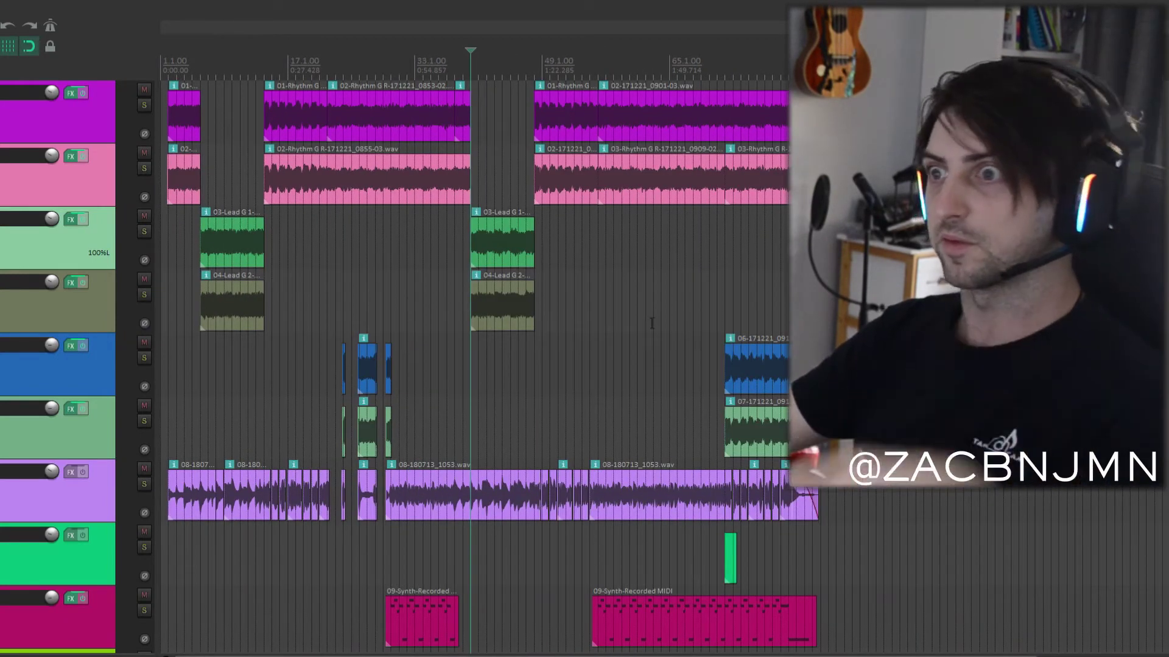
left_click(524, 347)
scroll(527, 348, "up", 2)
scroll(528, 348, "up", 2)
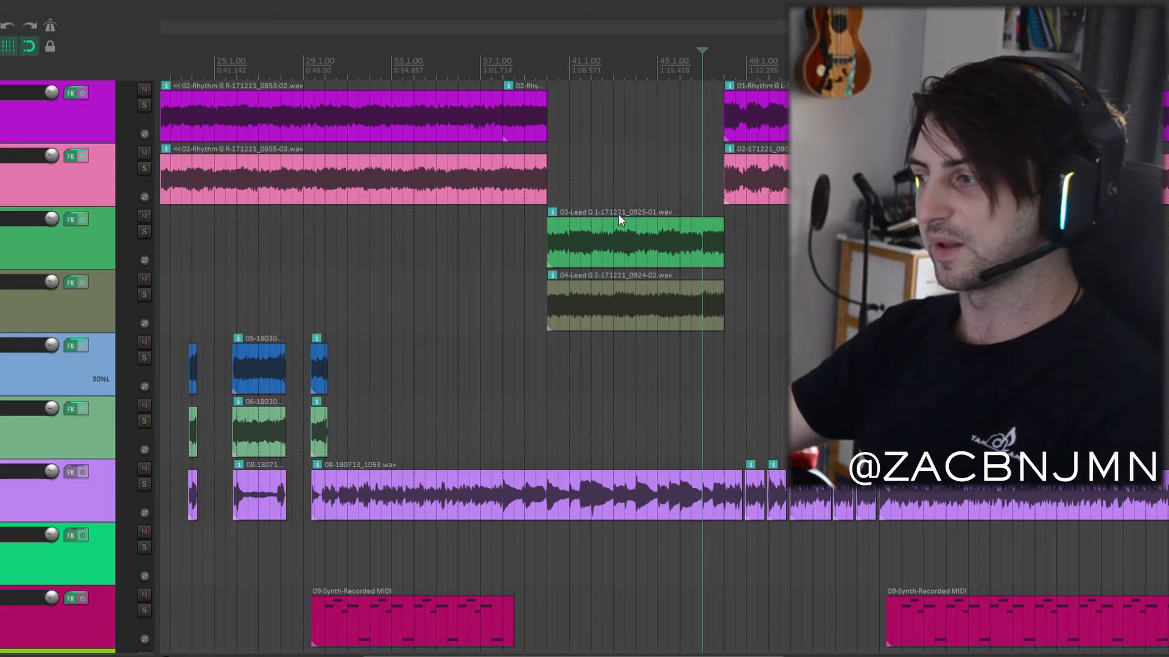
scroll(619, 214, "down", 2)
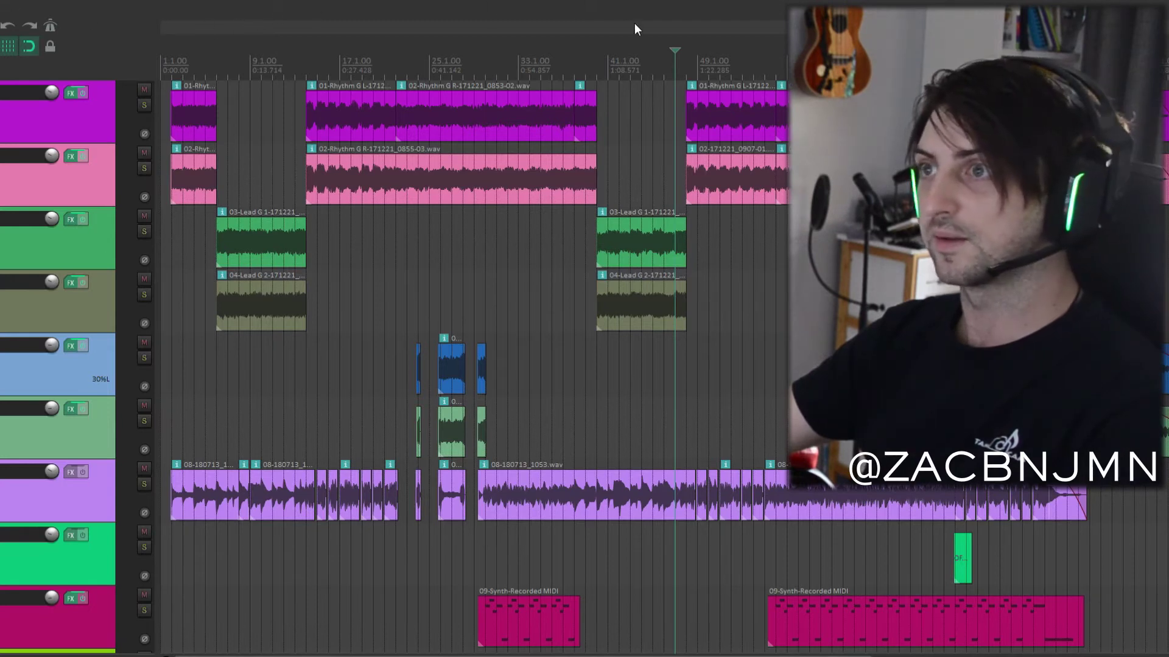
left_click(669, 130)
left_click(675, 146)
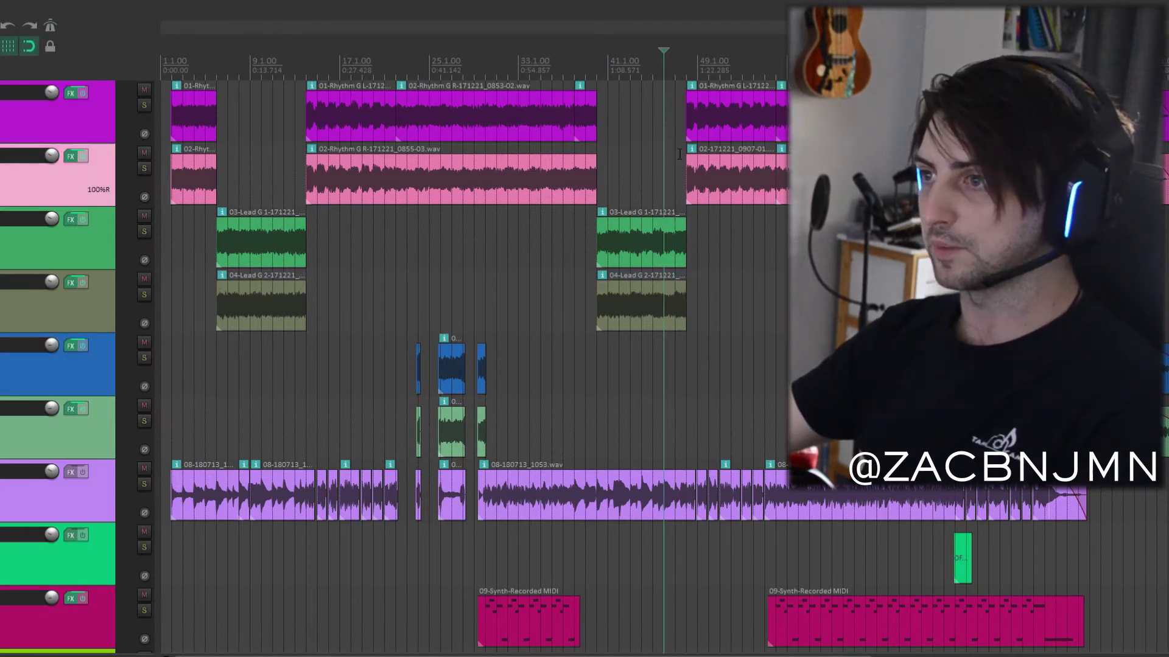
key("space")
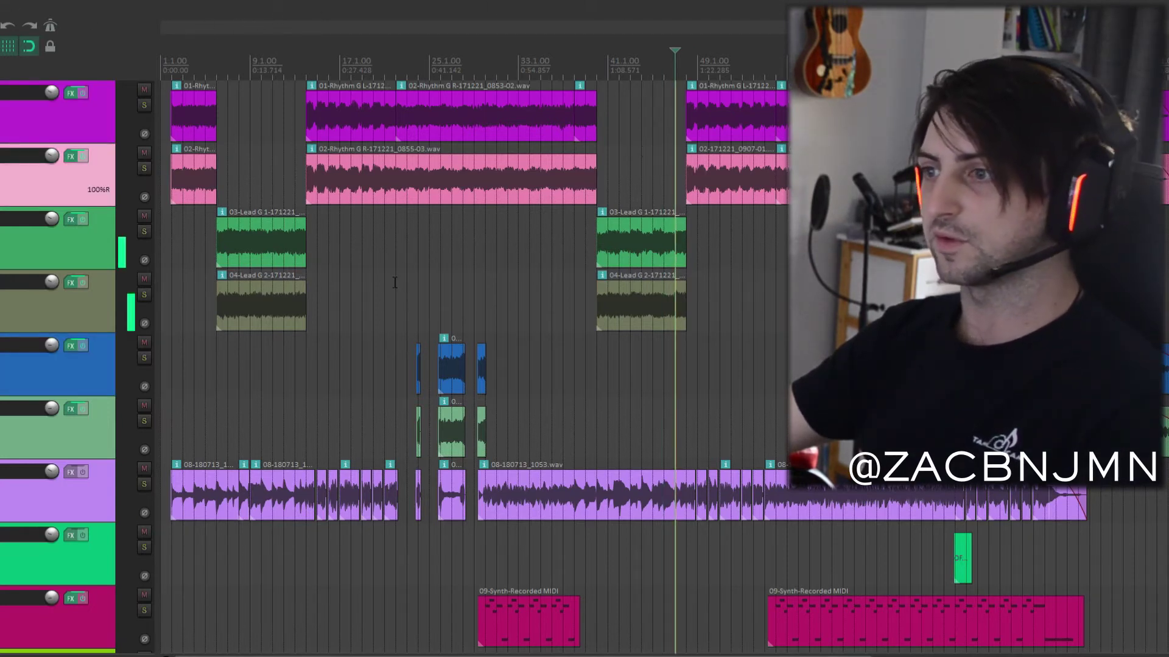
scroll(643, 400, "up", 5)
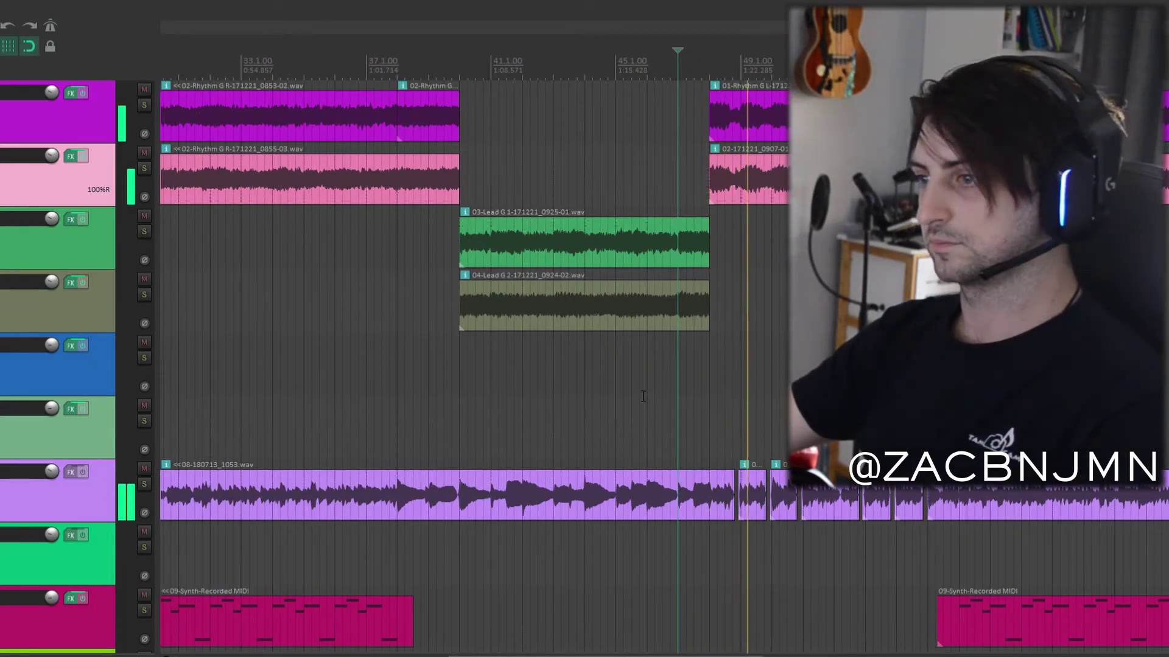
scroll(644, 393, "down", 2)
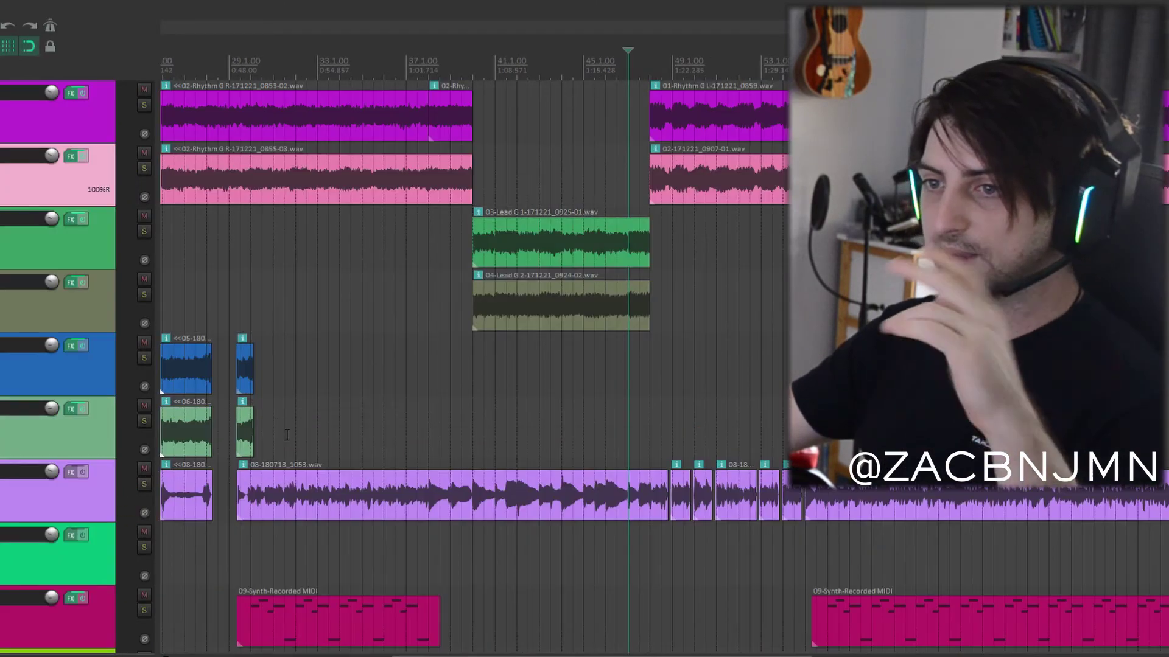
scroll(283, 431, "down", 5)
scroll(495, 425, "up", 5)
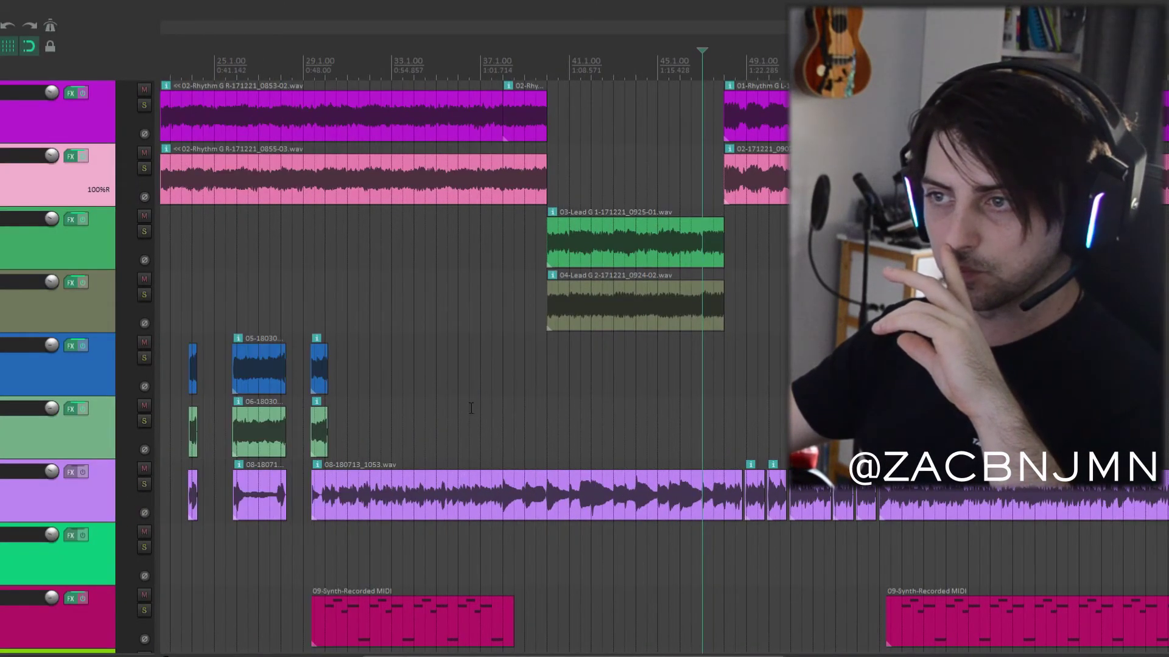
left_click(204, 296)
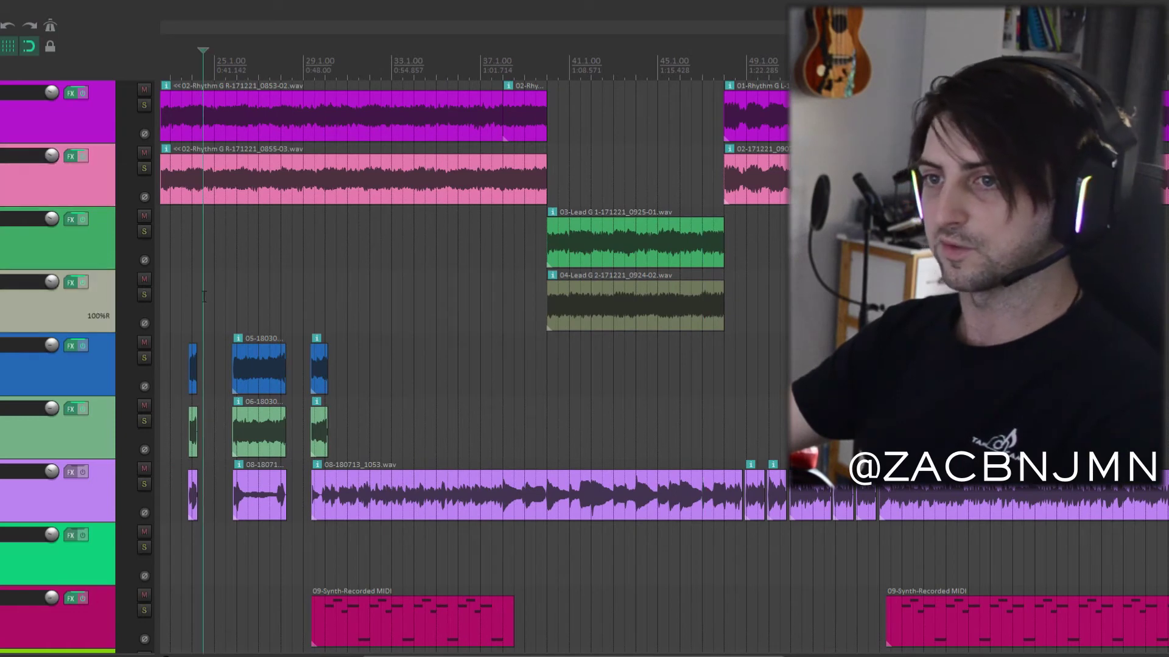
key("space")
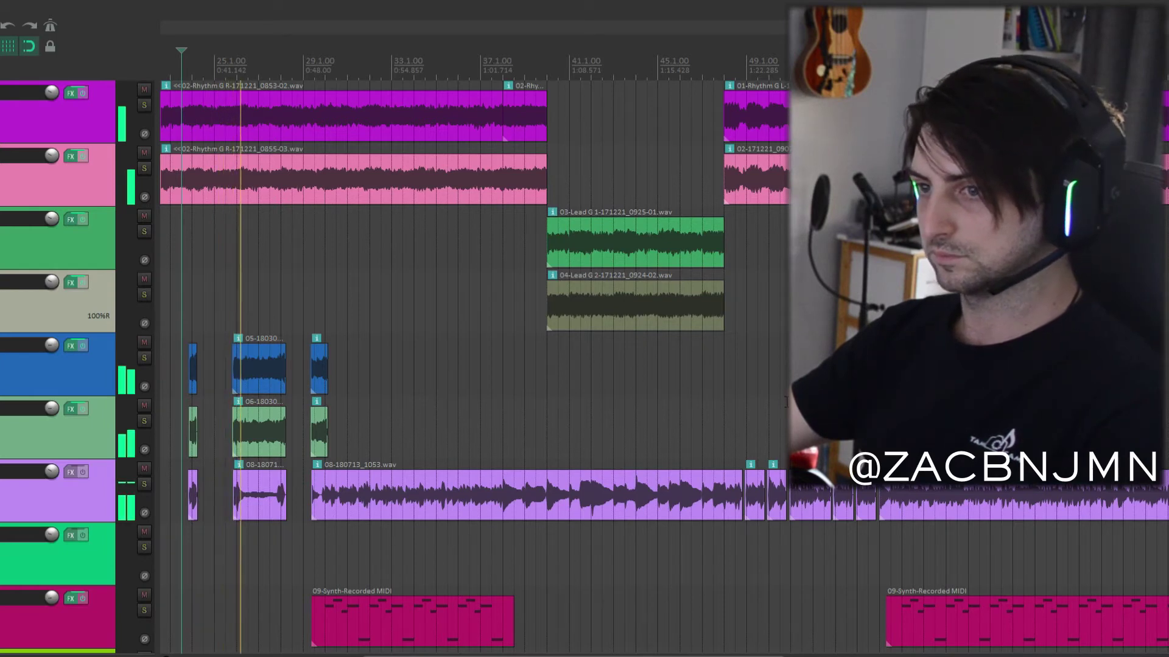
key("space")
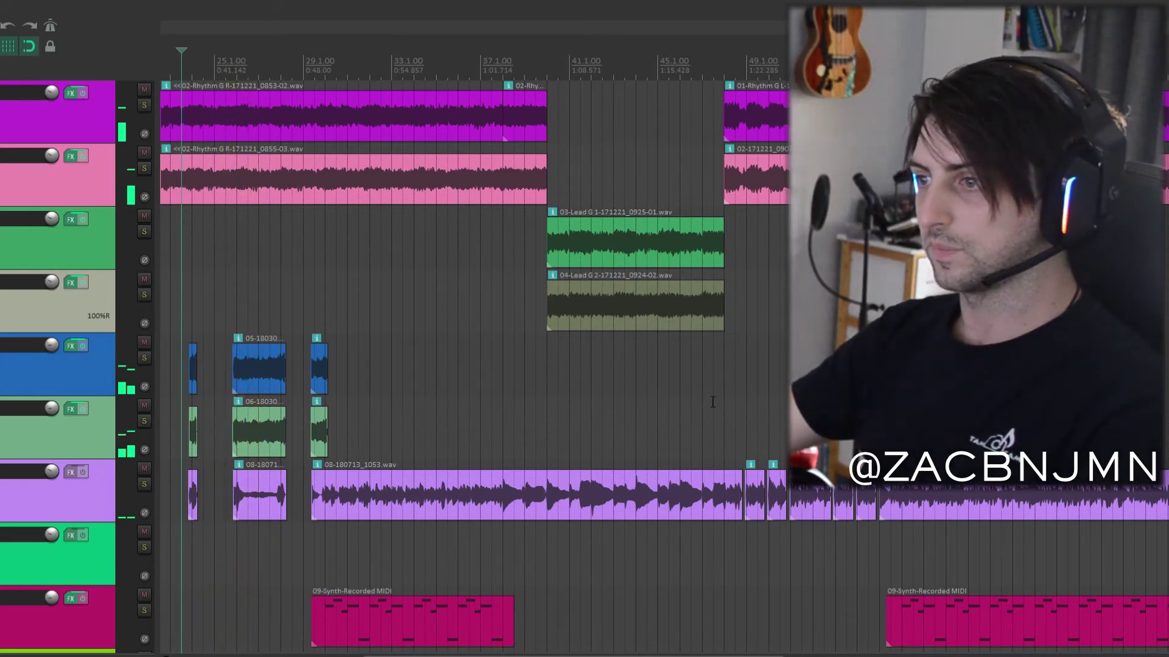
left_click(712, 402)
Step: Restart full-mix playback while scrolling through the arrangement
scroll(59, 474, "down", 4)
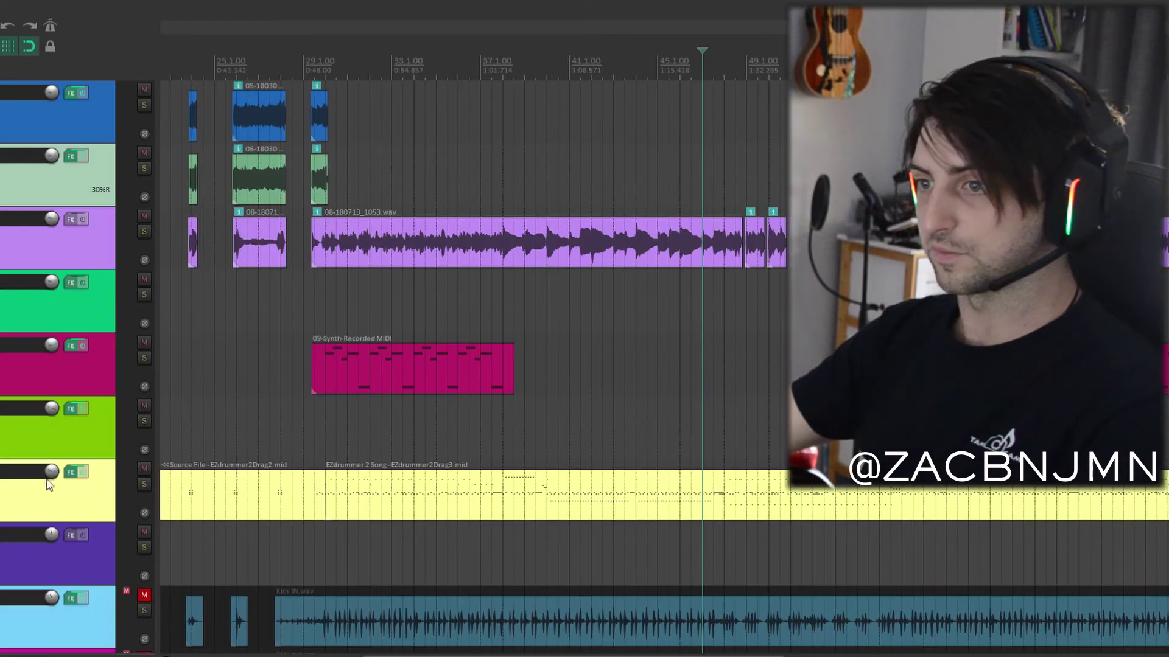
scroll(60, 474, "up", 3)
key("space")
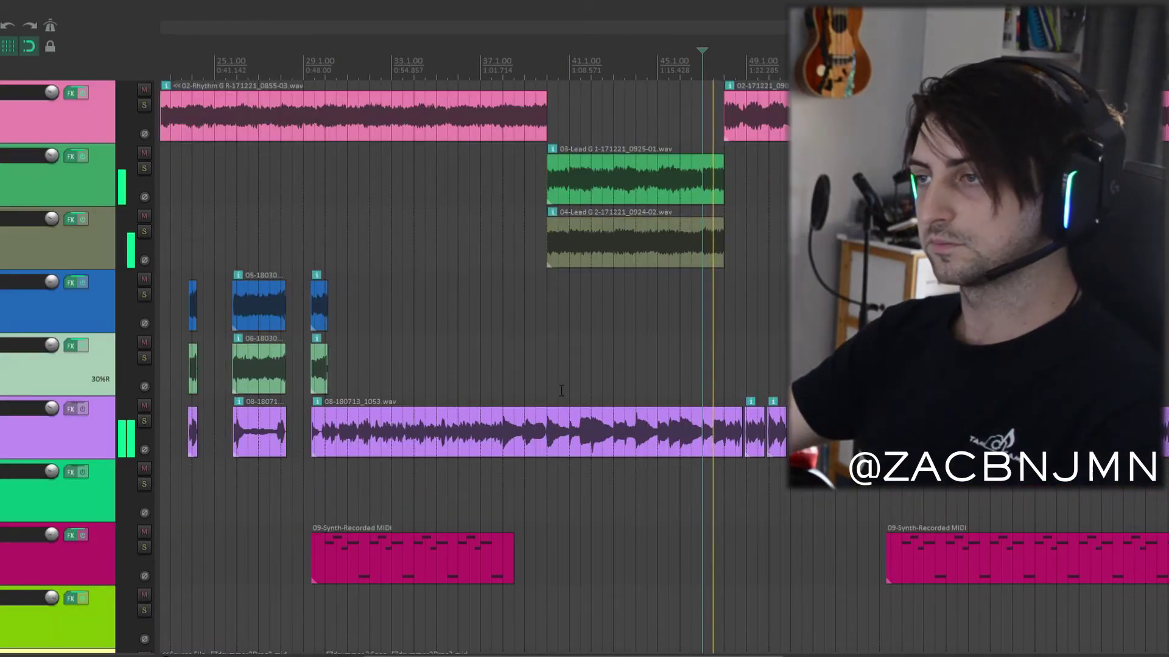
scroll(33, 389, "down", 4)
scroll(36, 388, "up", 2)
scroll(38, 382, "up", 3)
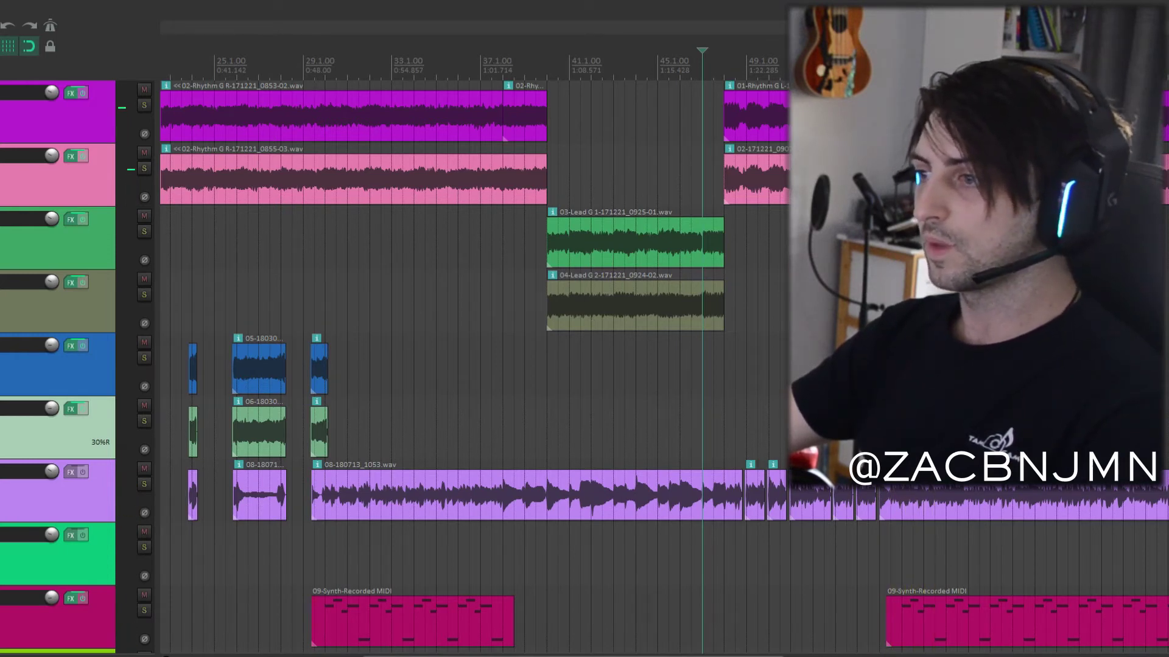
scroll(572, 392, "up", 2)
scroll(572, 393, "right", 5)
scroll(572, 393, "left", 1)
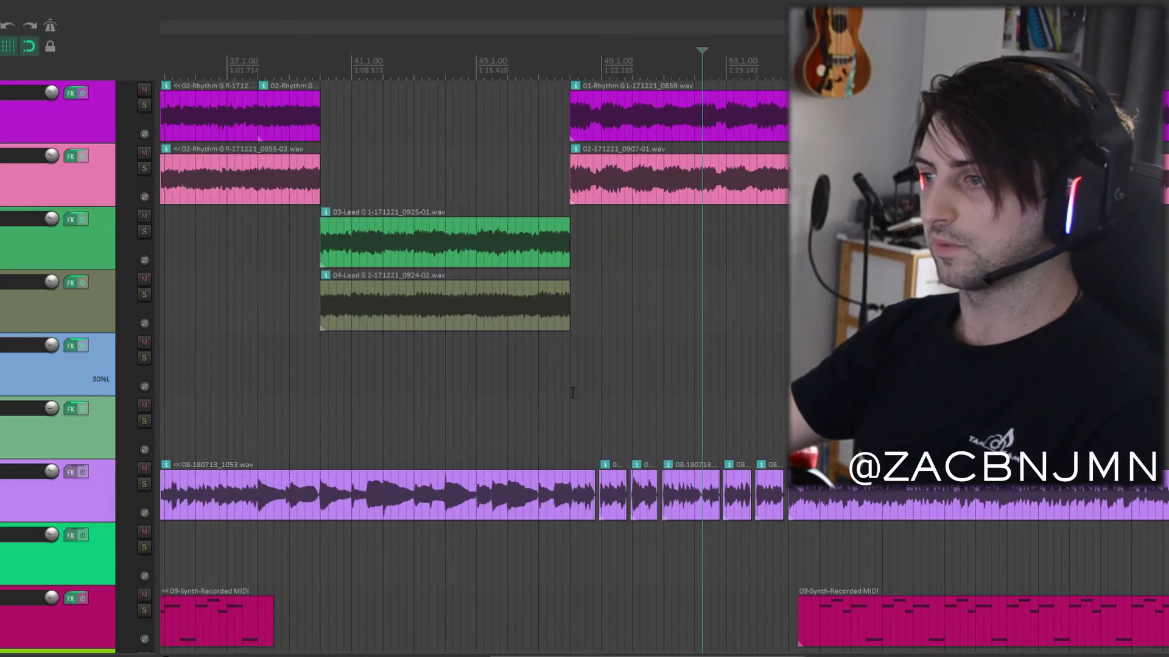
scroll(136, 438, "down", 2)
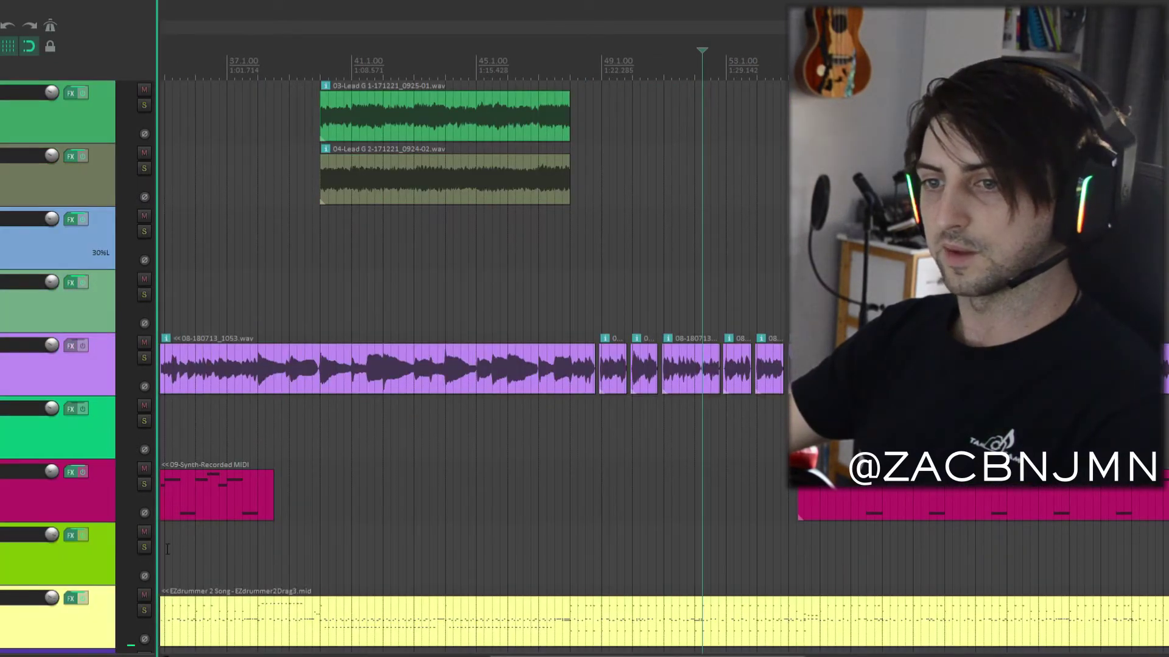
Step: Play the soloed EZdrummer MIDI drum track from bar 49
left_click(624, 280)
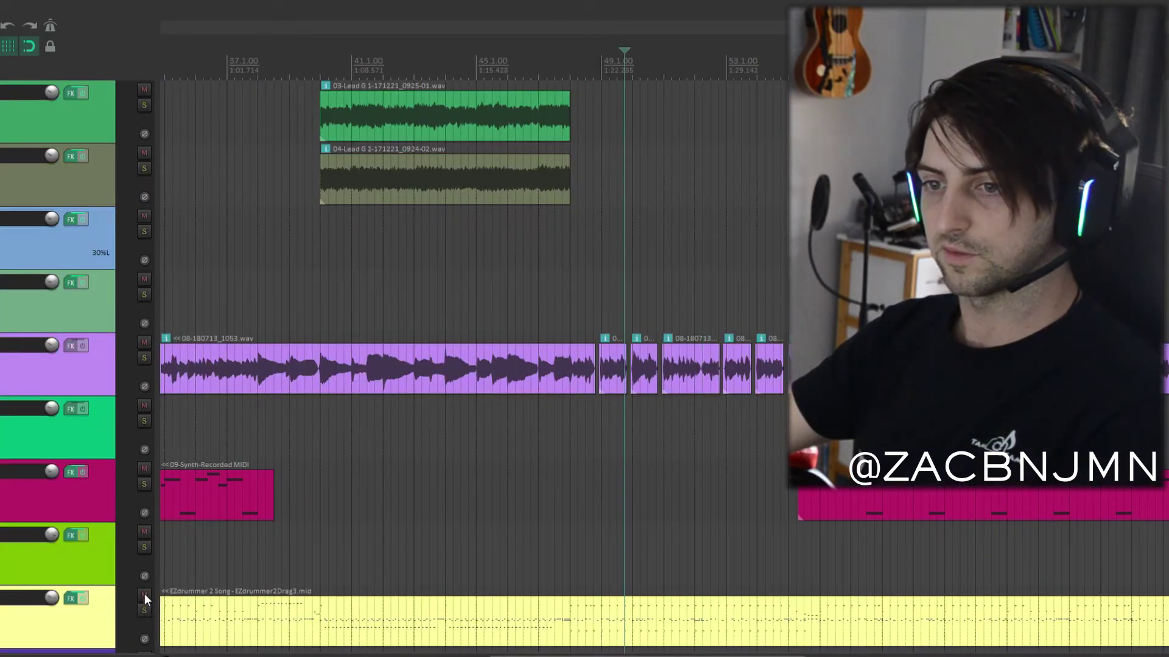
left_click(144, 610)
key("space")
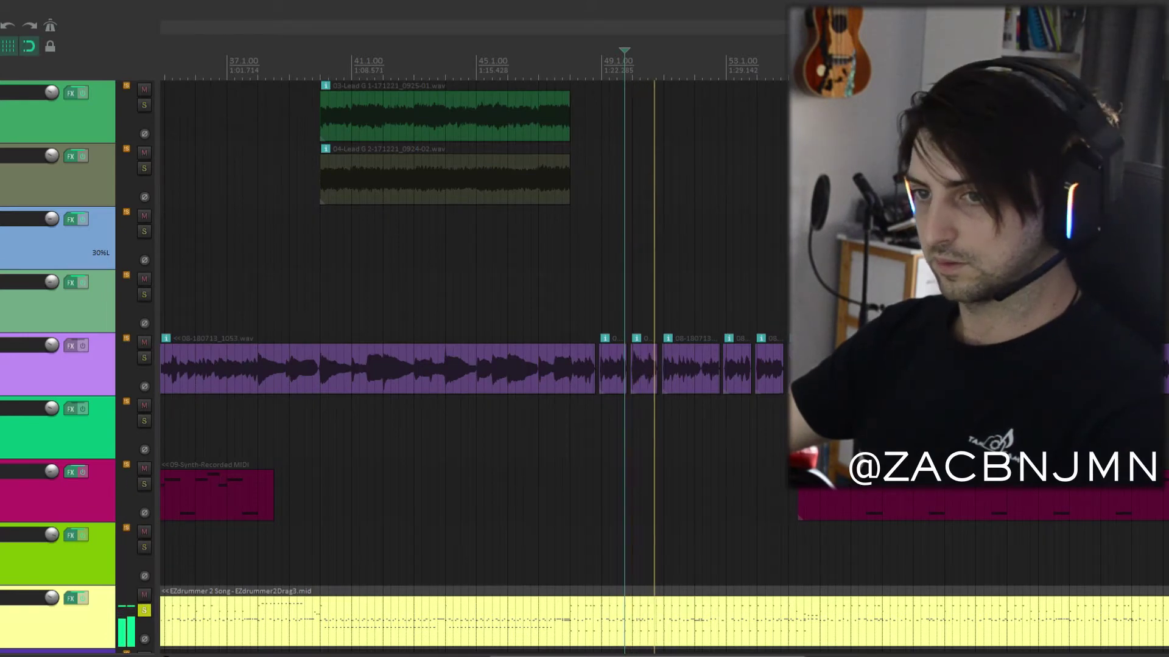
scroll(42, 402, "up", 2)
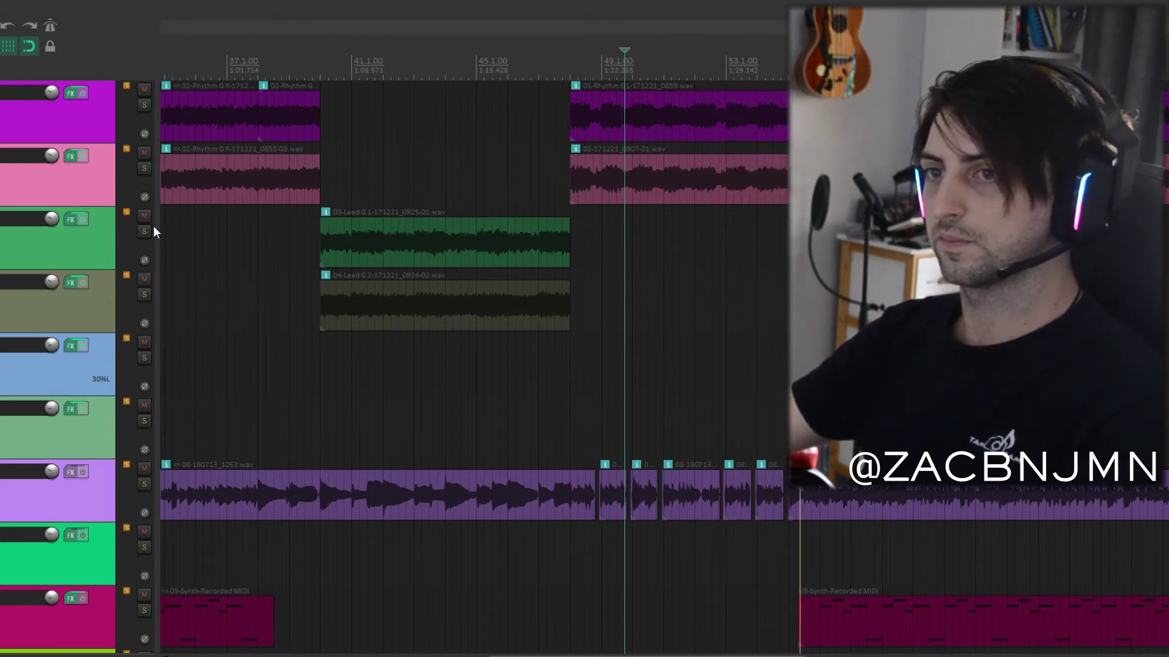
Step: Add both rhythm guitars to the solo, then unsolo them and zoom out
left_click(145, 167)
left_click(144, 102)
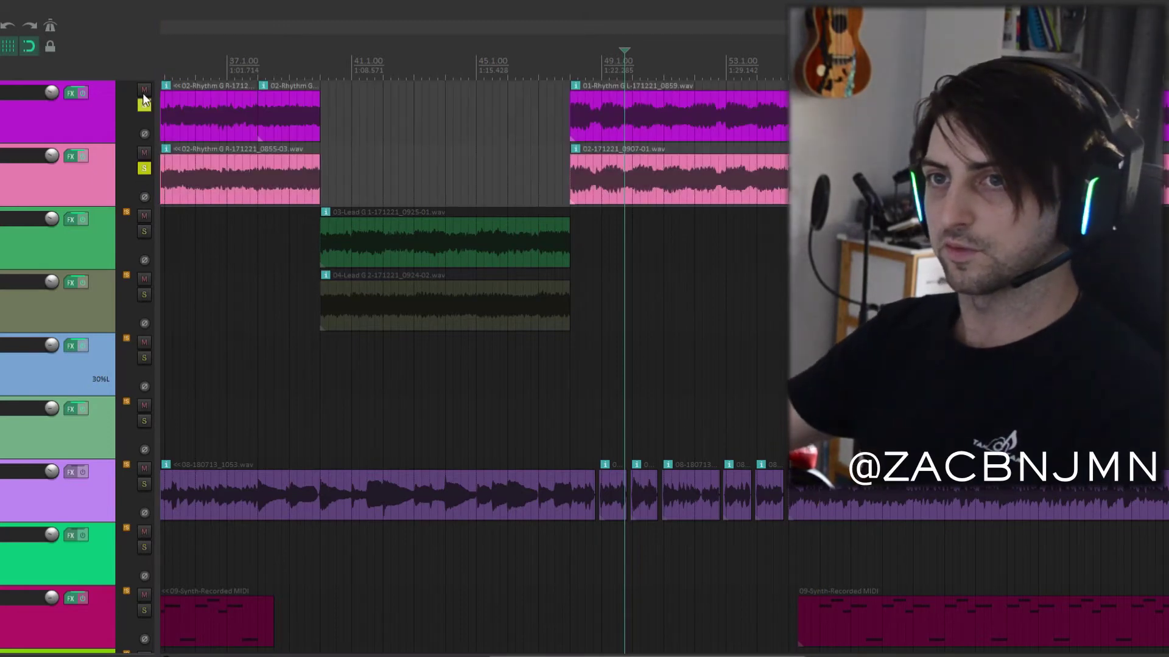
scroll(146, 204, "down", 1)
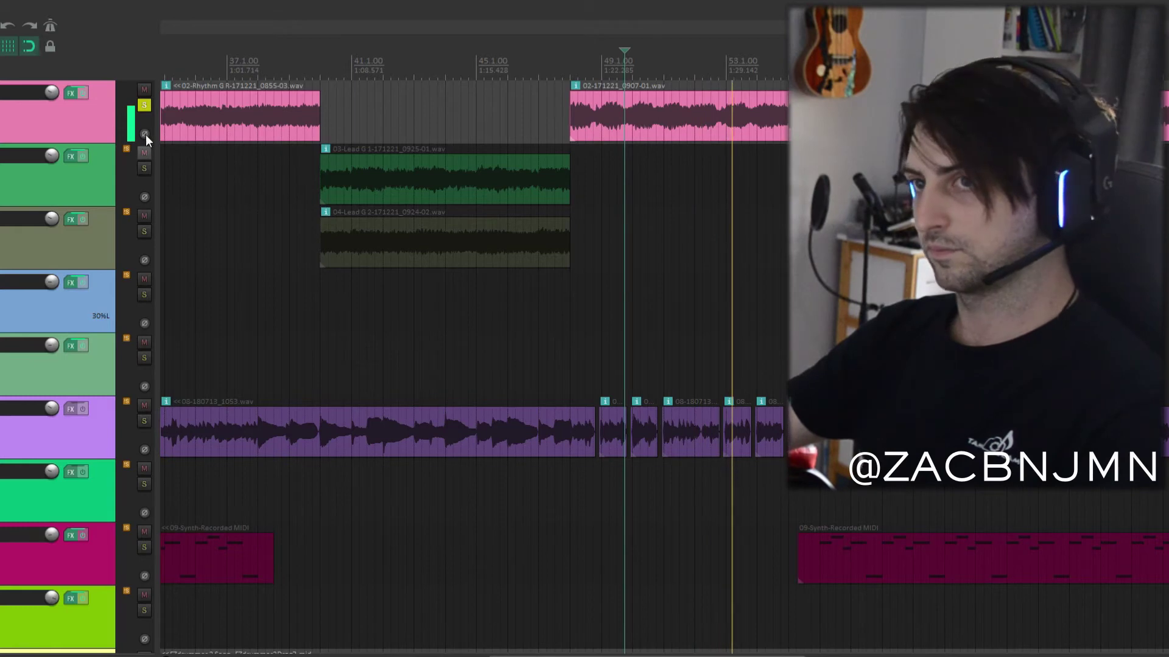
scroll(145, 153, "up", 1)
left_click(144, 151)
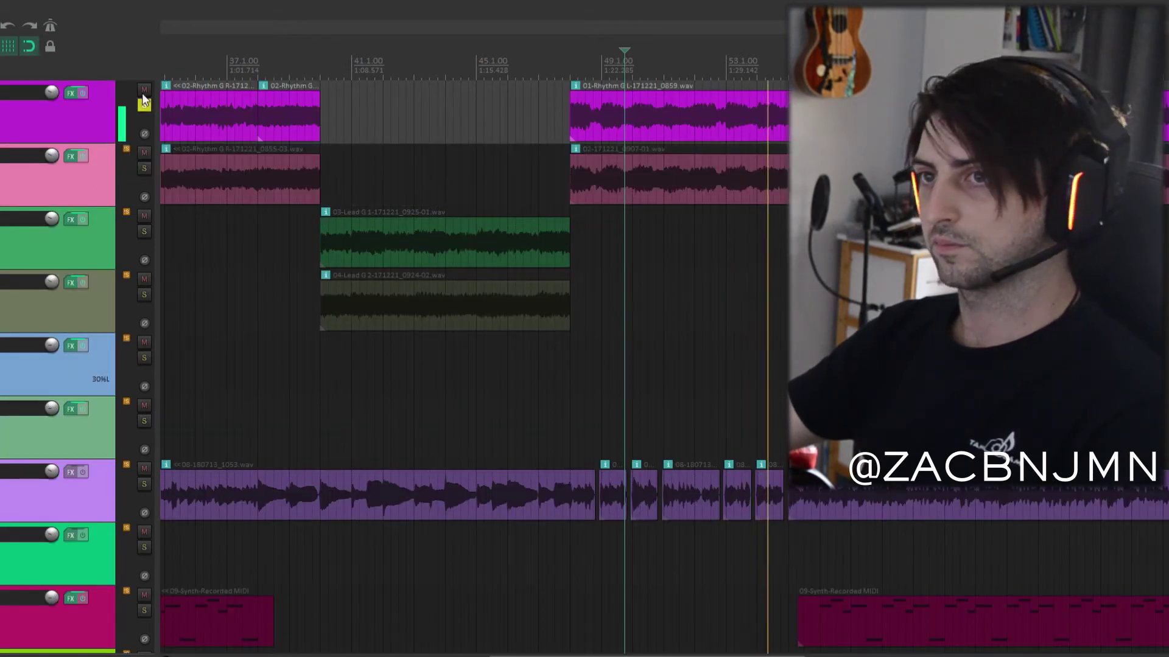
scroll(35, 262, "down", 1)
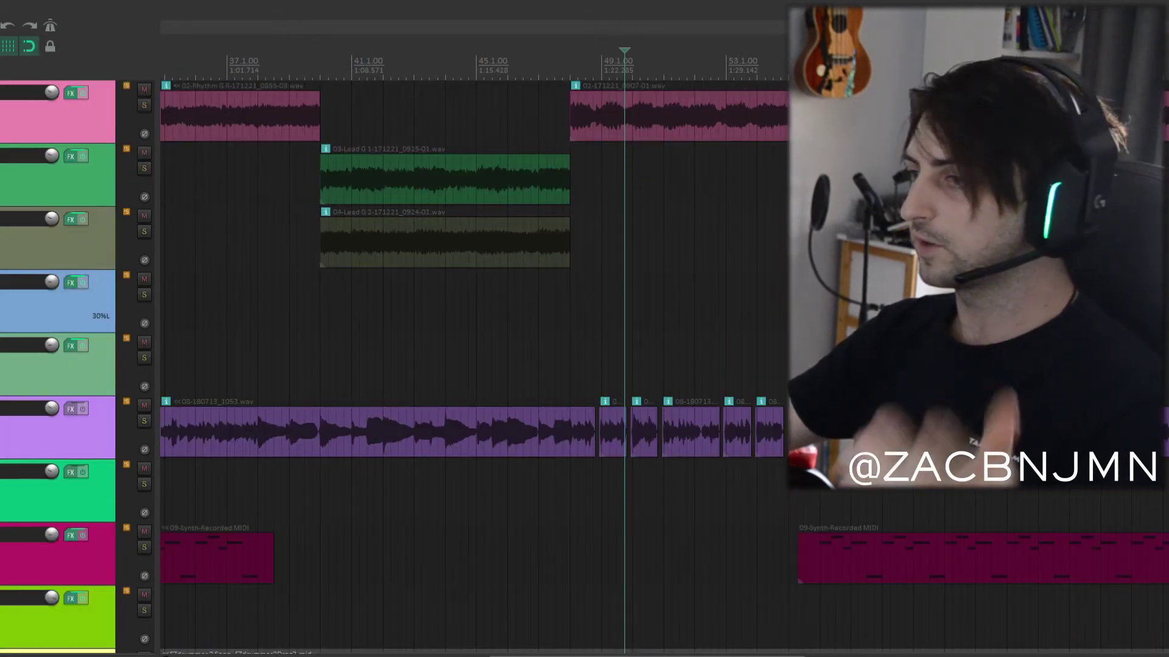
scroll(524, 365, "down", 4)
scroll(604, 374, "down", 2)
scroll(74, 426, "down", 1)
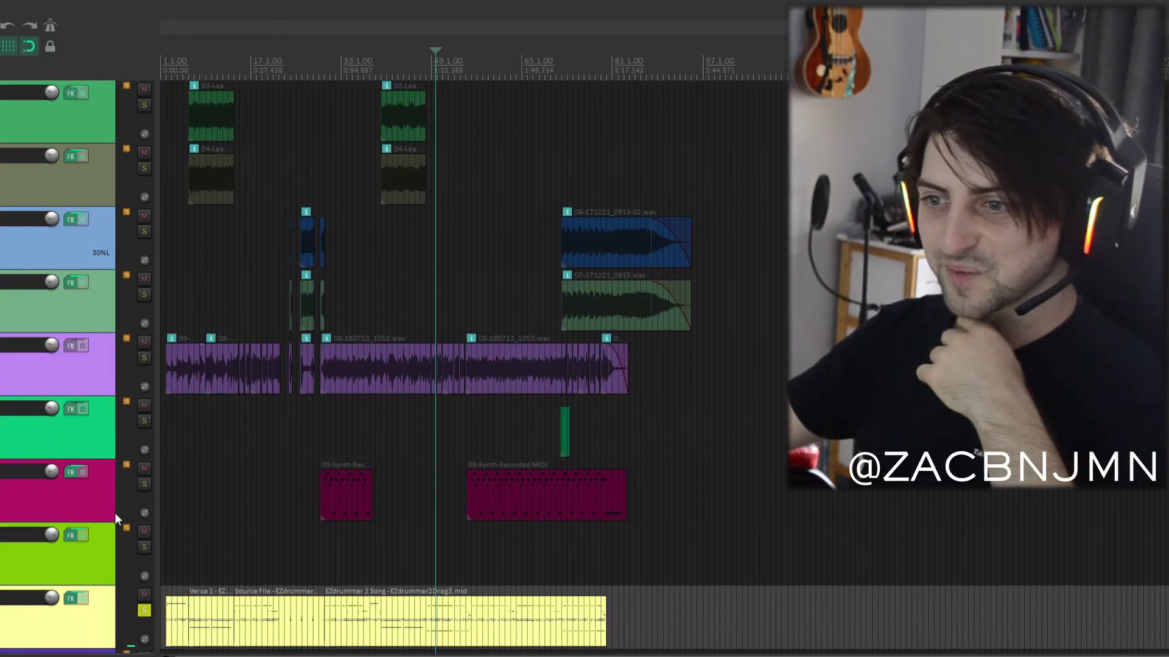
Step: Unsolo the yellow drum track and play the full mix
left_click(144, 610)
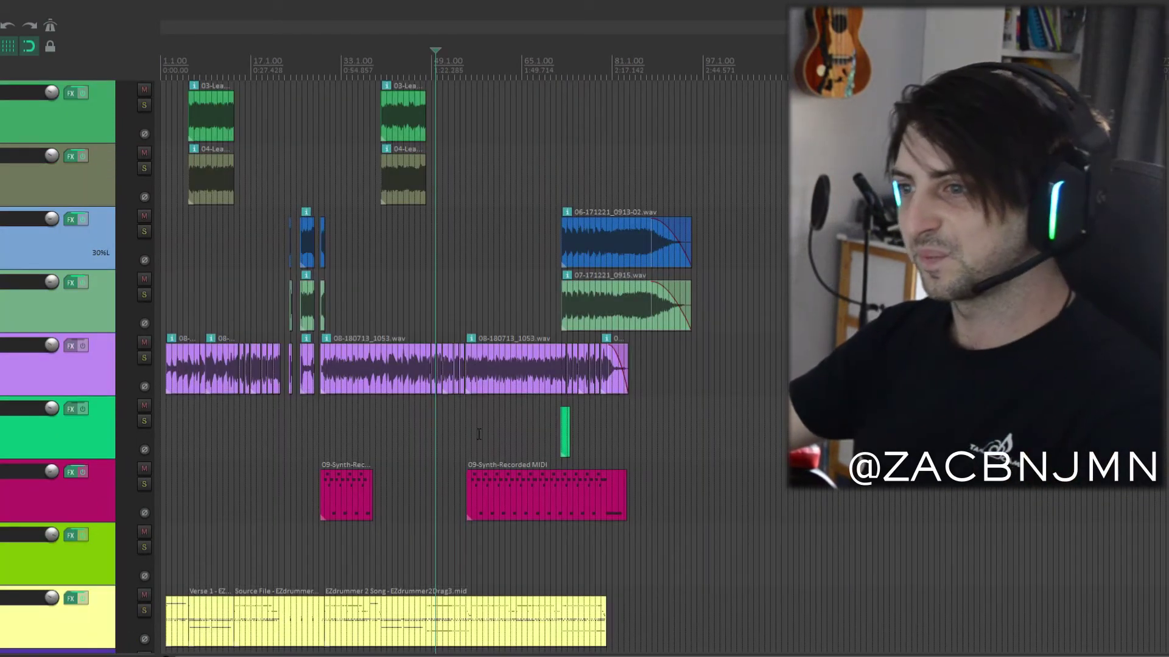
scroll(479, 434, "up", 5)
scroll(475, 437, "down", 5)
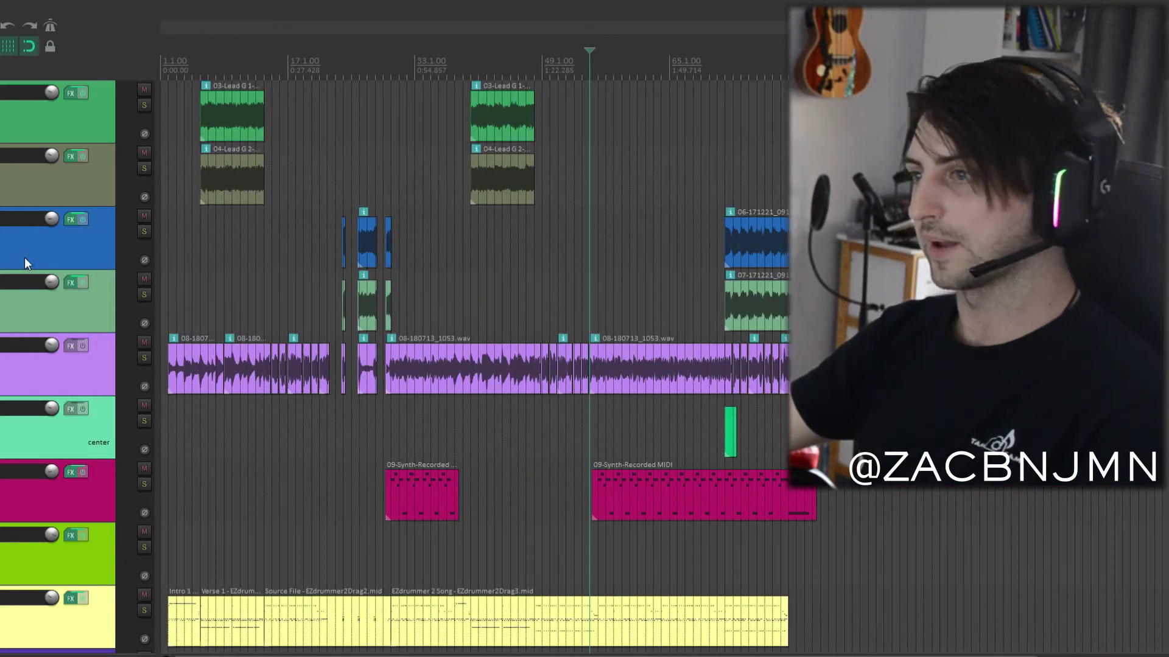
scroll(111, 349, "up", 3)
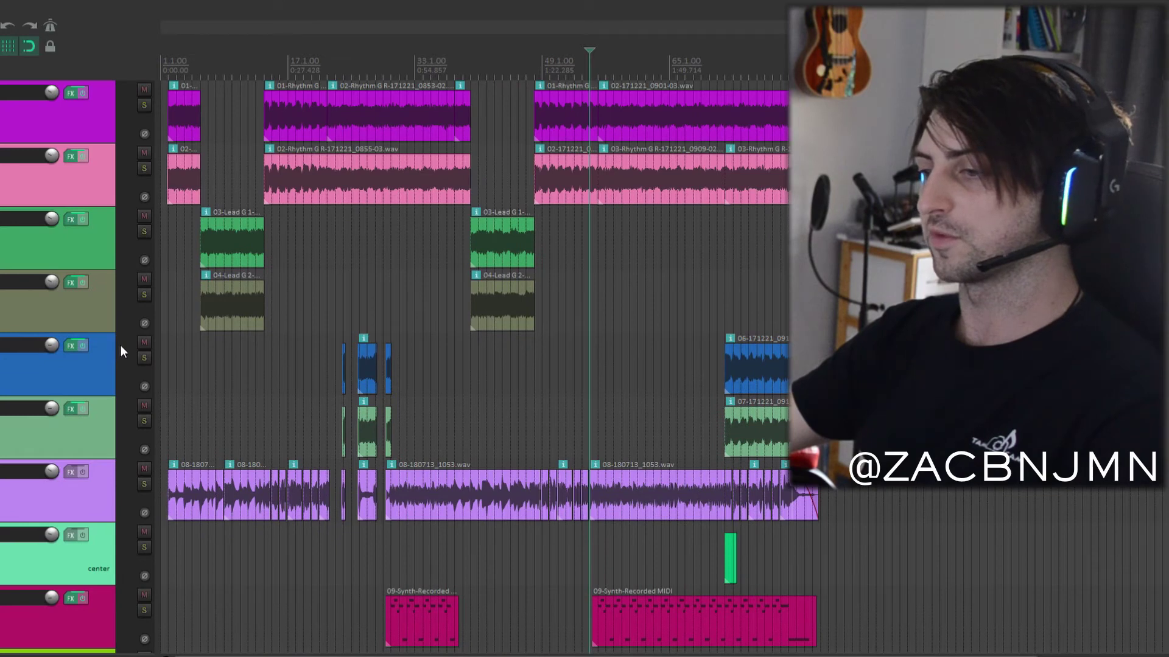
key("space")
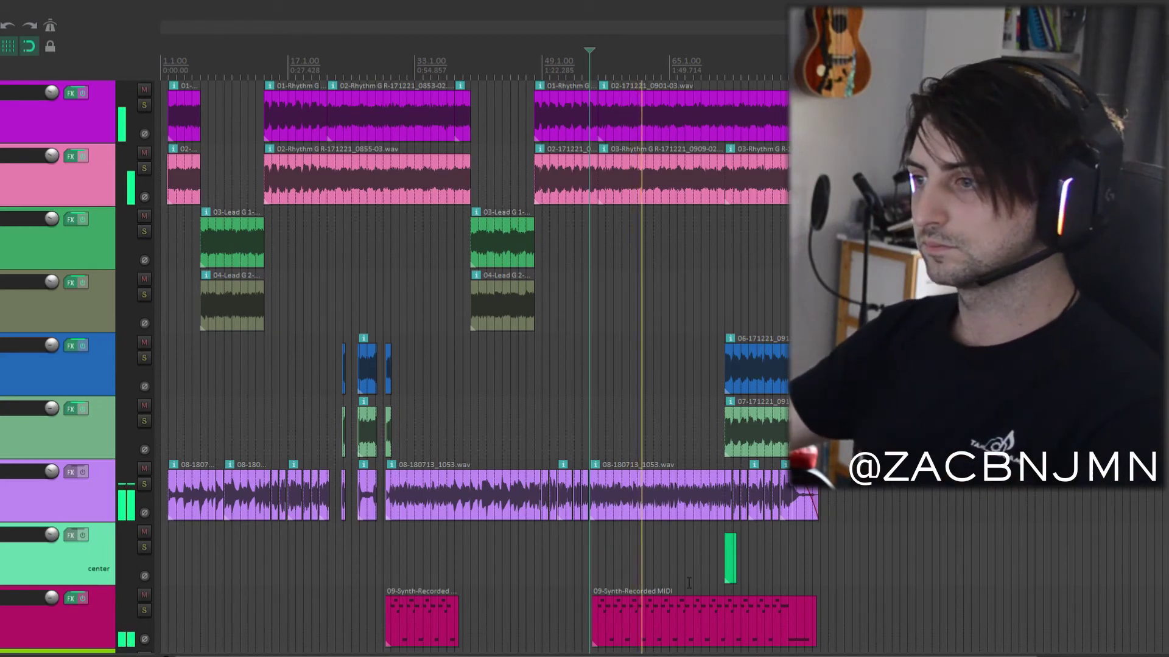
Step: Move the play position near 2:00 and inspect the offline sub1.wav clip
left_click(724, 447)
scroll(724, 448, "up", 5)
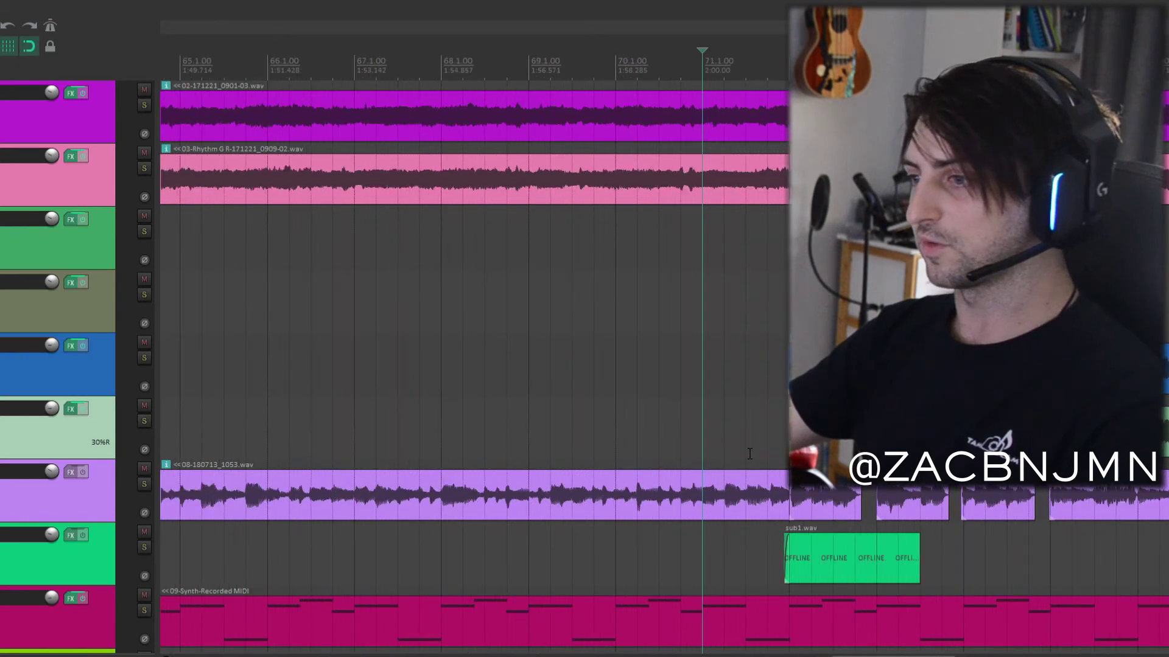
left_click(750, 552)
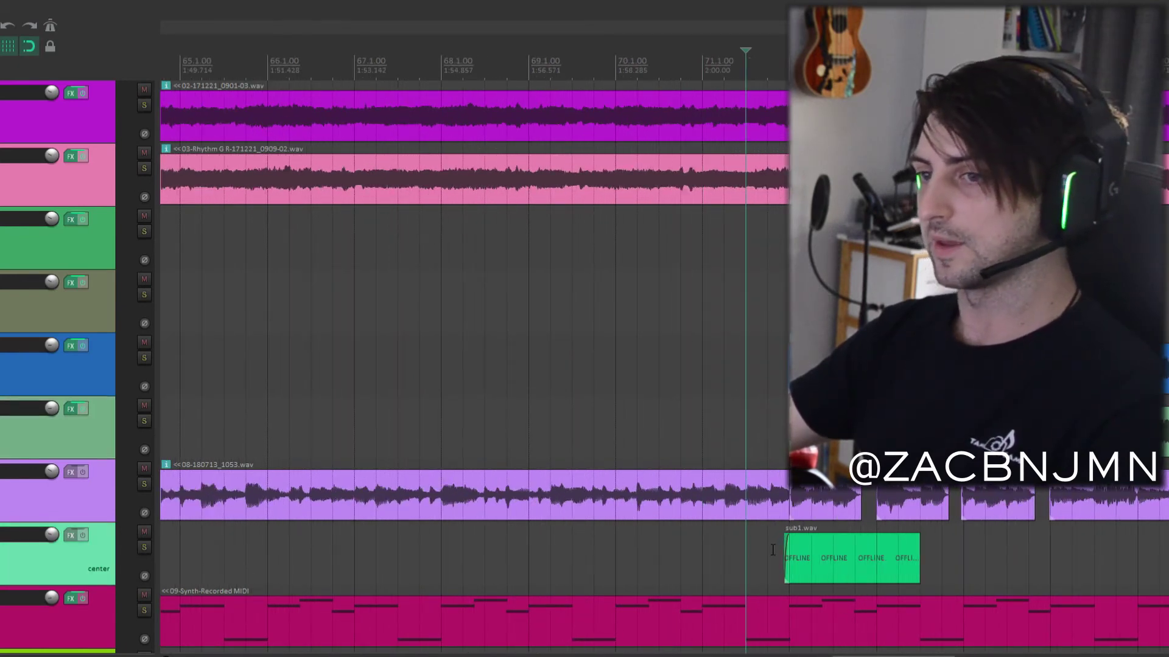
left_click(840, 547)
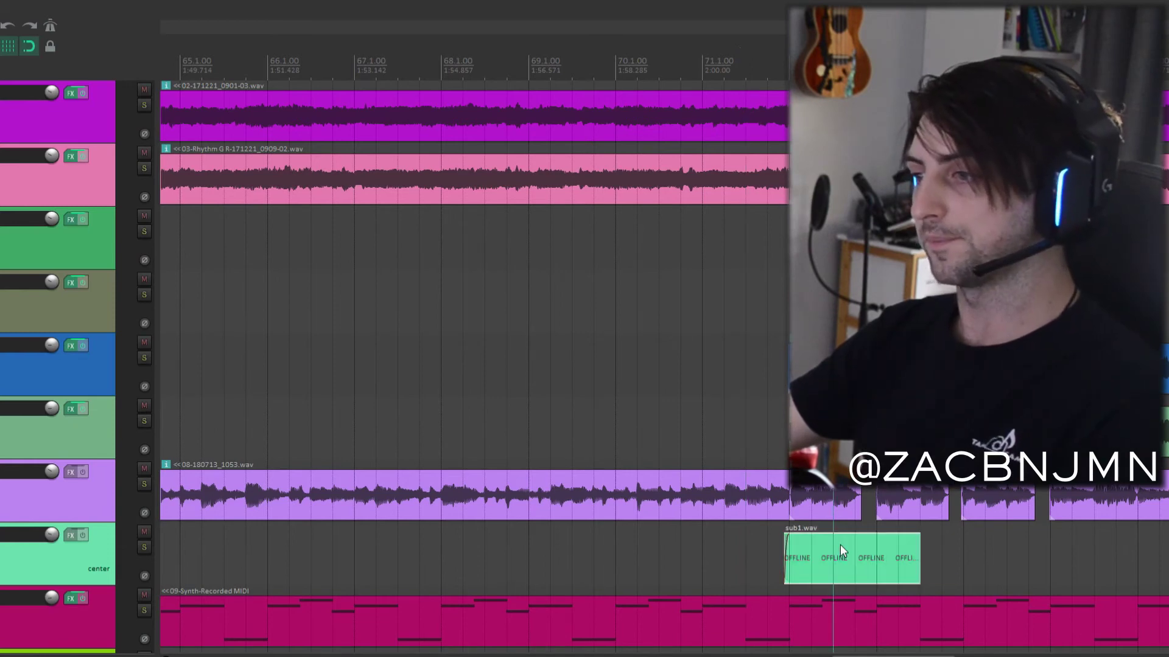
left_click(755, 534)
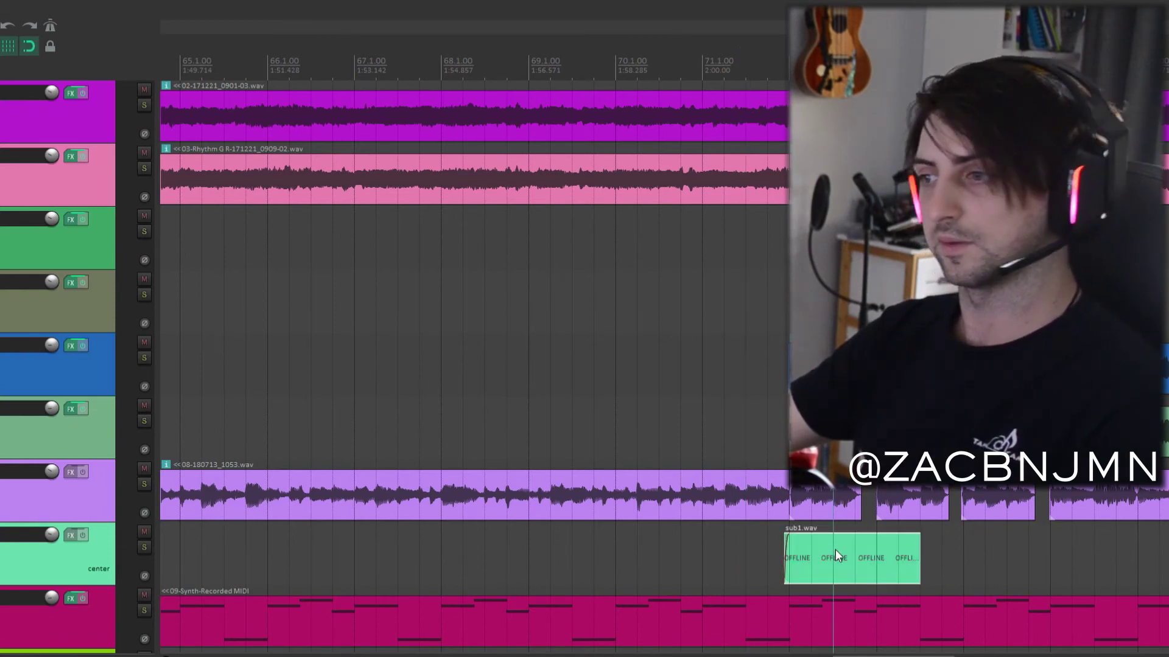
left_click(725, 538)
scroll(736, 535, "down", 4)
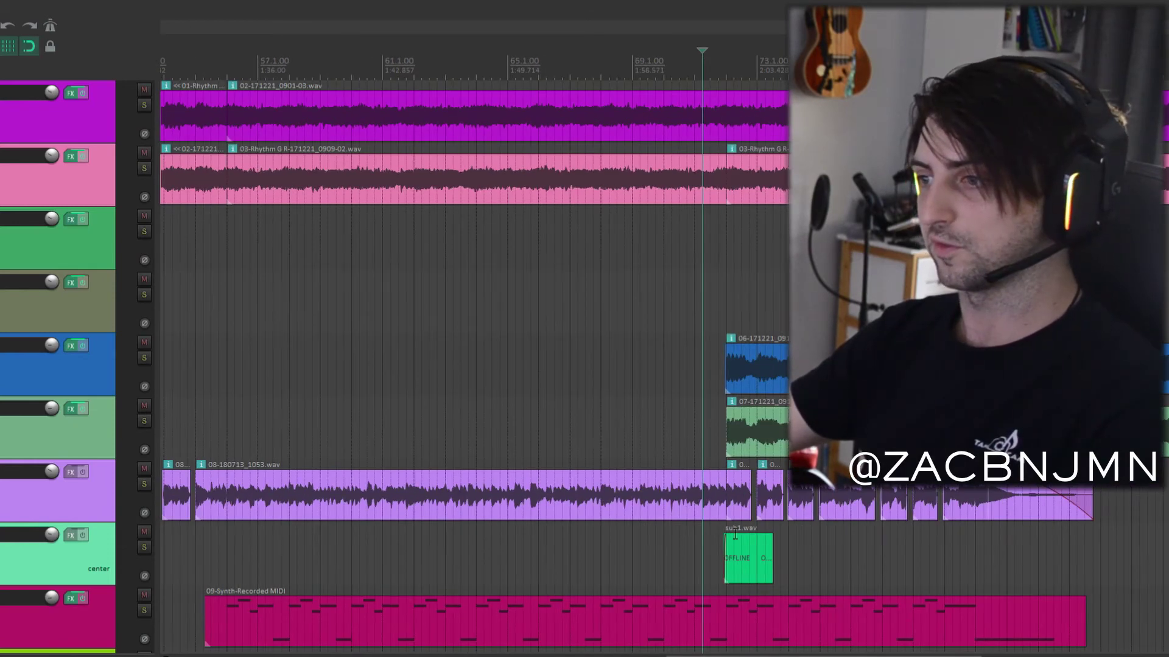
Step: Play the full arrangement from around bar 70, just before sub1.wav
left_click(701, 410)
scroll(447, 404, "down", 5)
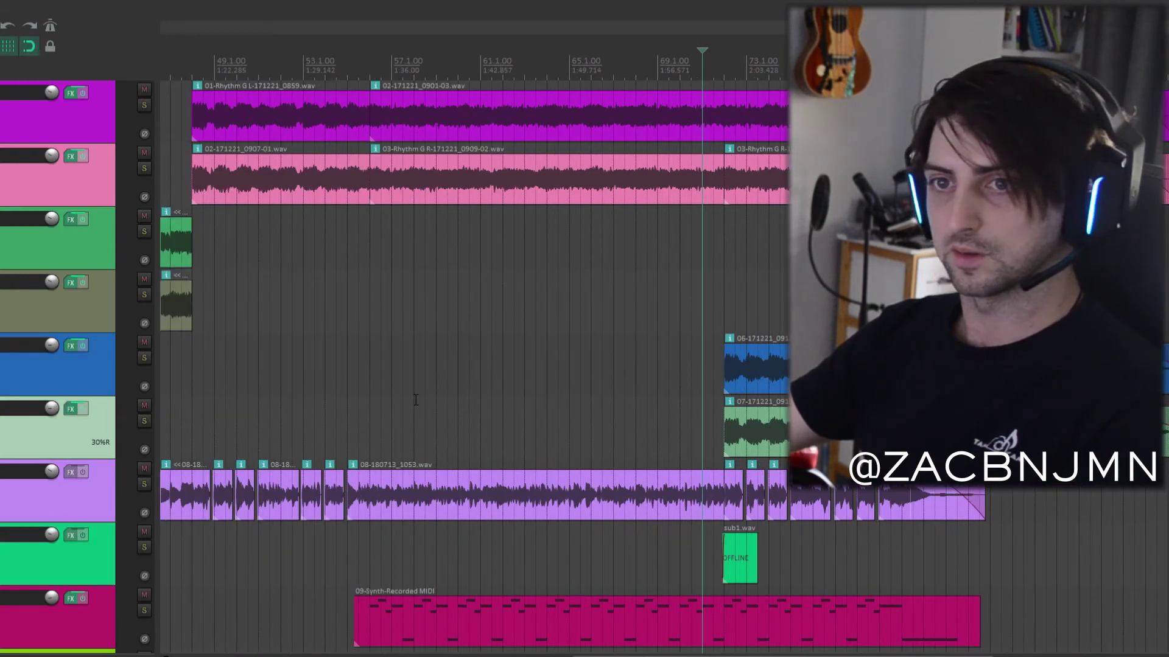
scroll(473, 366, "up", 4)
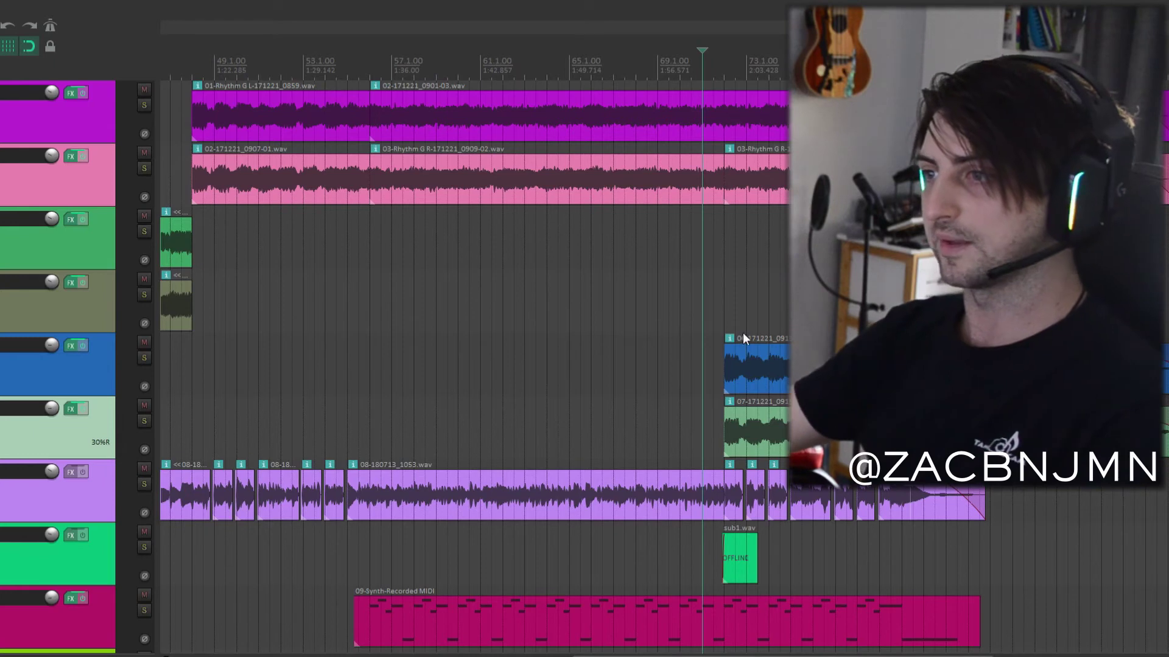
left_click(648, 310)
key("space")
left_click(691, 308)
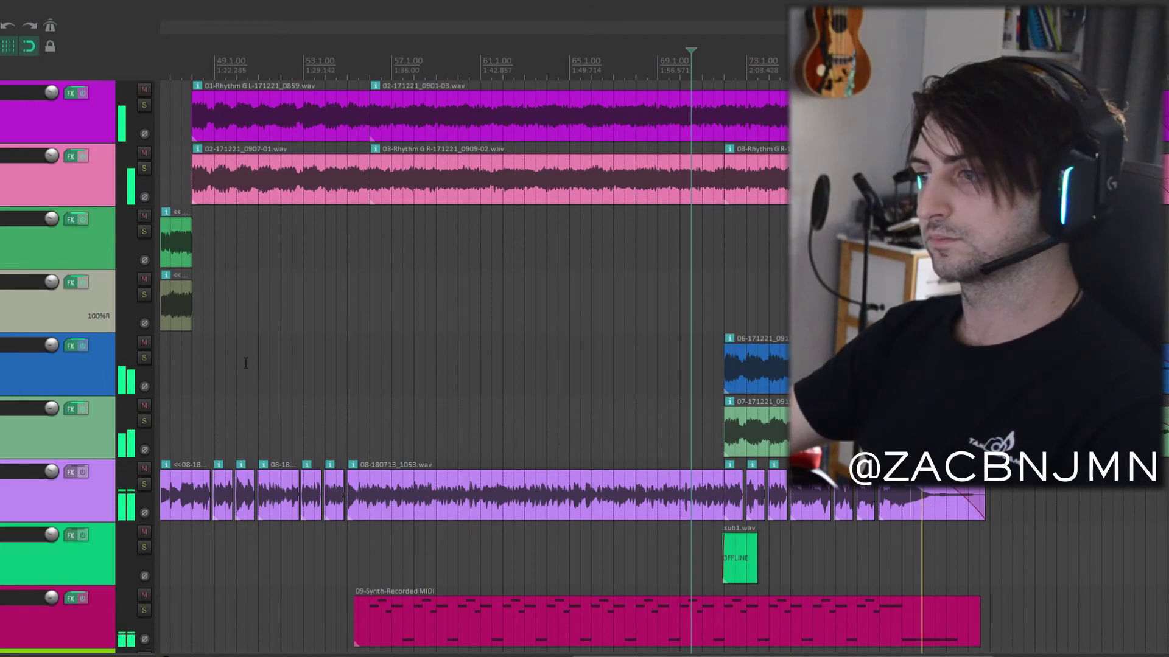
Step: Solo the blue track and pink rhythm guitar together, listen, then stop playback
left_click(145, 345)
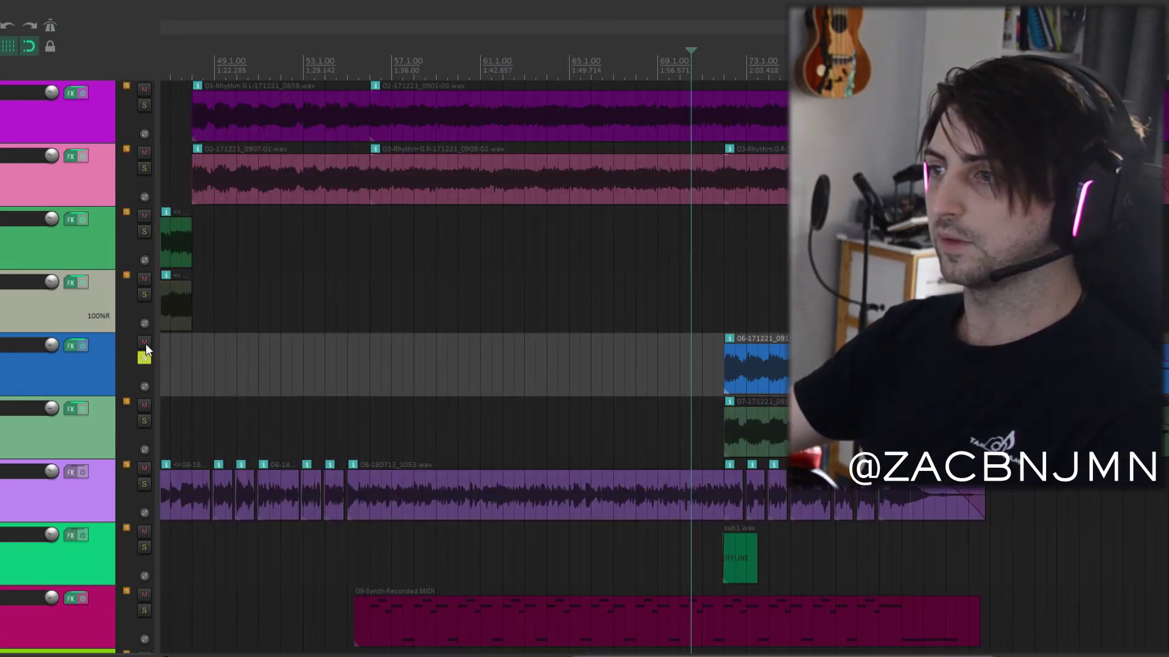
left_click(144, 168)
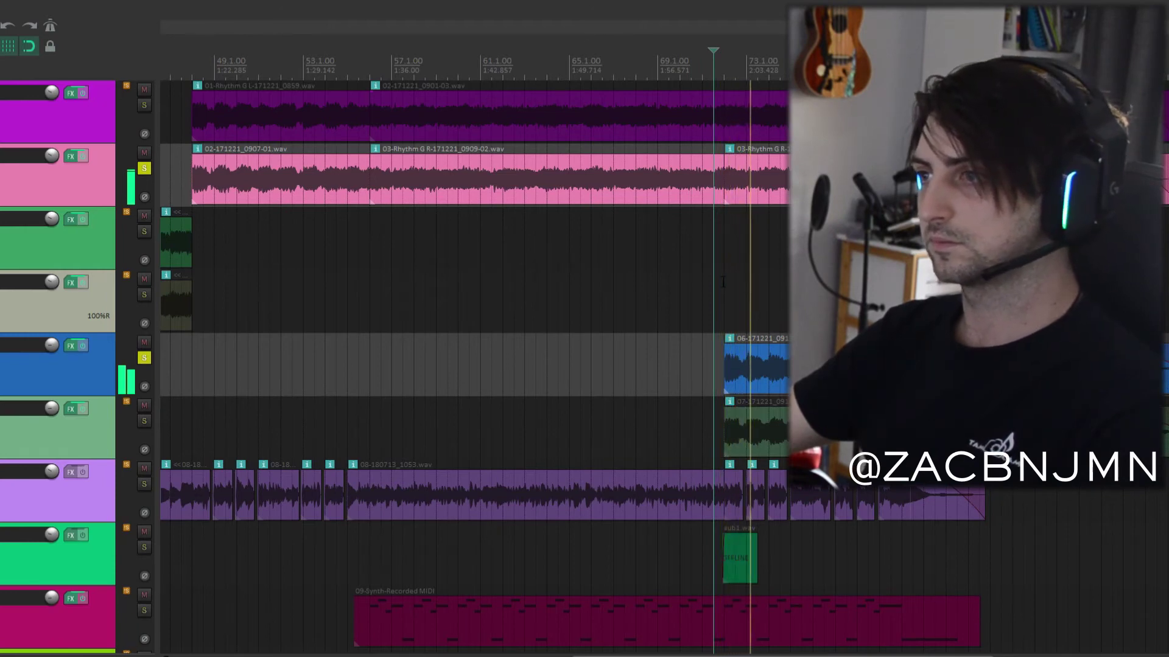
scroll(585, 335, "down", 2)
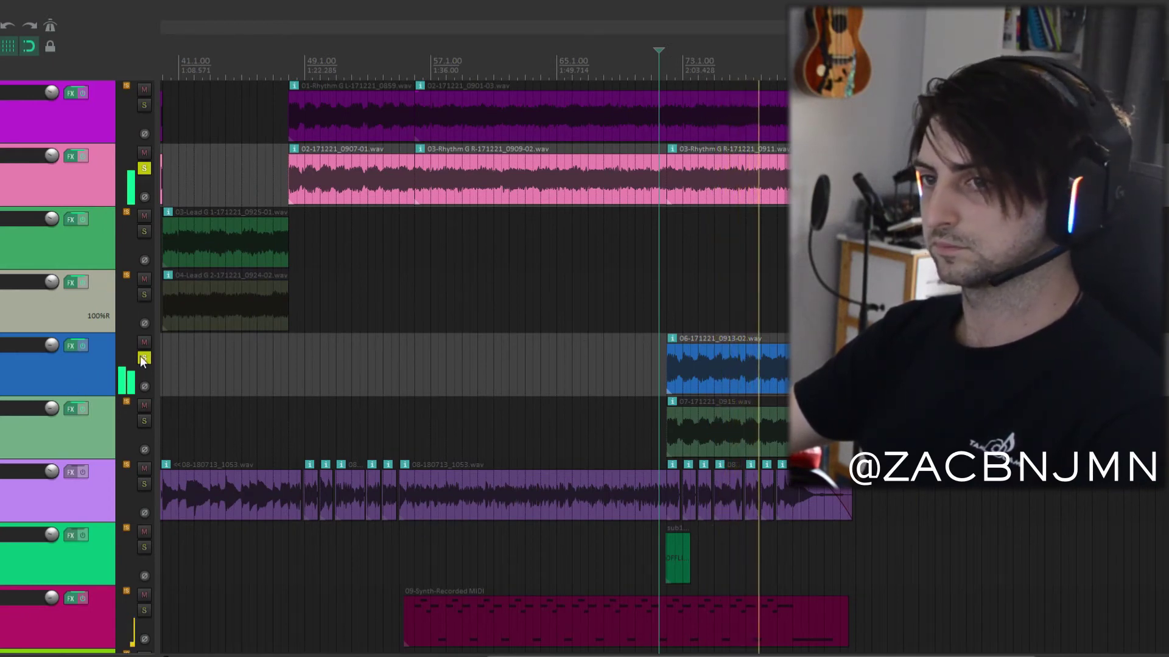
key("space")
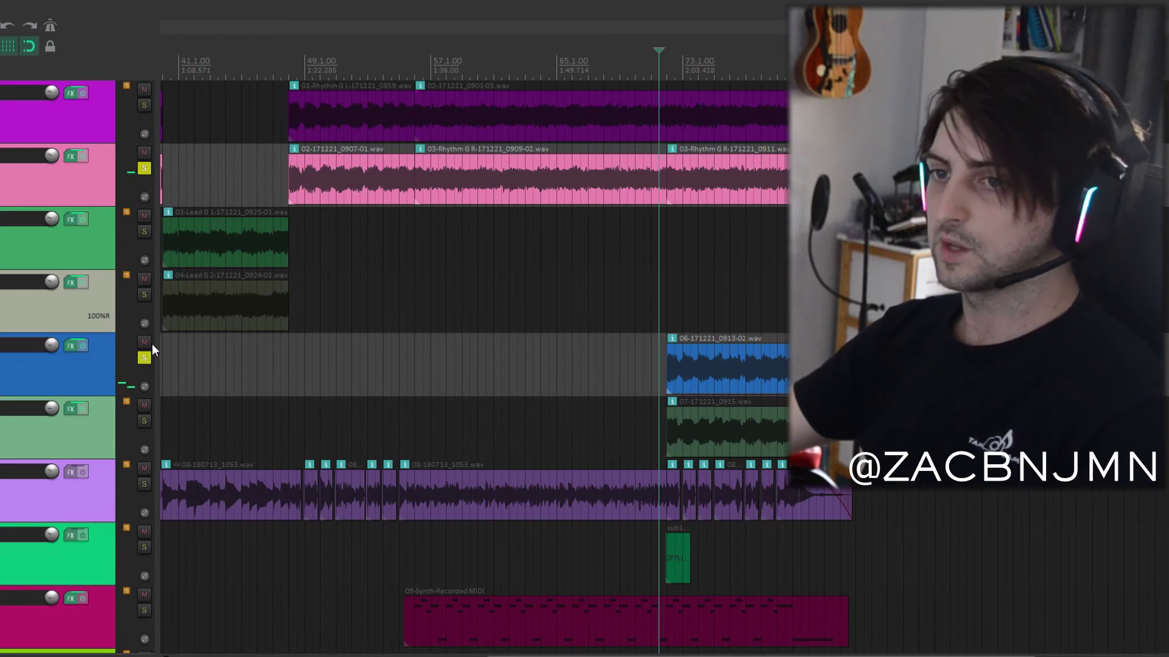
Step: Unsolo the blue and pink rhythm guitar tracks
left_click(145, 358)
left_click(145, 156)
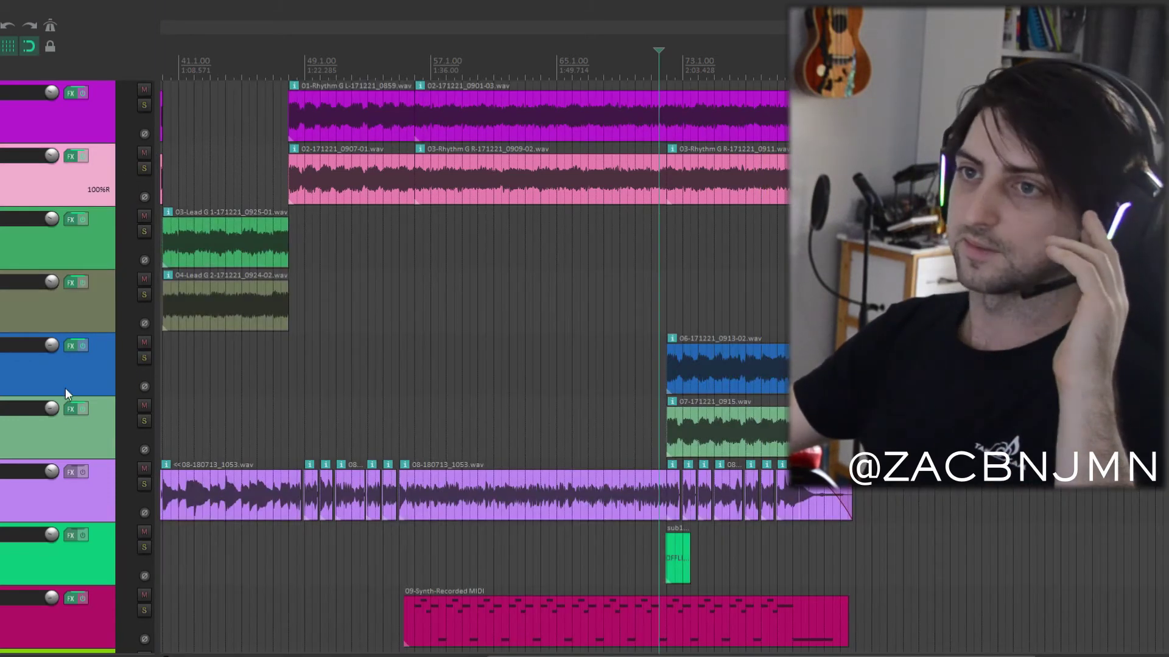
scroll(72, 411, "down", 1)
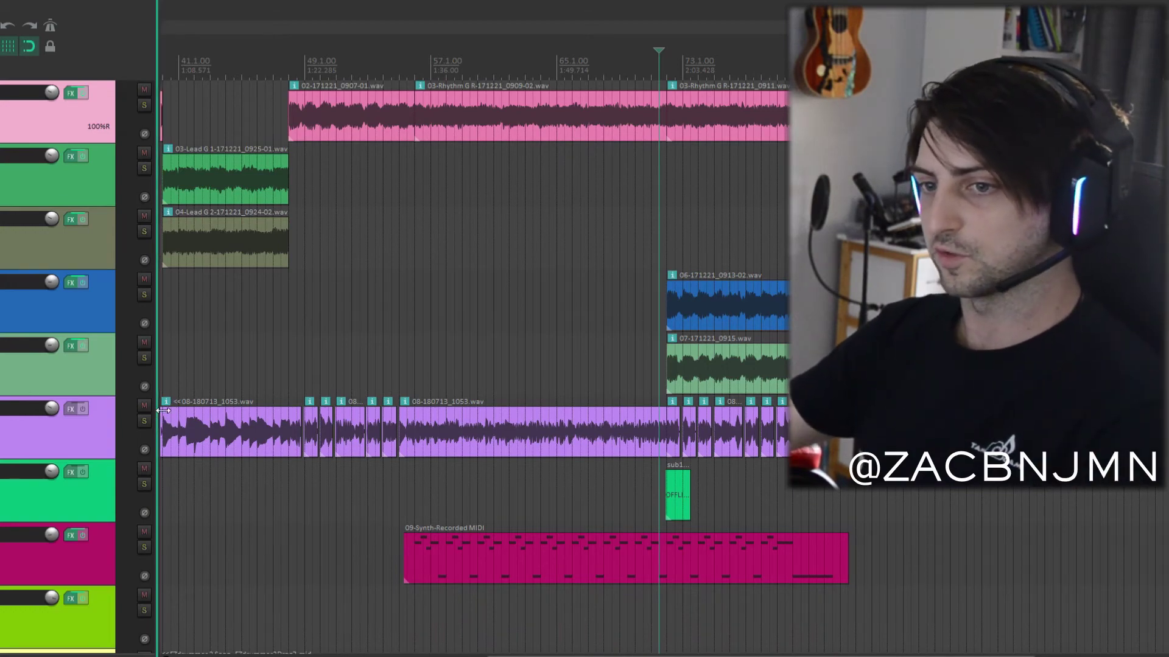
Step: Solo the yellow EZdrummer MIDI drum track and the purple 08-180713_1053 track, then play them
scroll(72, 472, "down", 2)
left_click(144, 547)
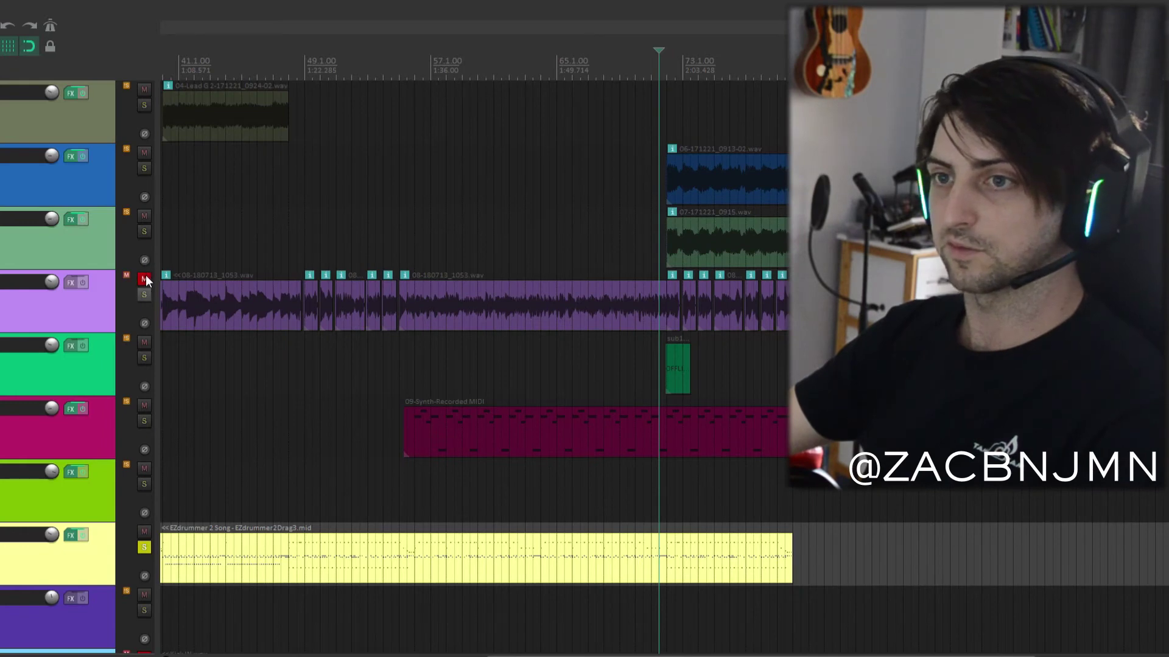
left_click(145, 294)
key("space")
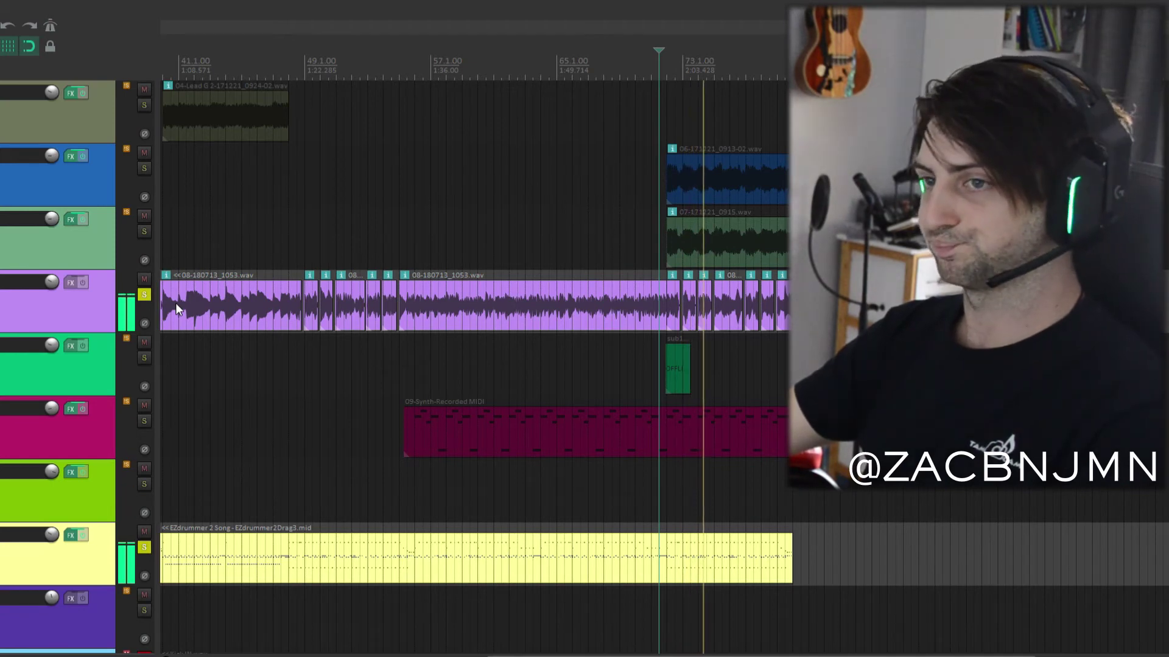
Step: Unsolo the purple track and the EZdrummer drum track to restore the full mix
left_click(147, 290)
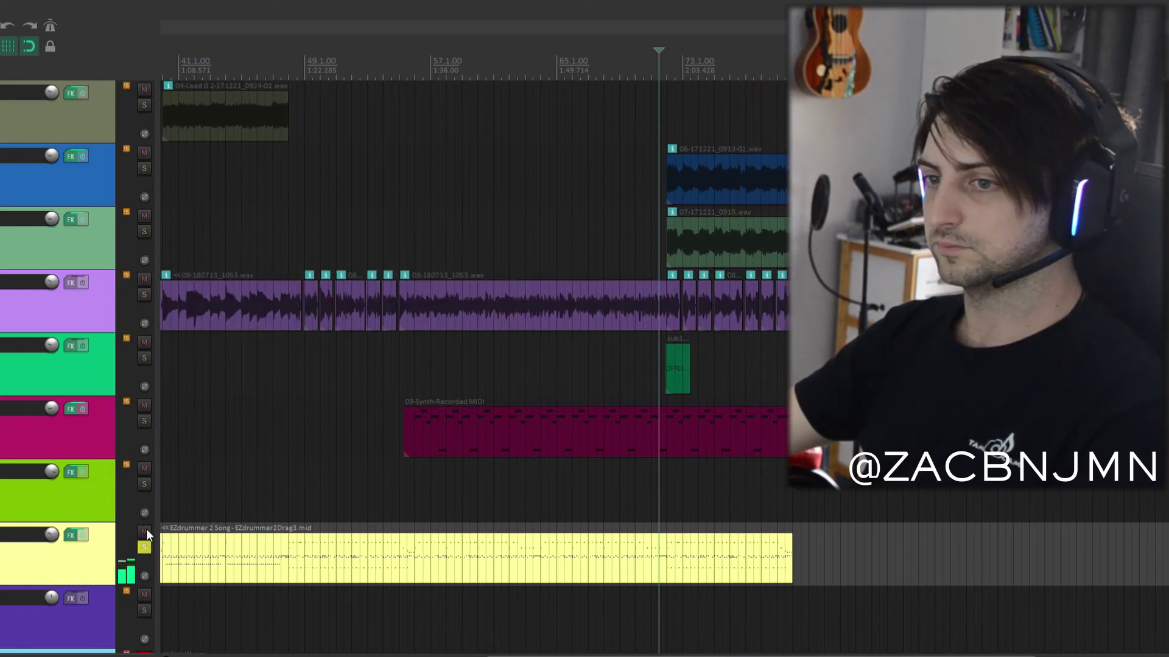
left_click(144, 546)
scroll(475, 365, "down", 3)
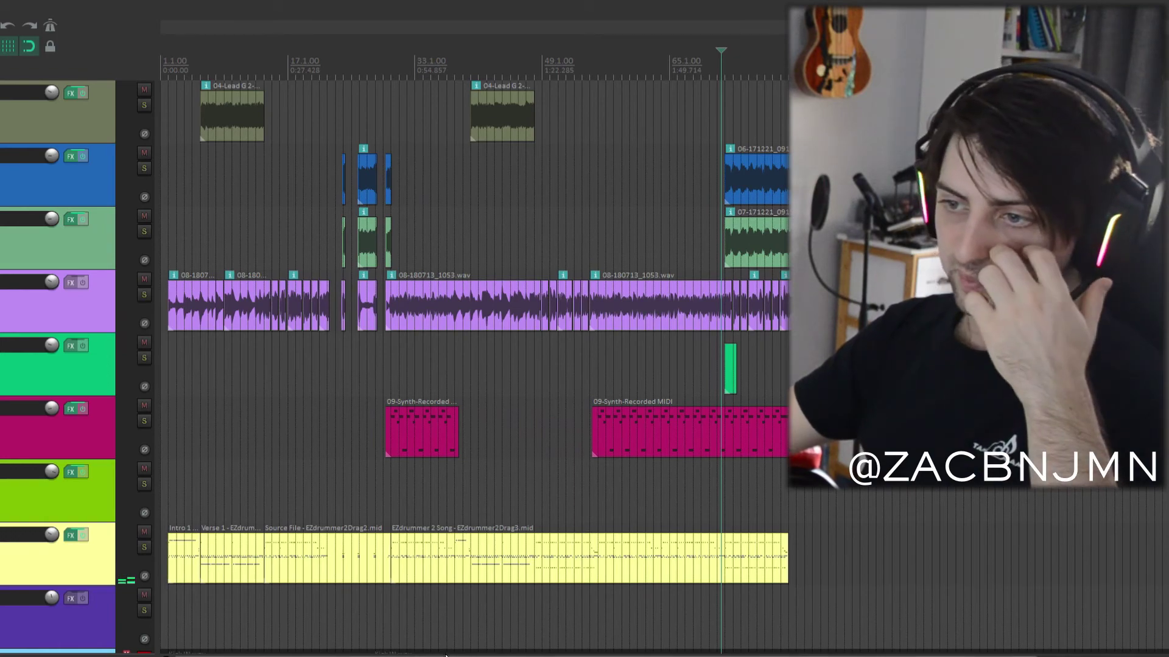
Step: Scroll through the track list to the EZdrummer MIDI track and the drum audio tracks below it
scroll(72, 472, "up", 3)
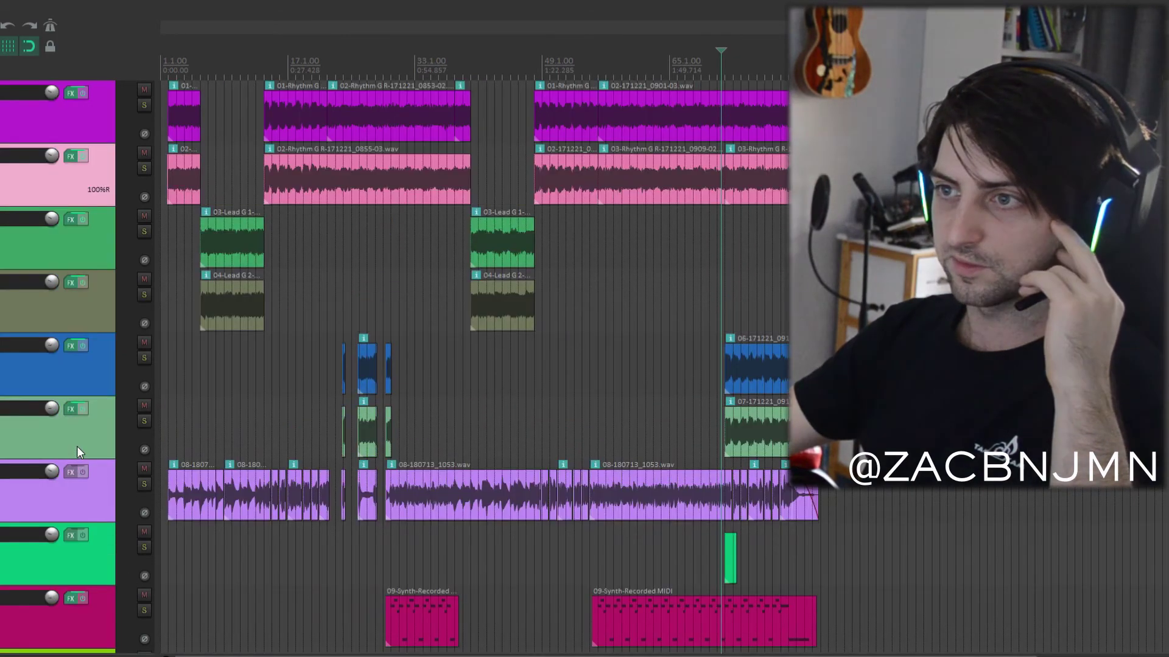
scroll(282, 442, "up", 2)
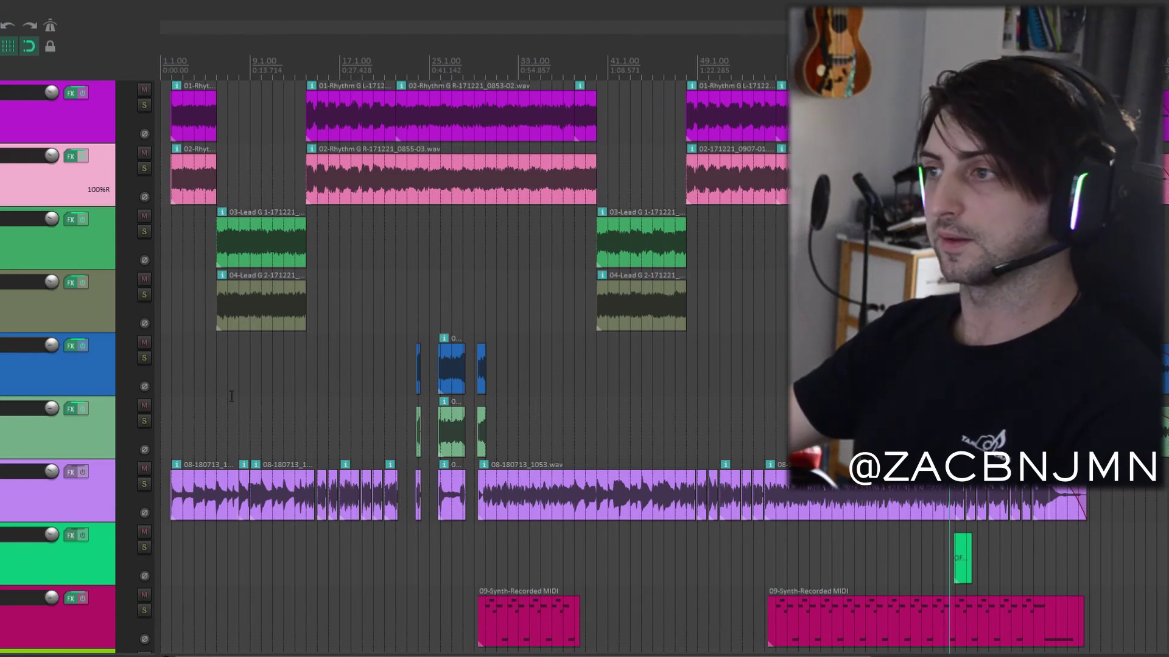
scroll(72, 415, "down", 1)
scroll(75, 411, "up", 1)
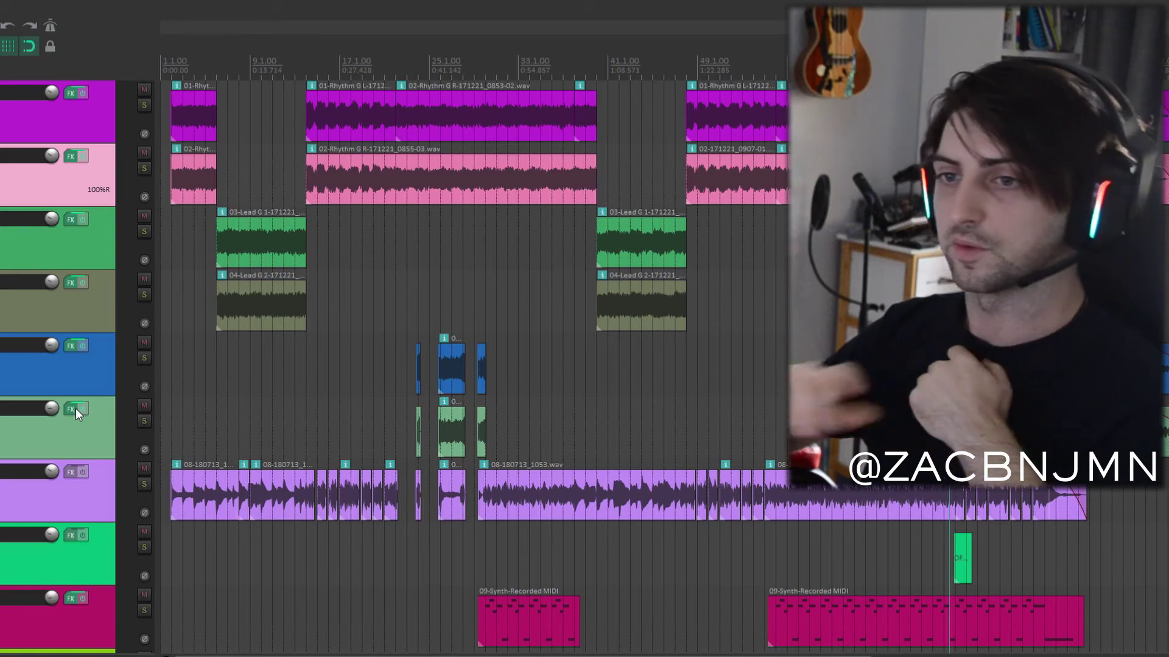
scroll(75, 414, "down", 1)
scroll(77, 417, "up", 1)
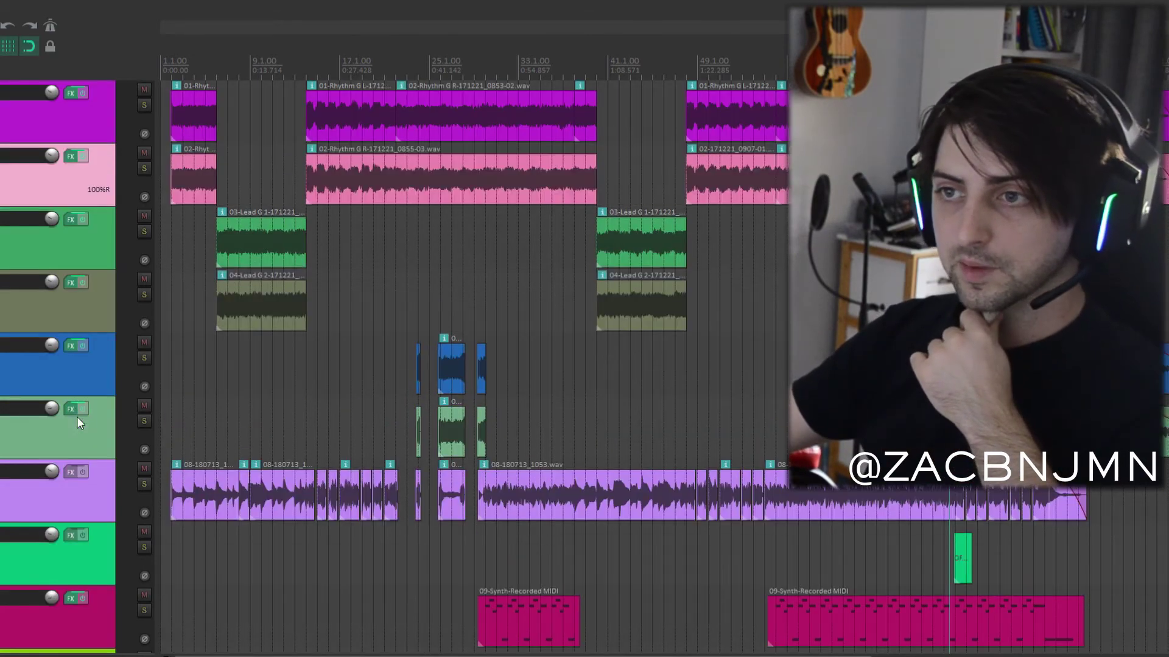
scroll(201, 431, "down", 2)
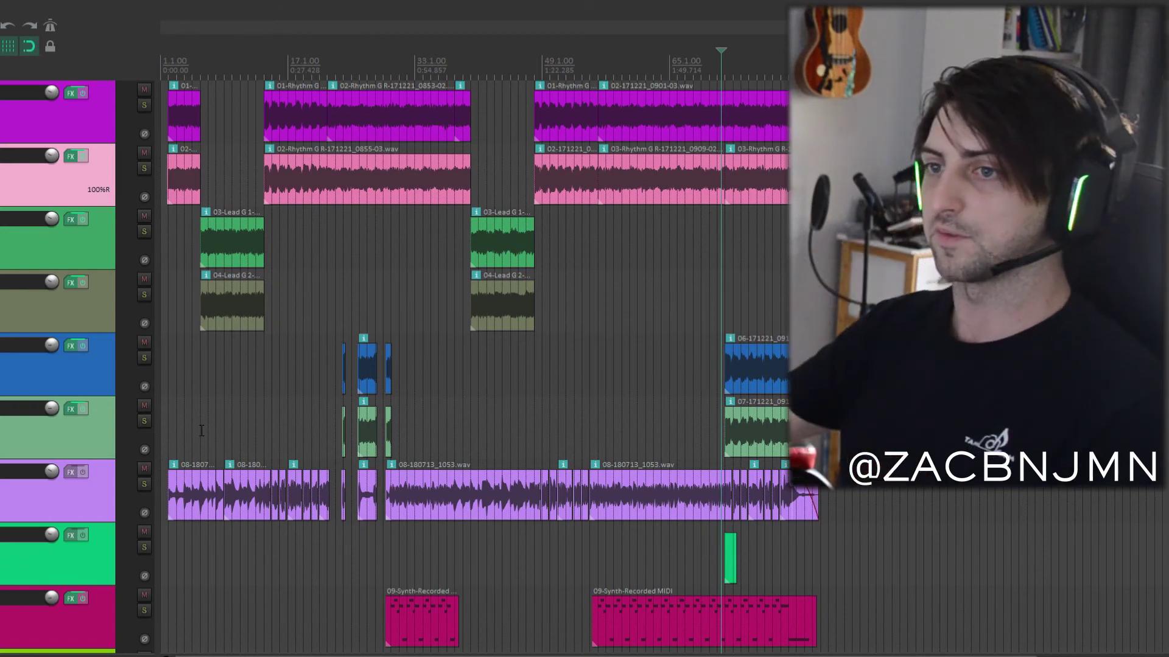
scroll(12, 456, "down", 3)
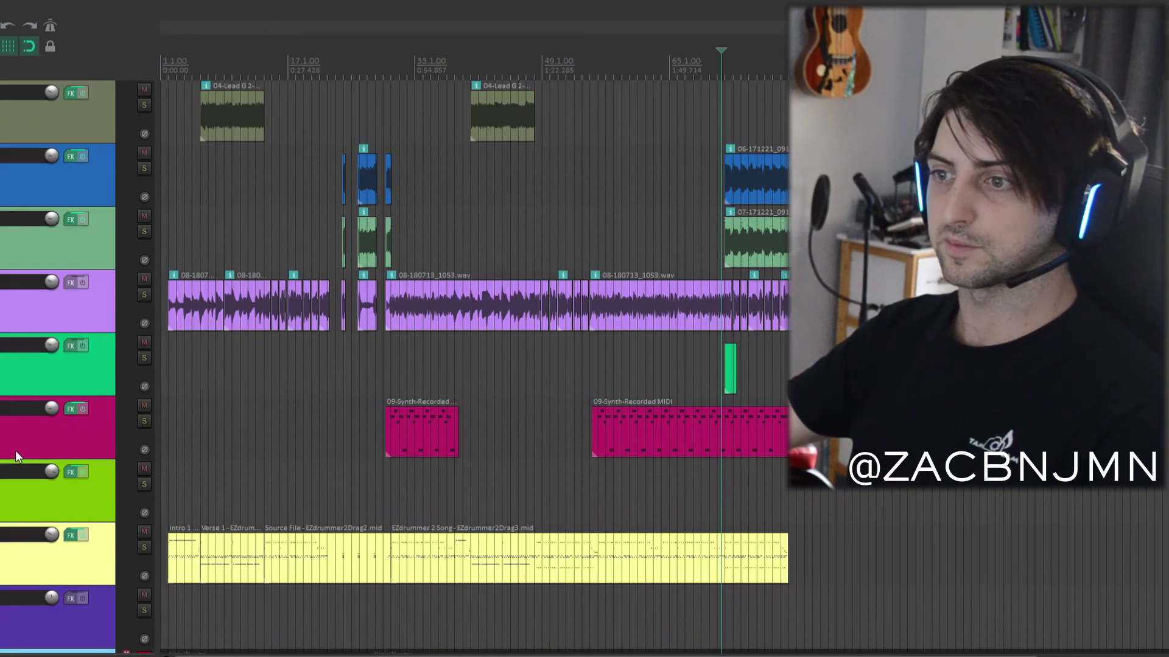
scroll(21, 452, "down", 3)
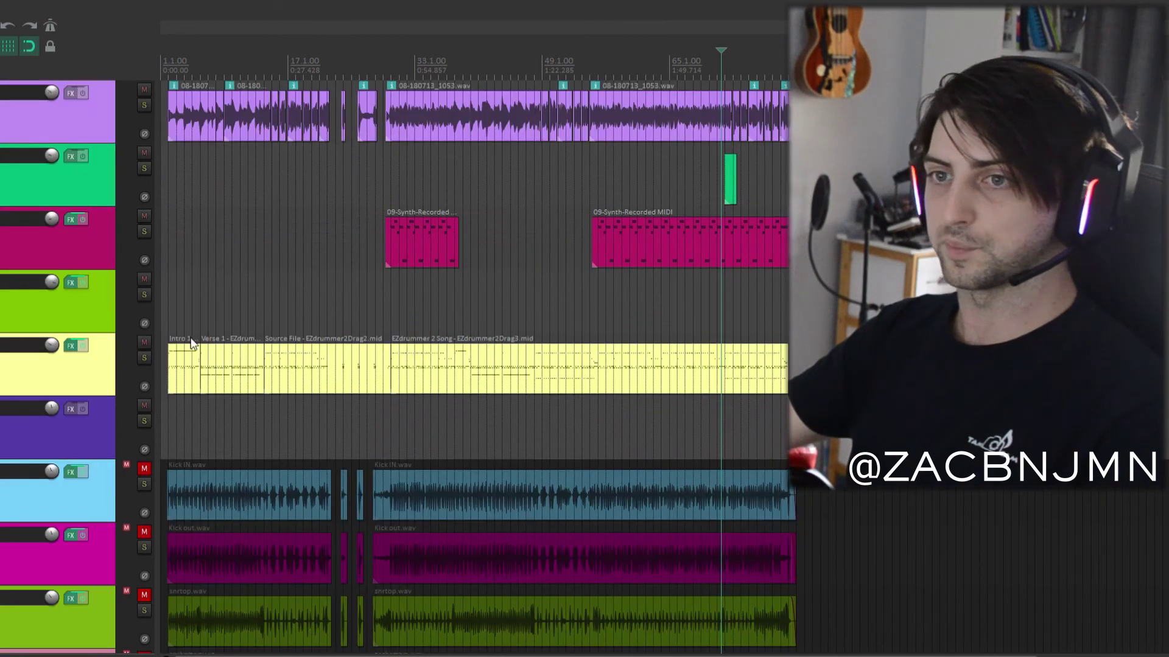
Step: Mute the EZdrummer MIDI drum track and unmute all recorded drum audio tracks with Ctrl+Alt+M
left_click(146, 339)
scroll(11, 390, "down", 2)
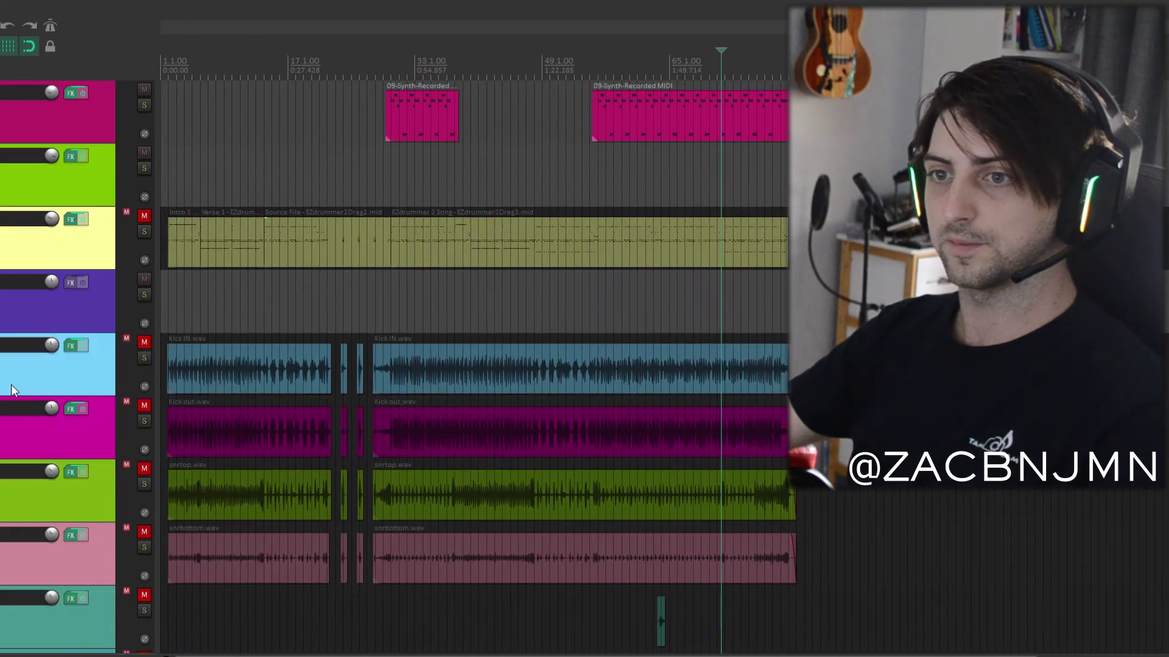
left_click(150, 325)
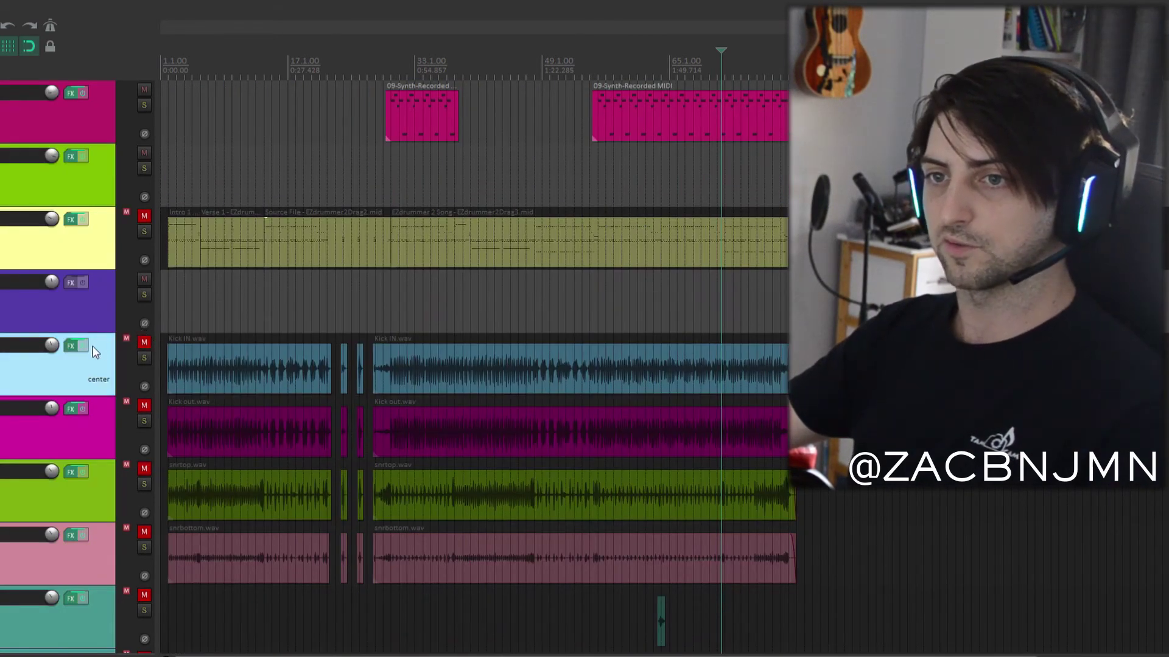
scroll(93, 347, "down", 5)
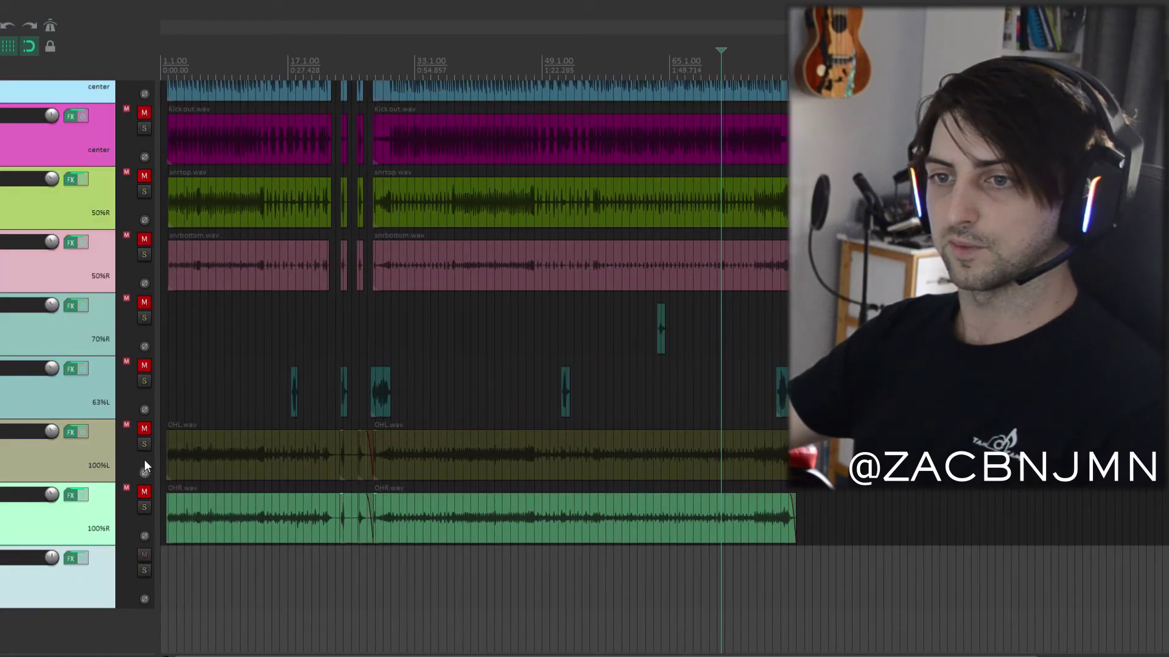
key("ctrl+alt+m")
Step: Select the Kick out track, then the purple track, and start playing the song
scroll(132, 473, "up", 3)
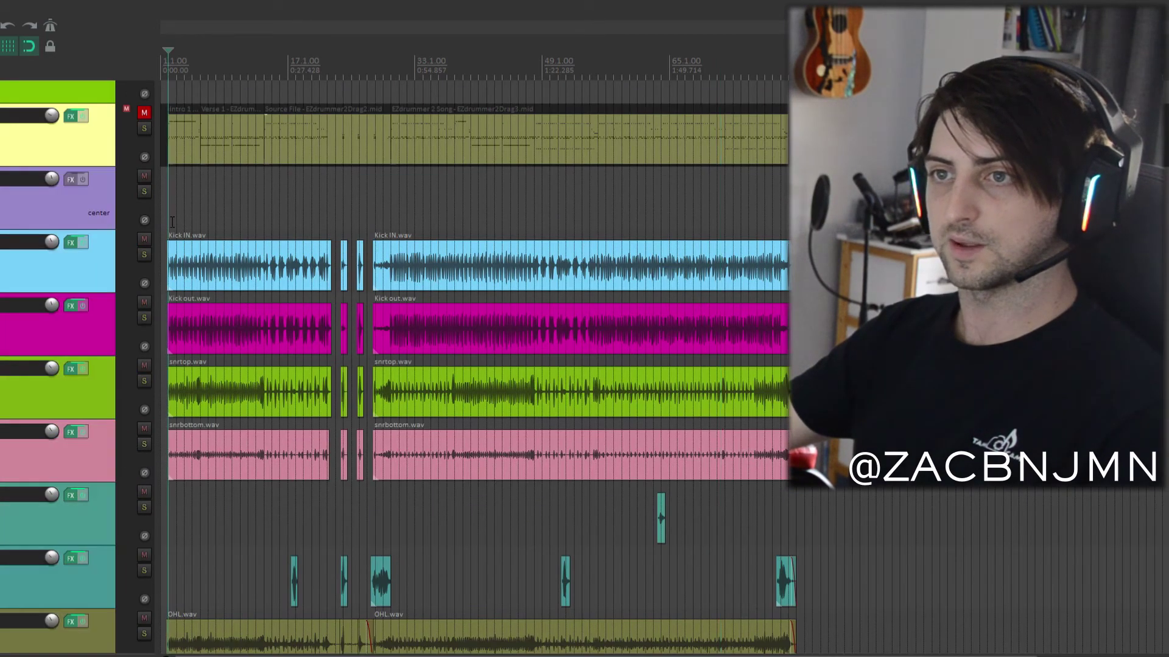
scroll(183, 221, "up", 3)
scroll(324, 357, "down", 2)
scroll(323, 357, "up", 2)
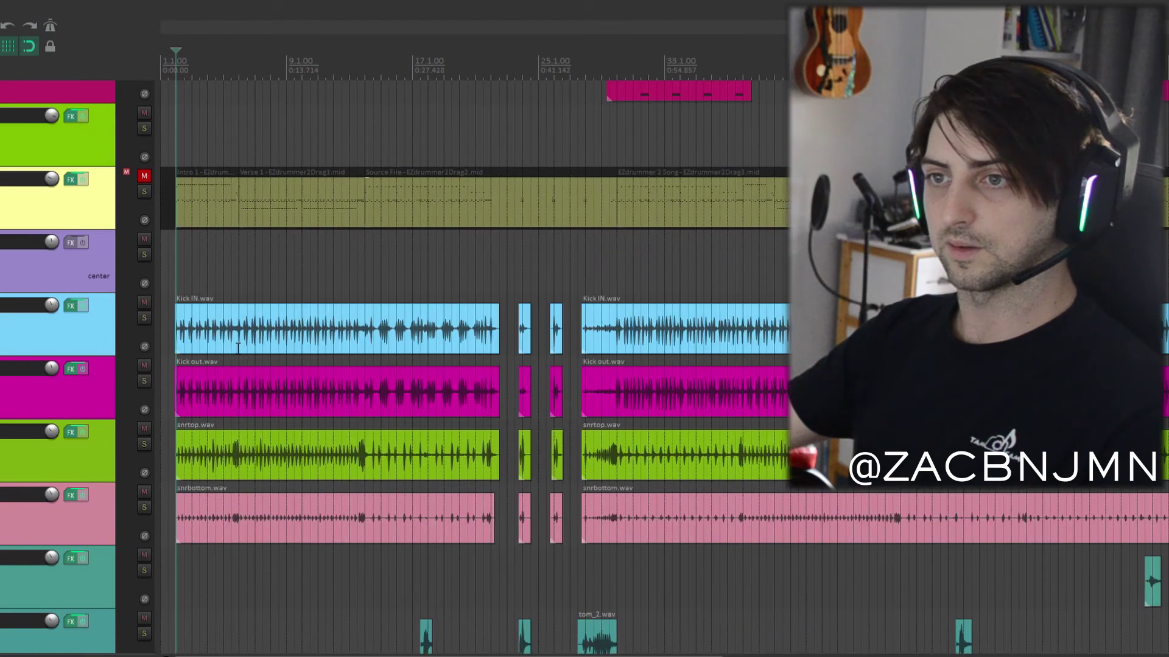
scroll(23, 331, "down", 1)
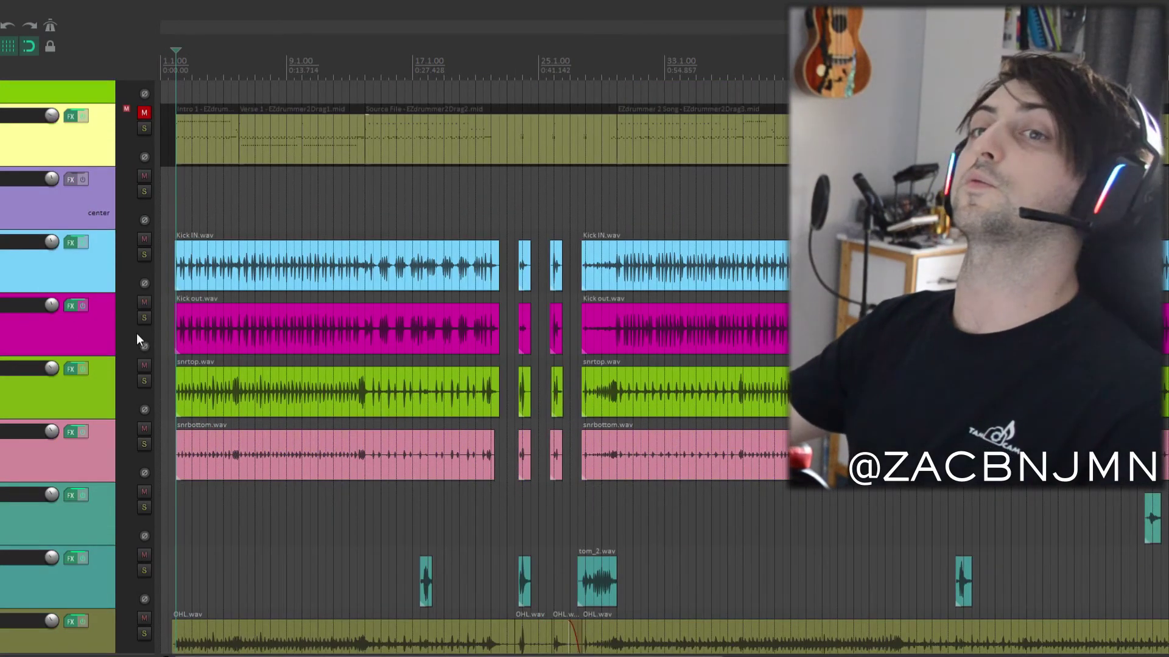
scroll(302, 259, "up", 2)
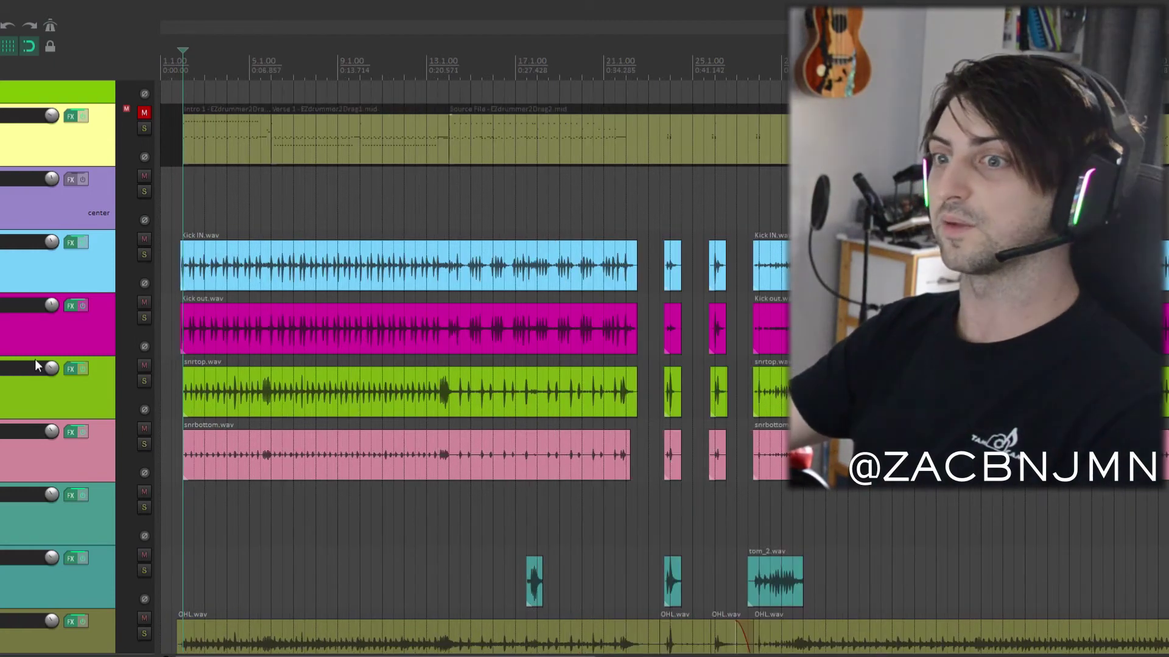
left_click(102, 333)
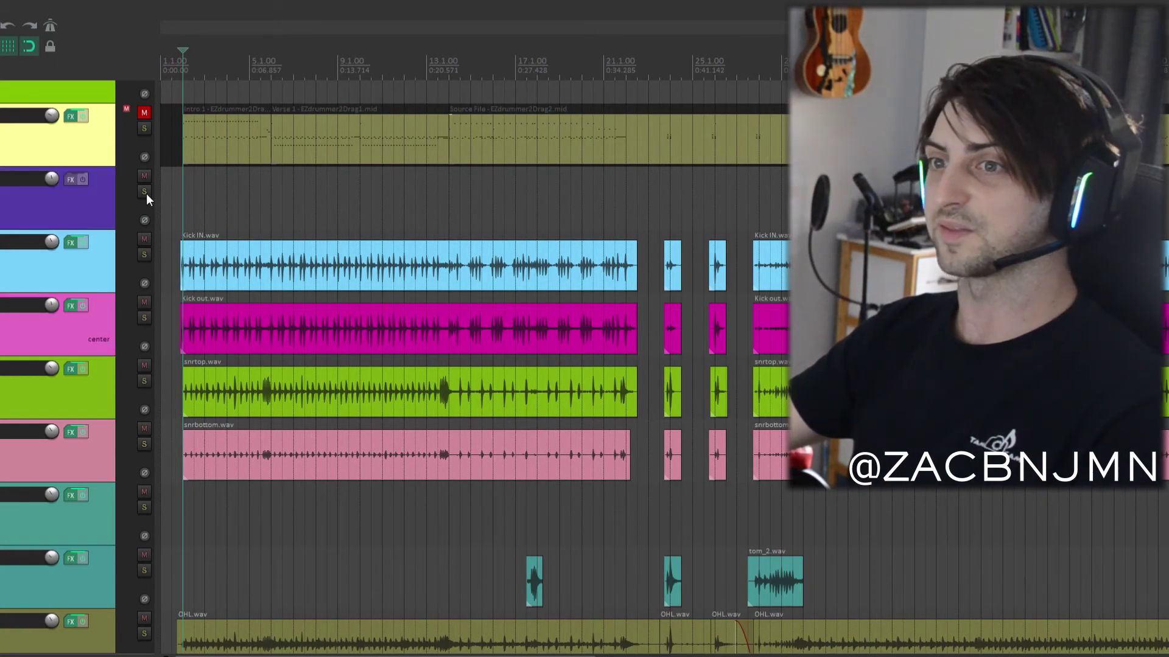
left_click(188, 181)
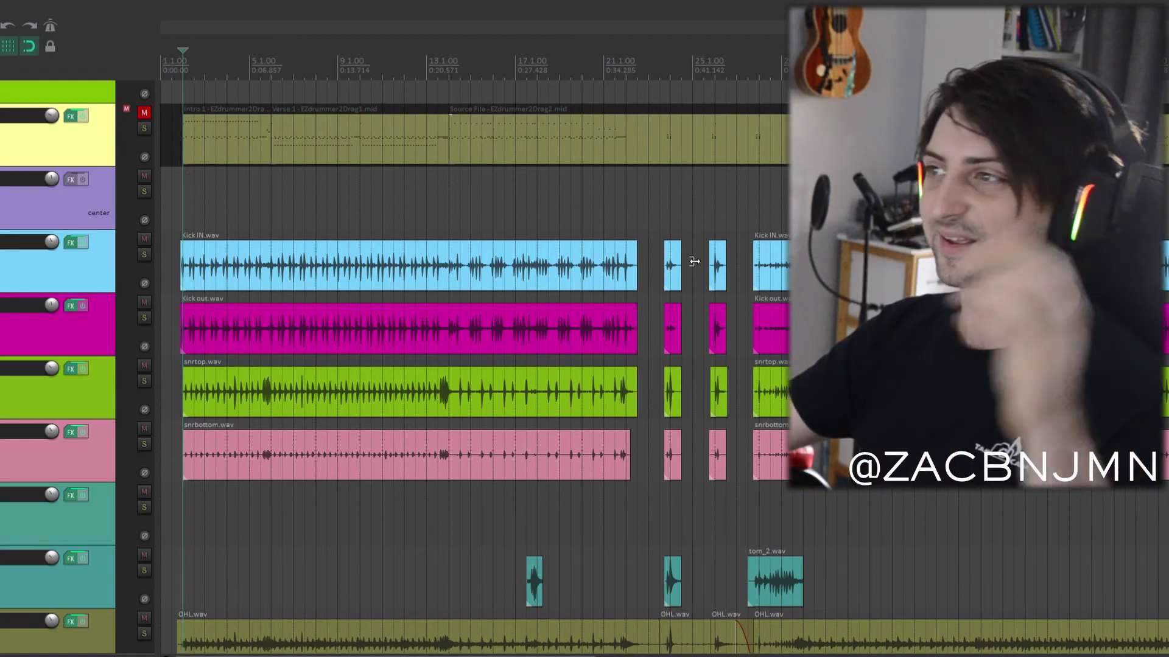
scroll(283, 428, "down", 2)
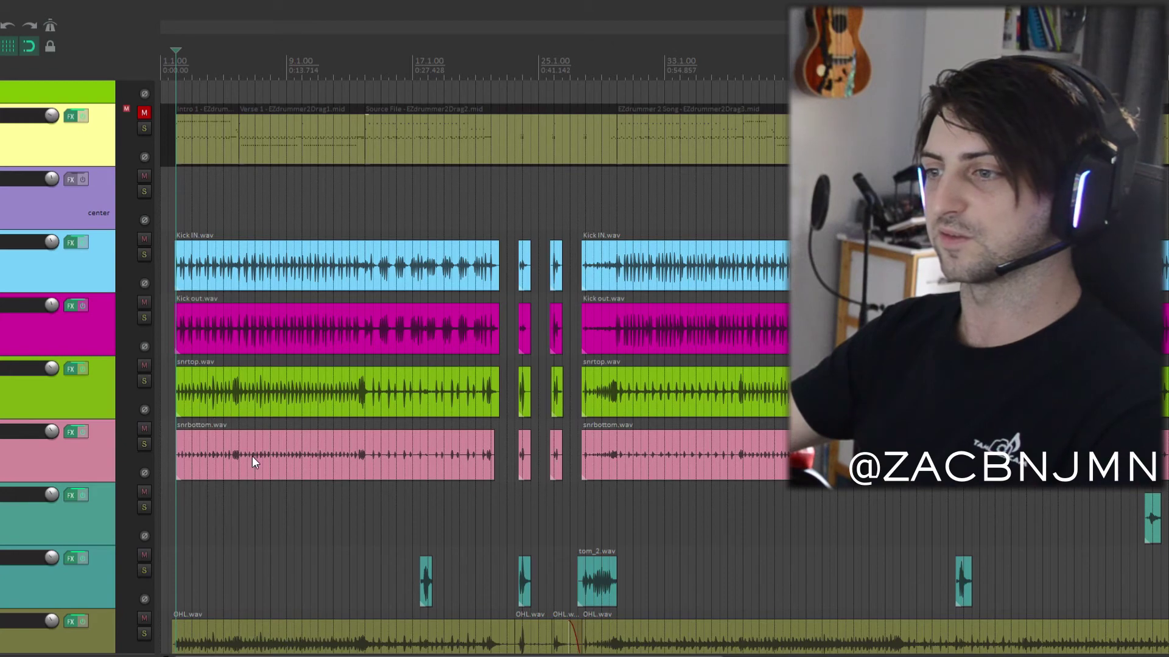
key("space")
Step: Listen to the song with the recorded kick, snare, tom and overhead tracks, then stop playback
scroll(57, 472, "down", 1)
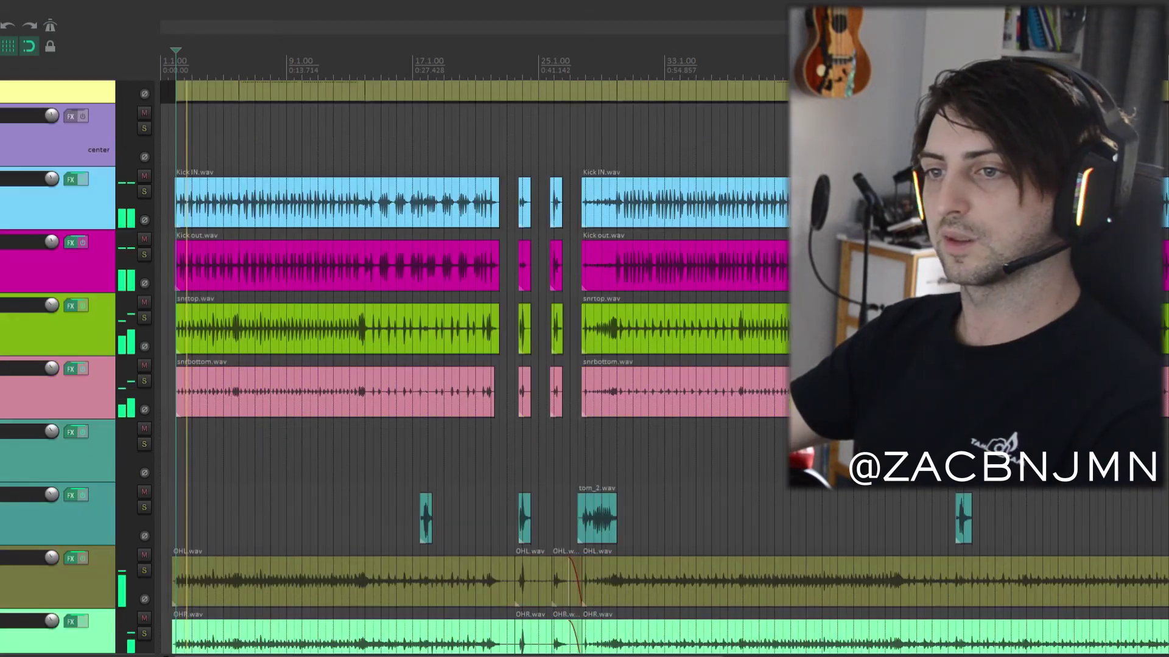
scroll(57, 472, "down", 1)
scroll(57, 472, "up", 1)
scroll(57, 473, "down", 2)
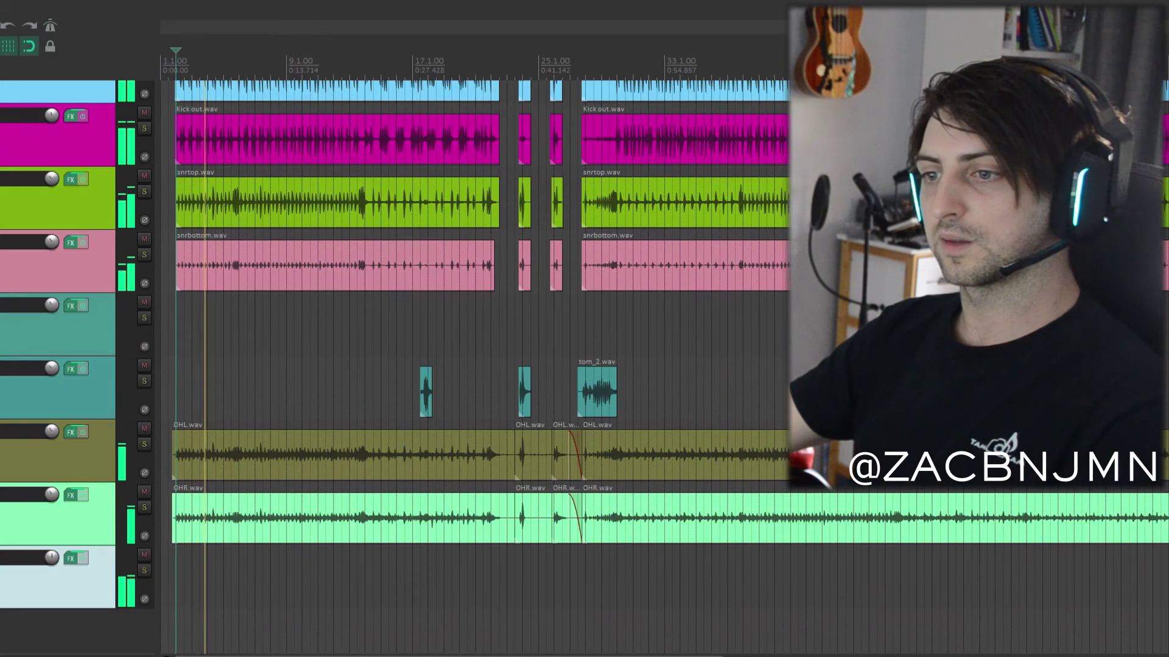
scroll(57, 472, "up", 2)
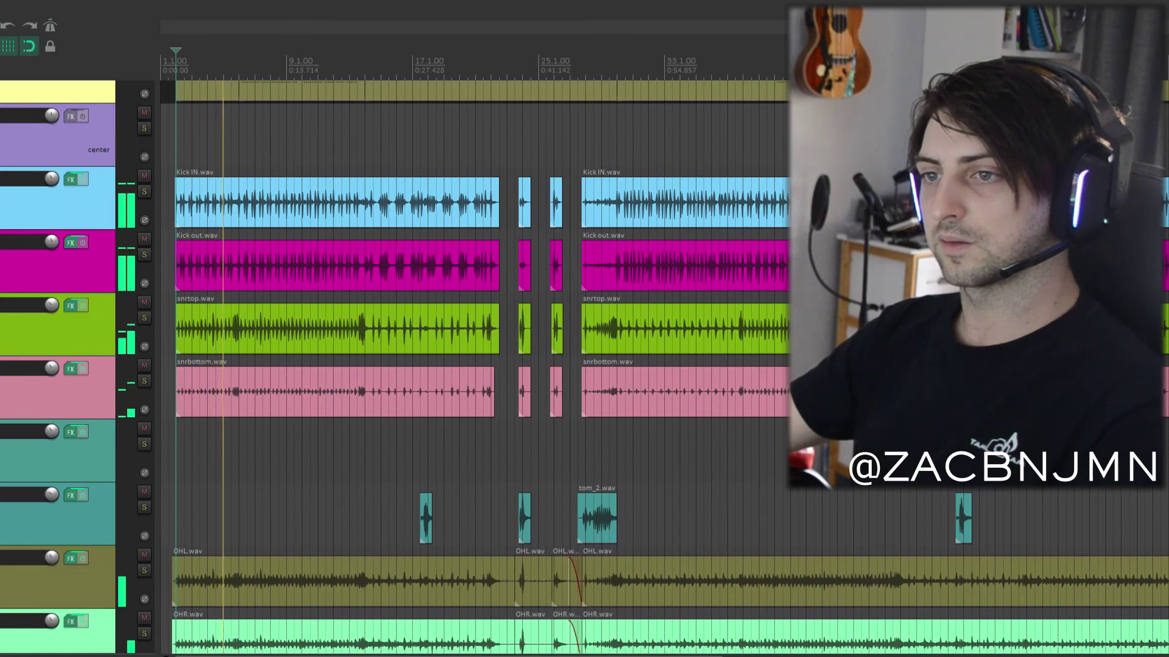
scroll(57, 472, "down", 1)
scroll(428, 385, "down", 2)
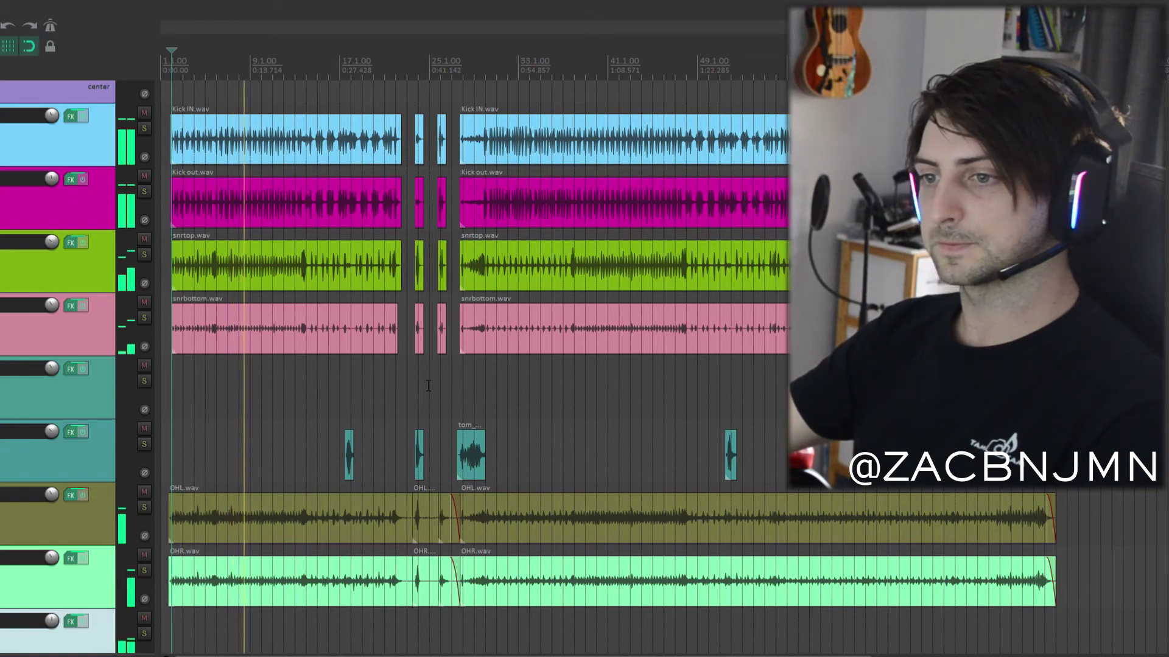
scroll(396, 384, "up", 2)
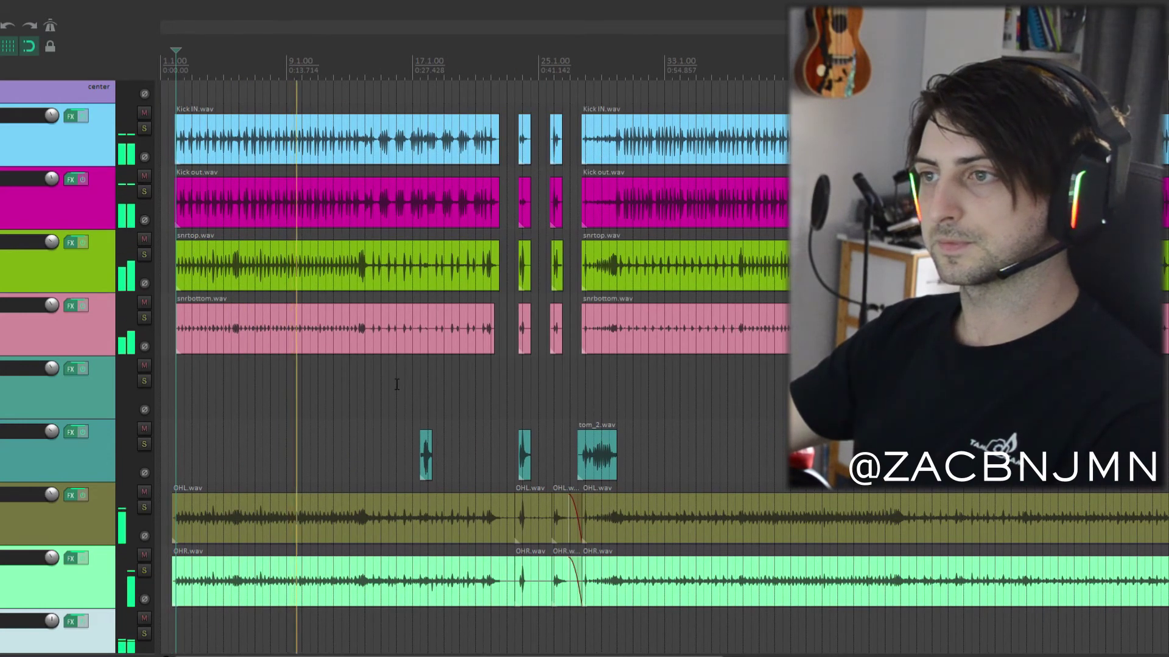
scroll(396, 385, "down", 2)
scroll(34, 354, "up", 1)
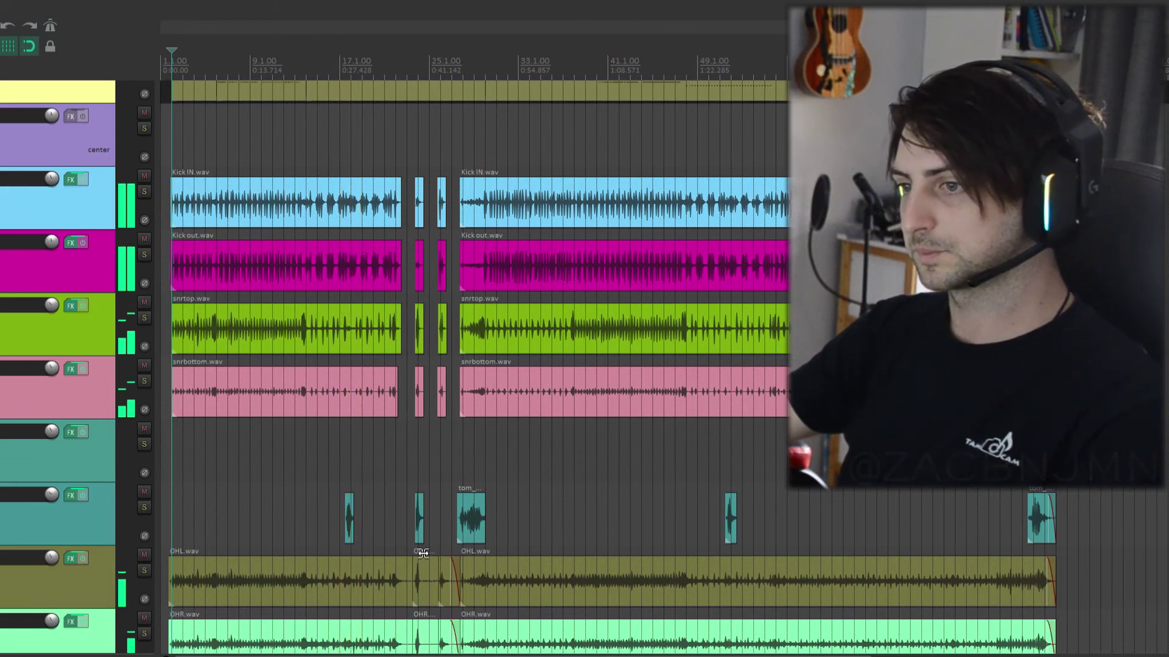
key("space")
scroll(378, 521, "down", 2)
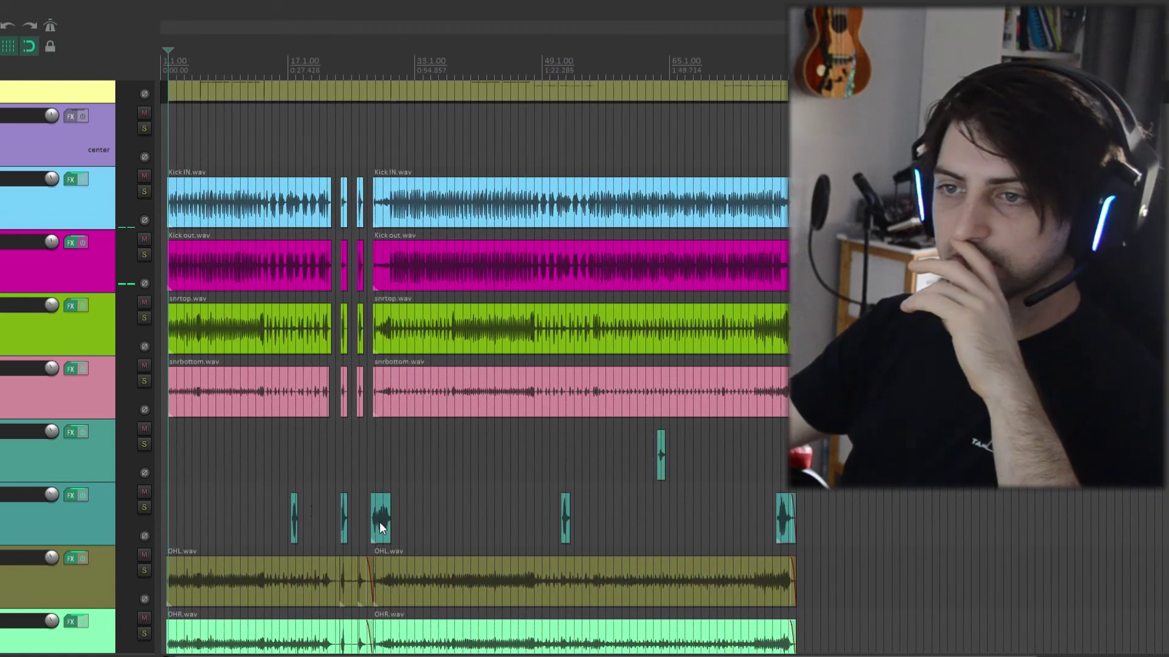
scroll(382, 517, "up", 2)
scroll(67, 452, "down", 2)
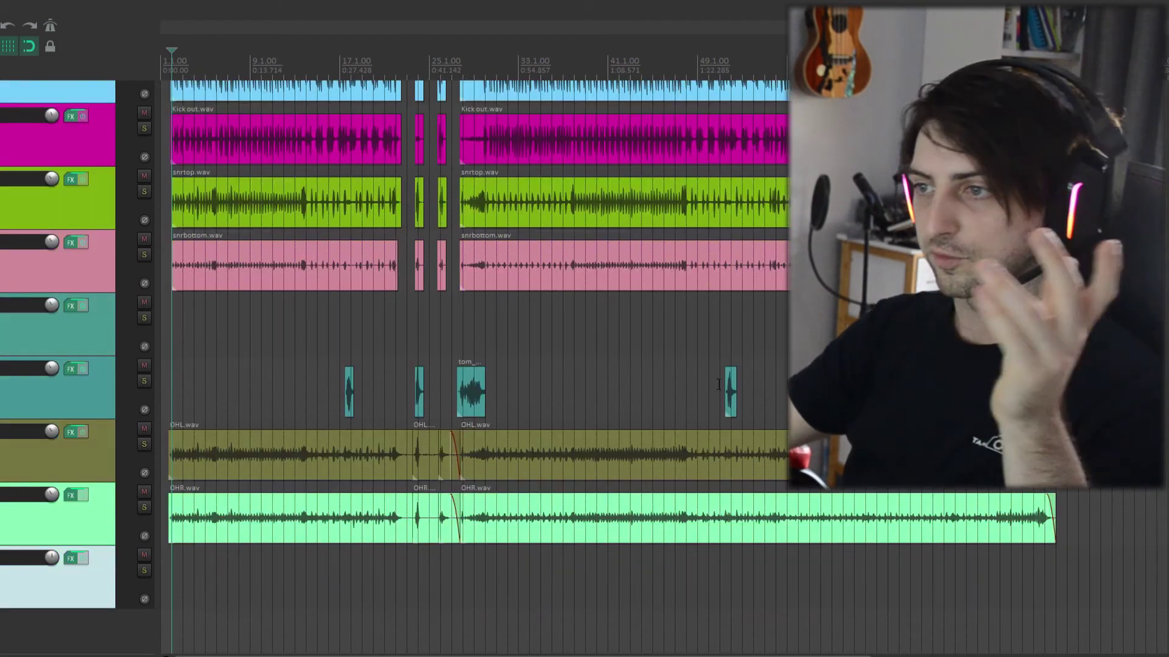
left_click(630, 399)
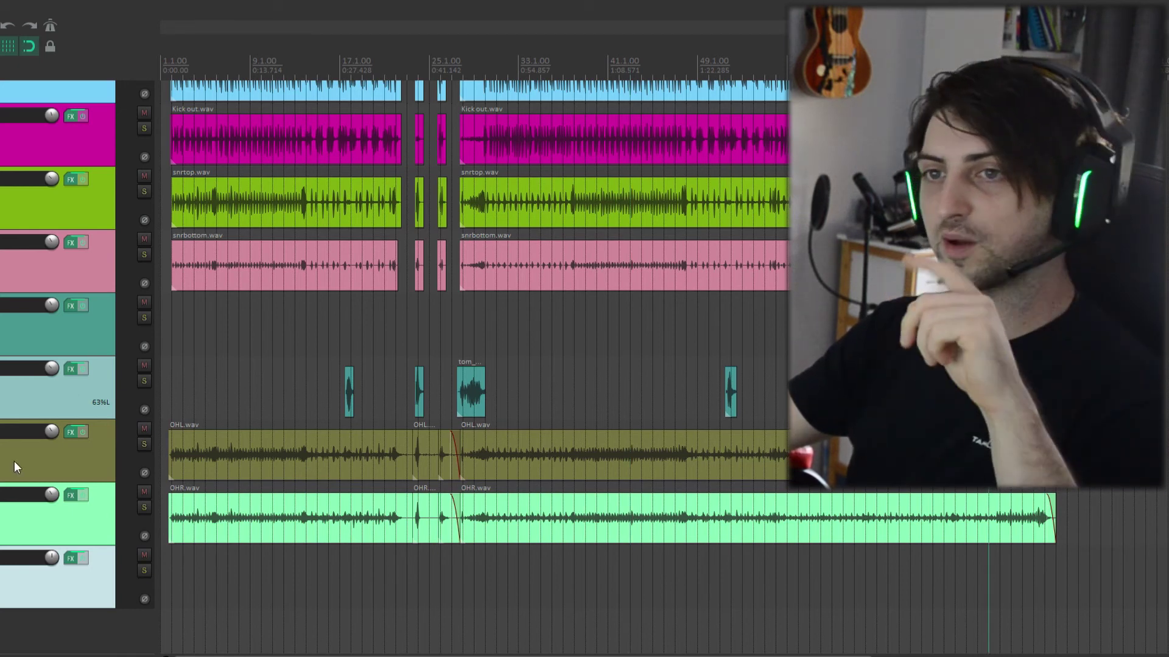
scroll(57, 425, "up", 2)
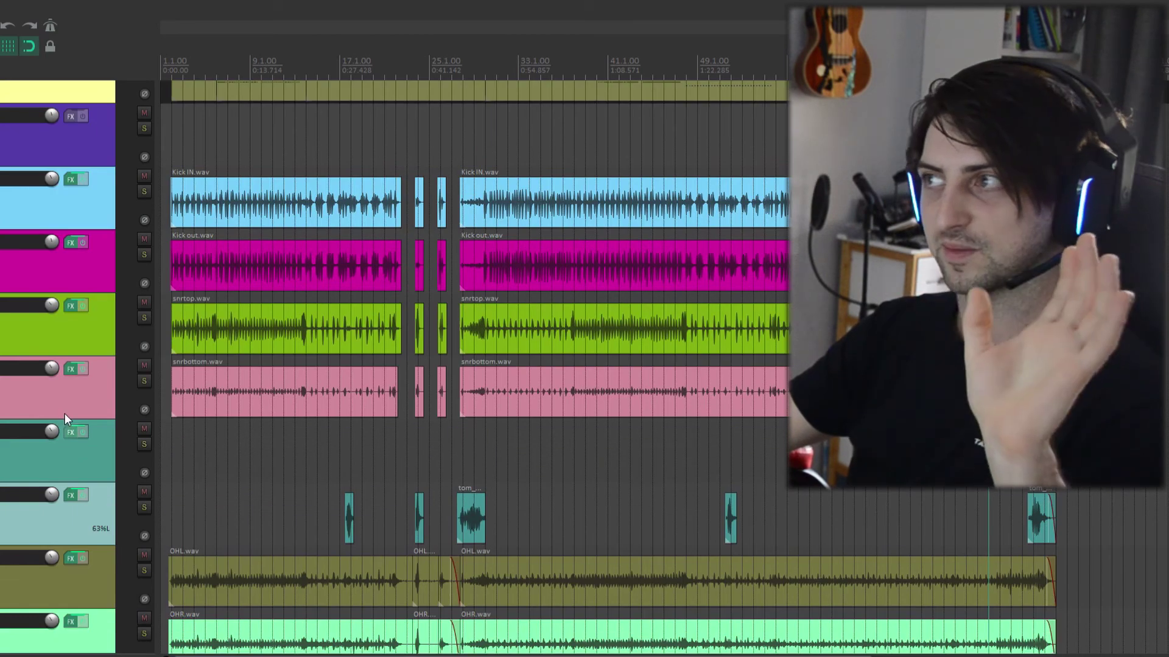